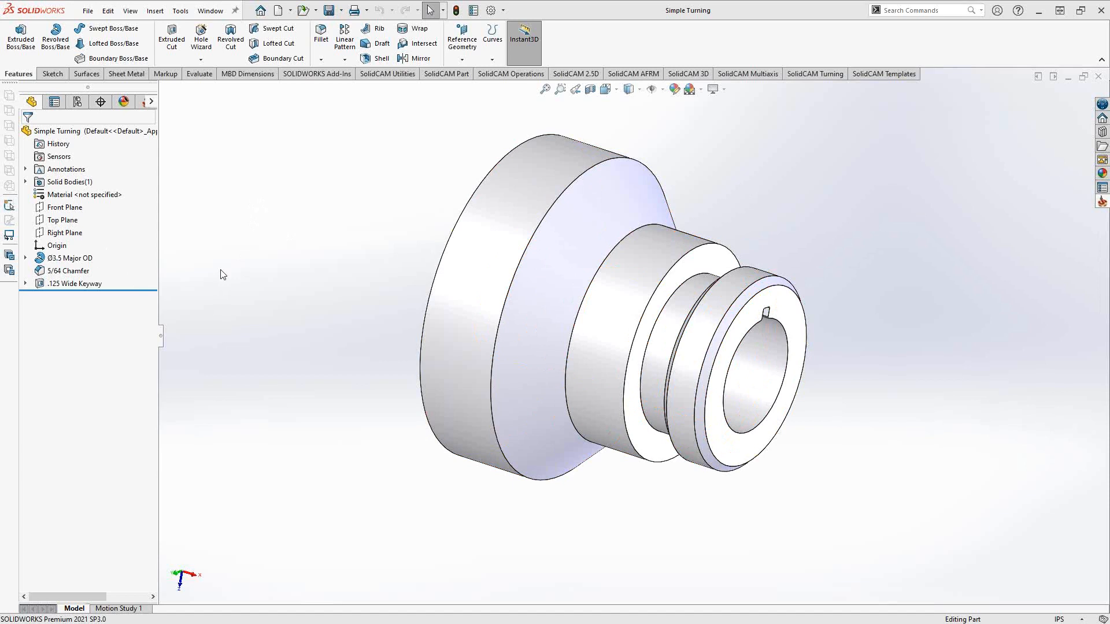
left_click(180, 10)
mouse_move(261, 68)
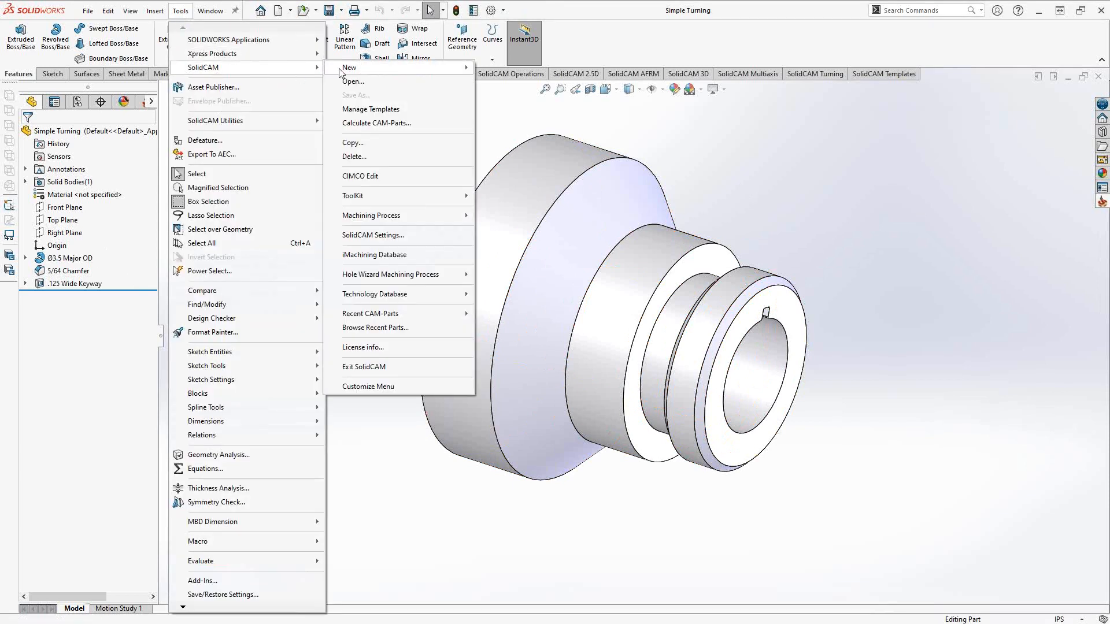
left_click(848, 175)
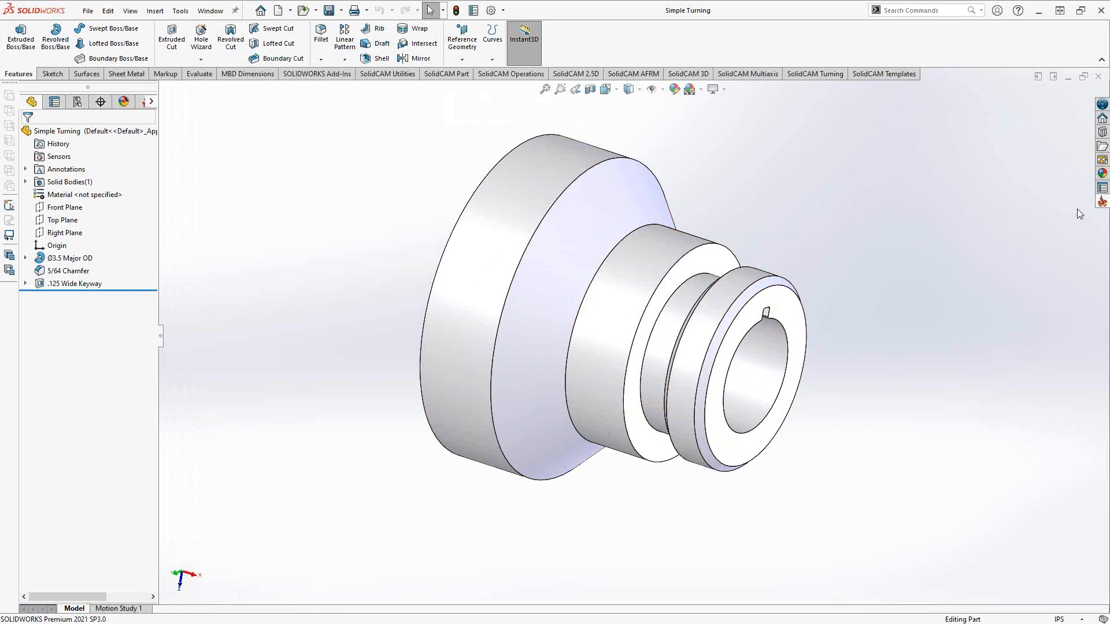
left_click(1102, 202)
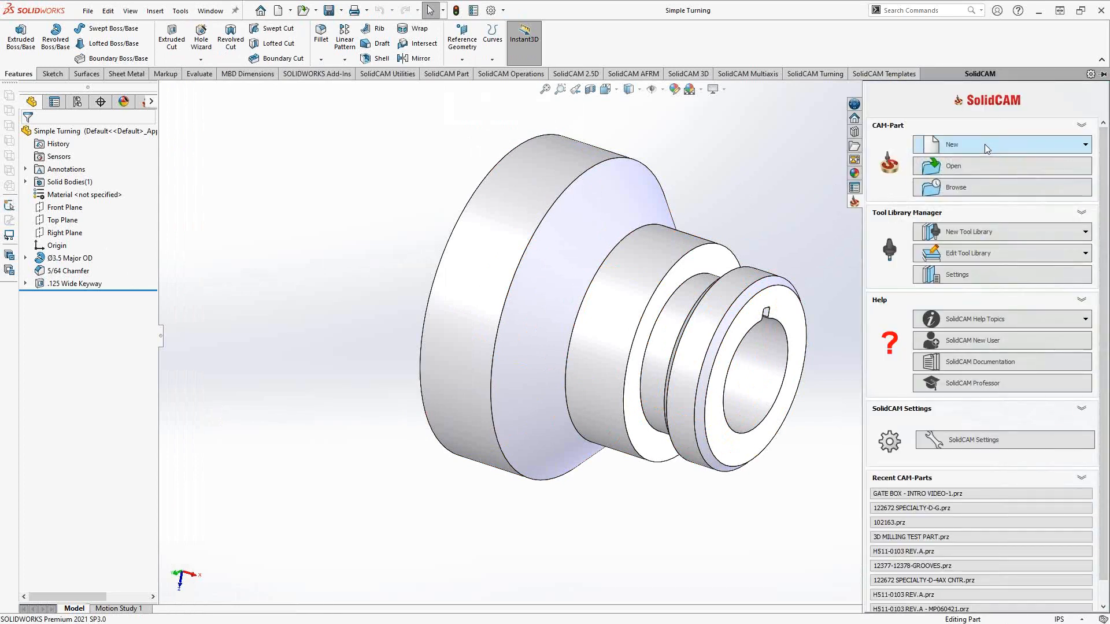
left_click(966, 144)
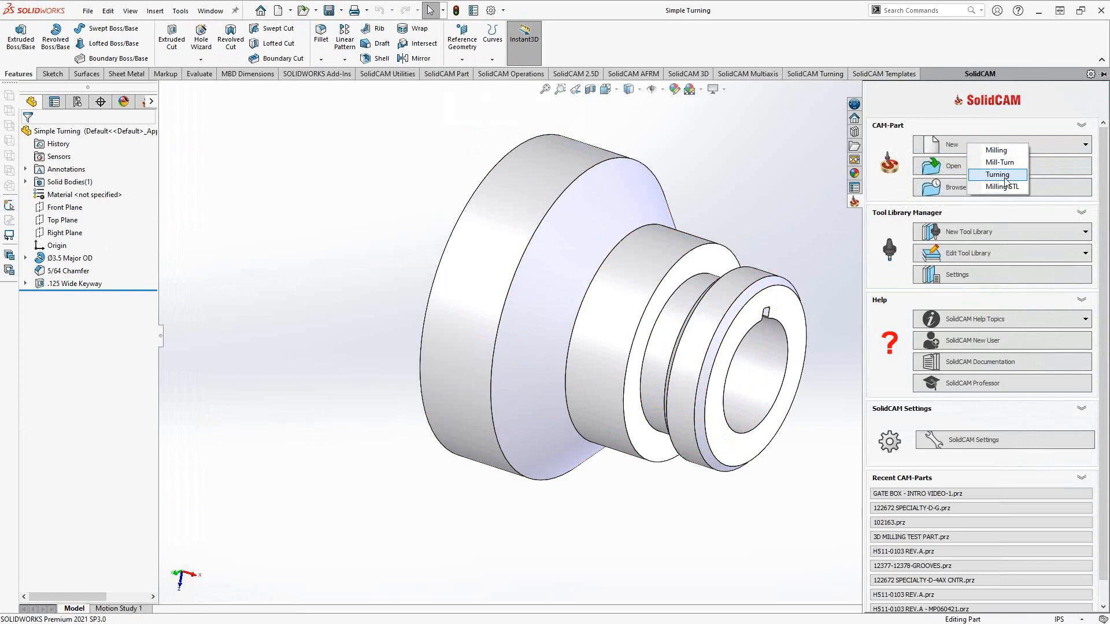
left_click(999, 174)
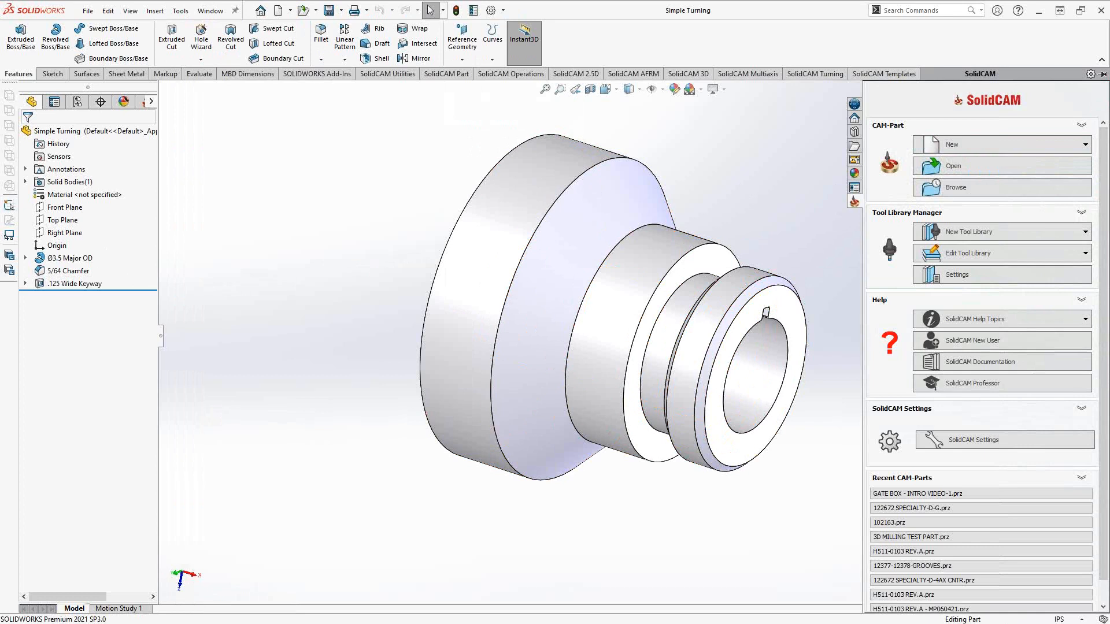
left_click(244, 160)
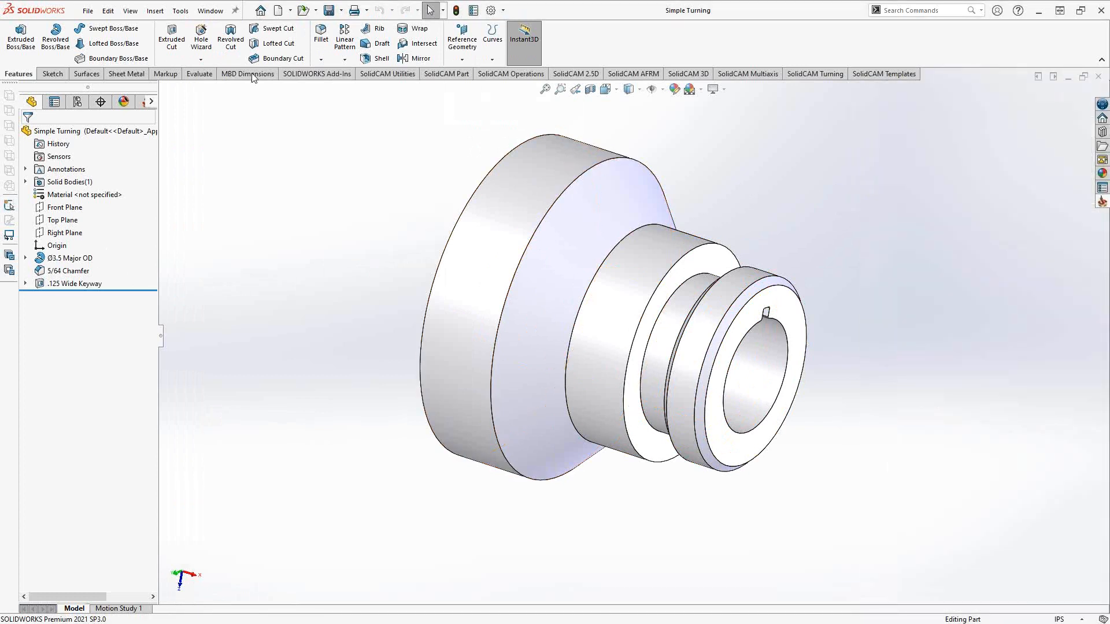
Create a new Mill-Turn CAM-Part from the Simple Turning model.
left_click(180, 11)
mouse_move(238, 68)
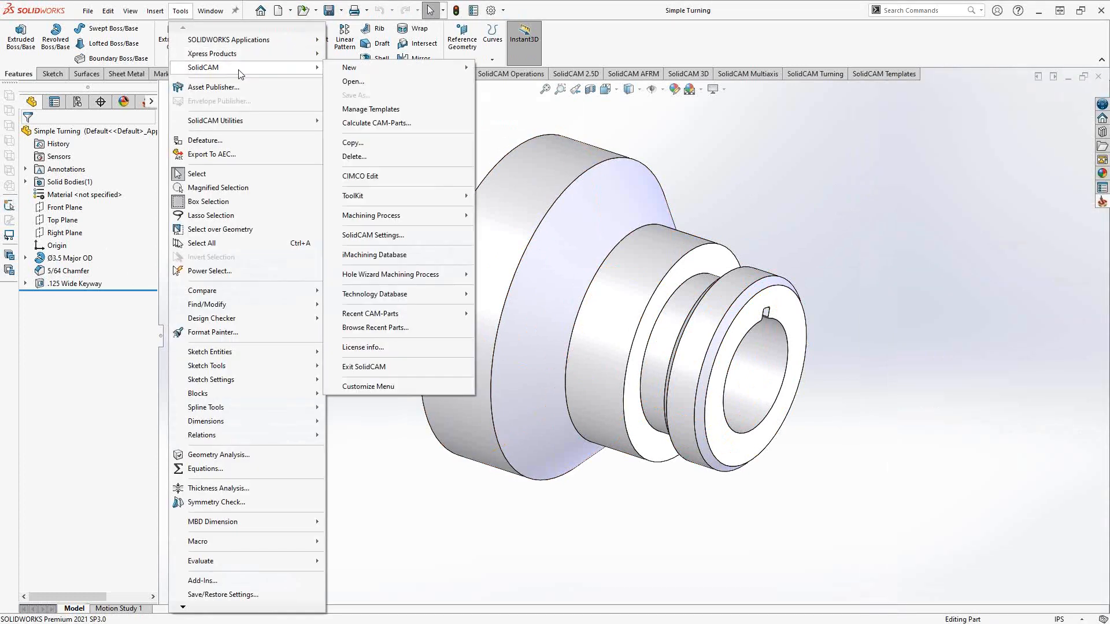
mouse_move(406, 72)
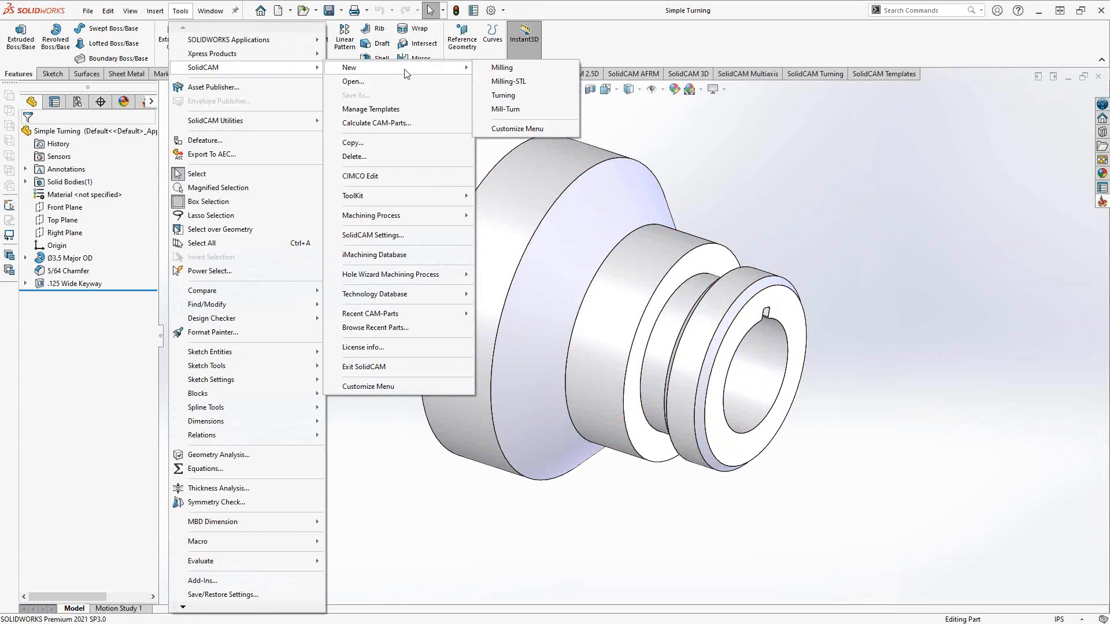
left_click(504, 109)
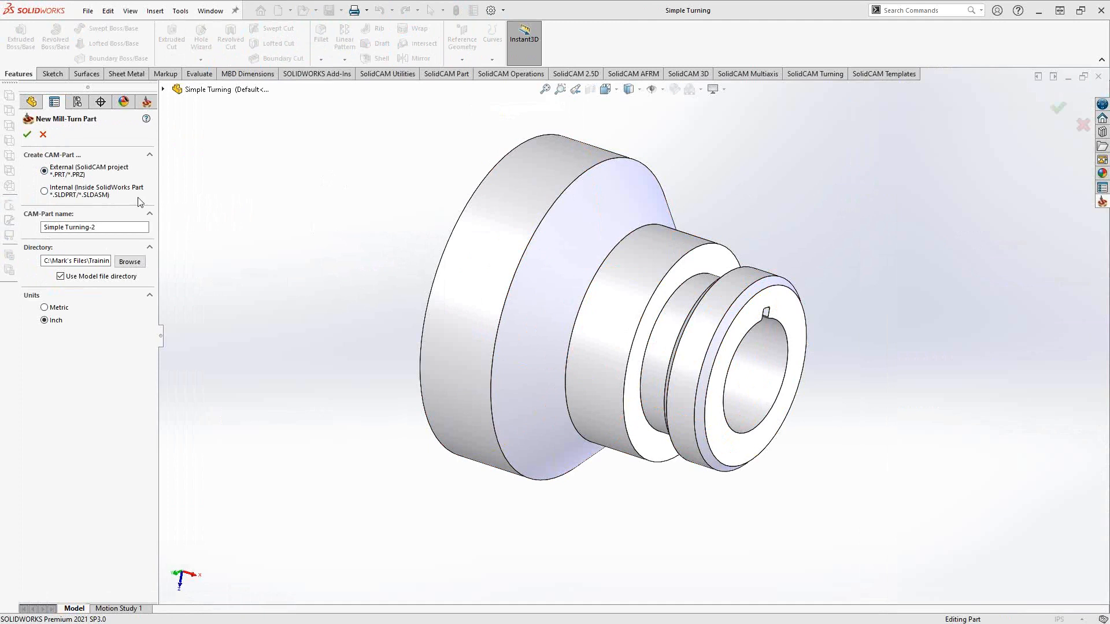
left_click(88, 191)
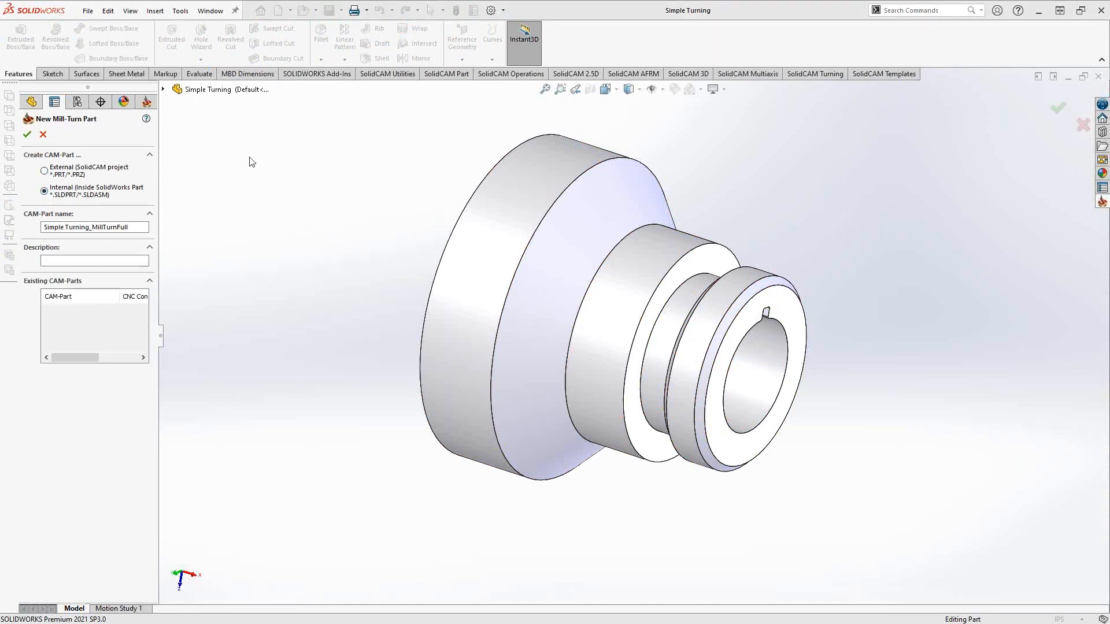
left_click(163, 90)
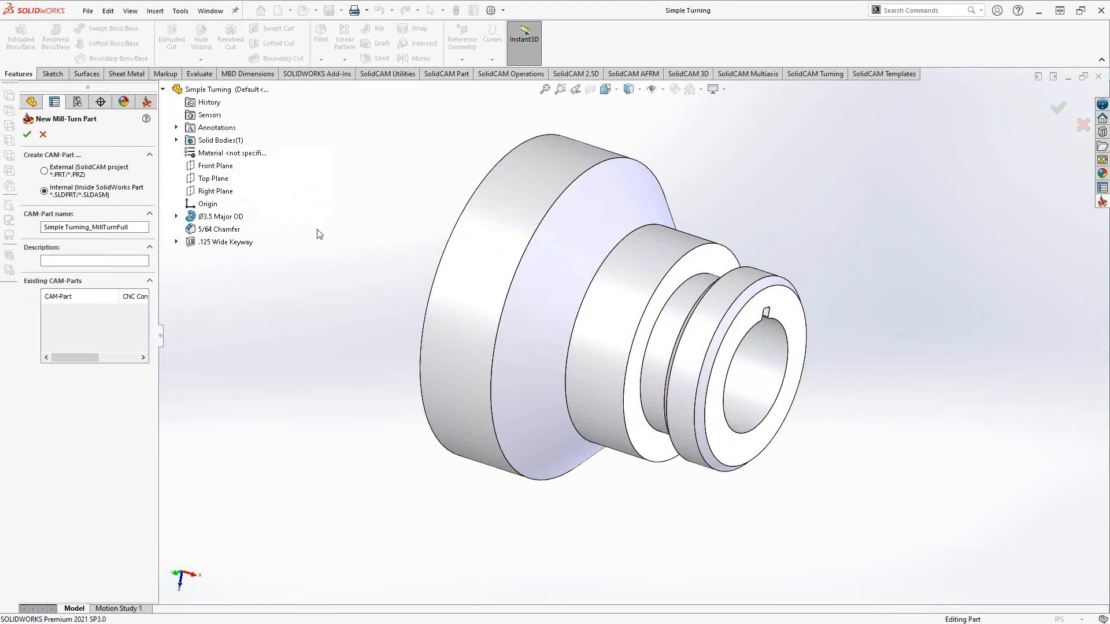
left_click(45, 171)
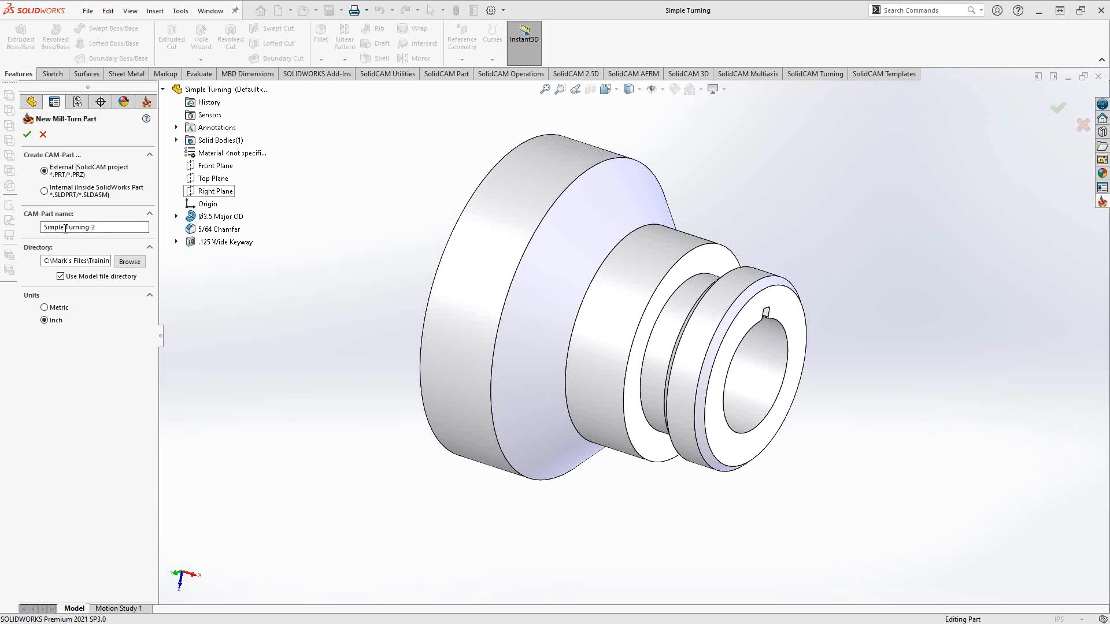
Try entering a 00 suffix in the CAM-Part name and browsing for a directory other than the model file's folder.
left_click(104, 227)
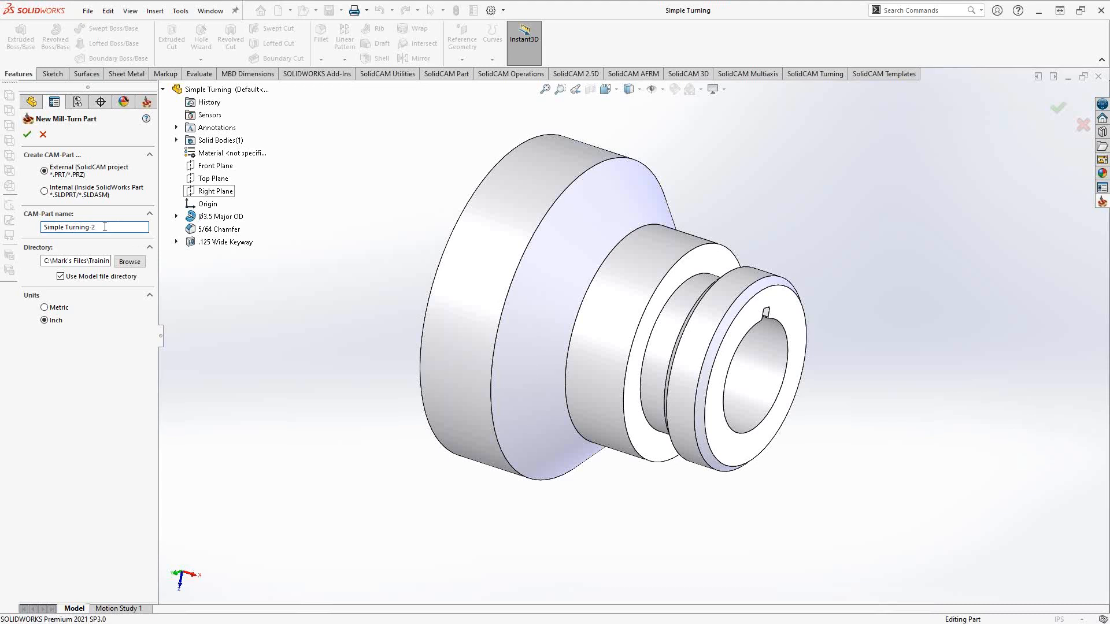
type("00")
left_click(60, 276)
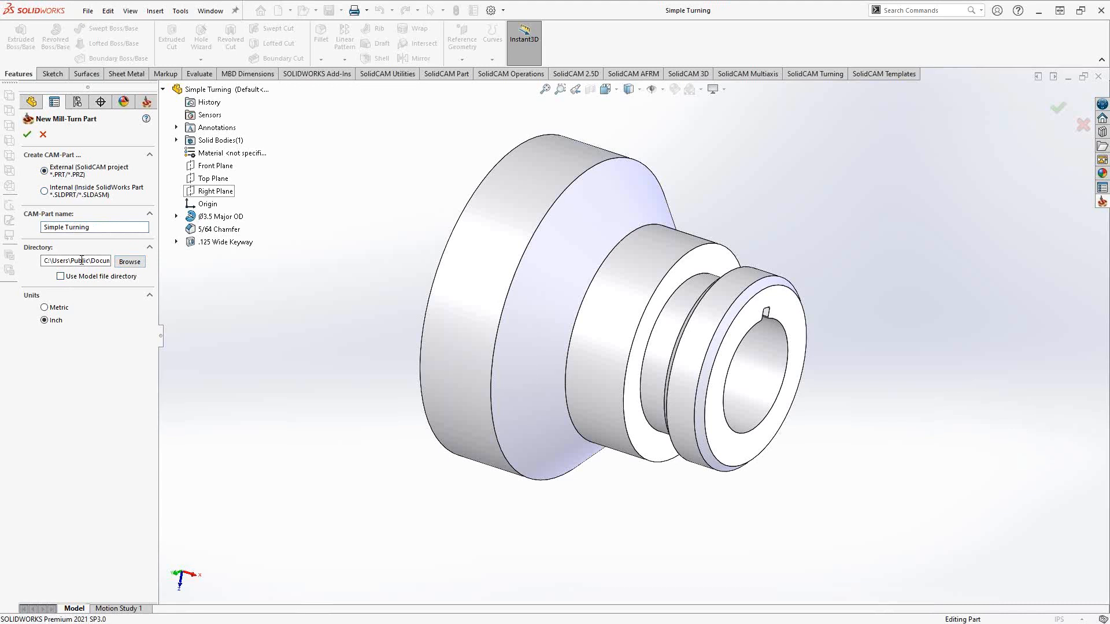
left_click(129, 262)
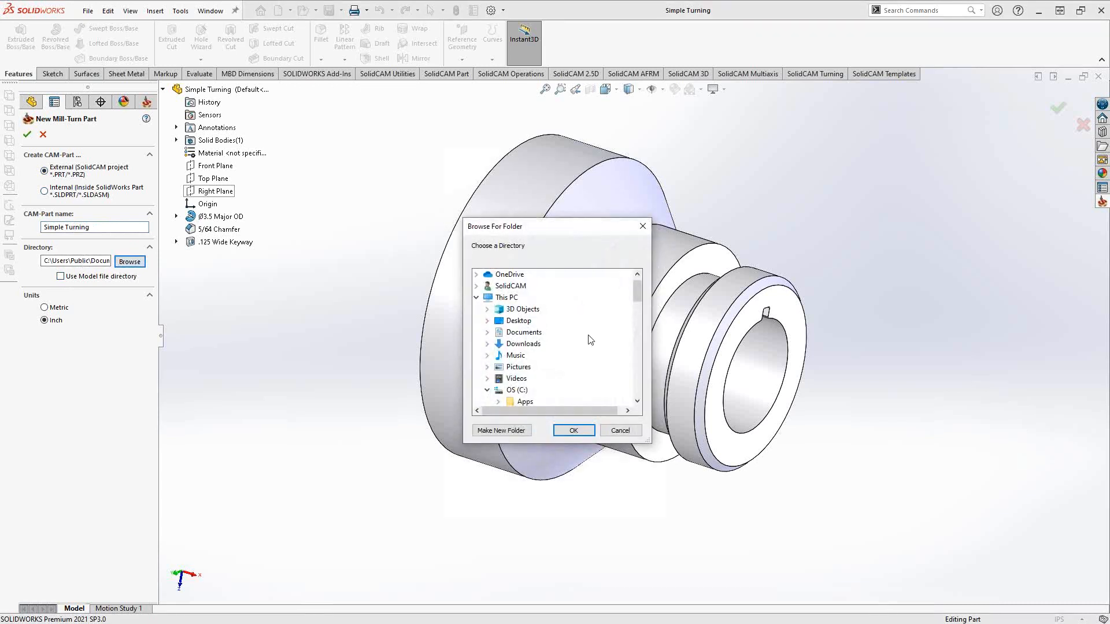
scroll(590, 340, "down", 5)
scroll(589, 340, "up", 4)
scroll(590, 340, "up", 2)
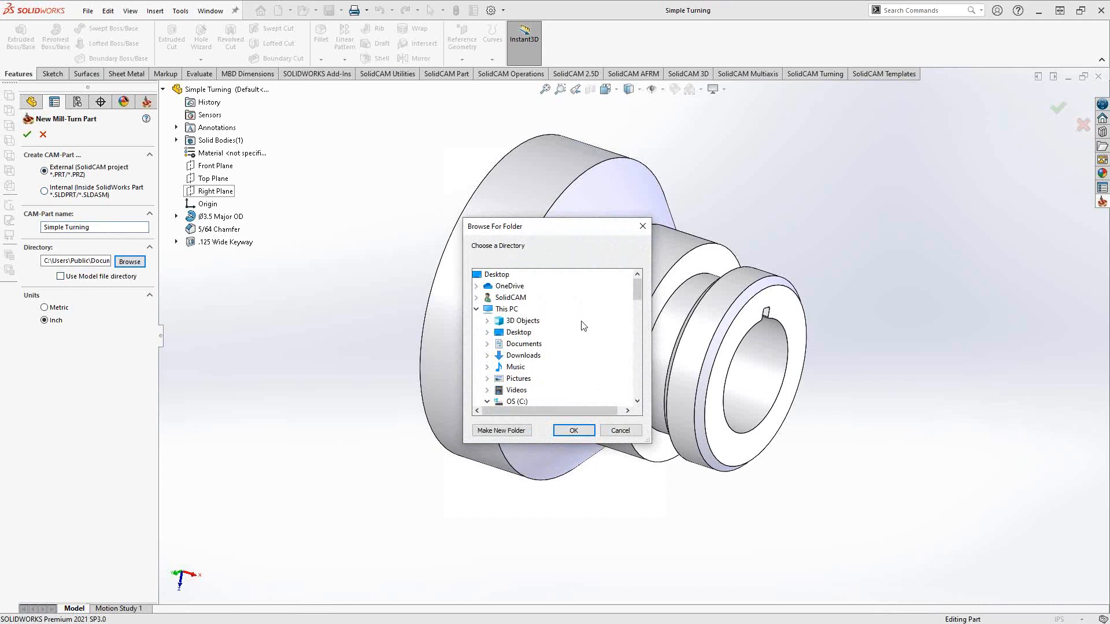
left_click(642, 227)
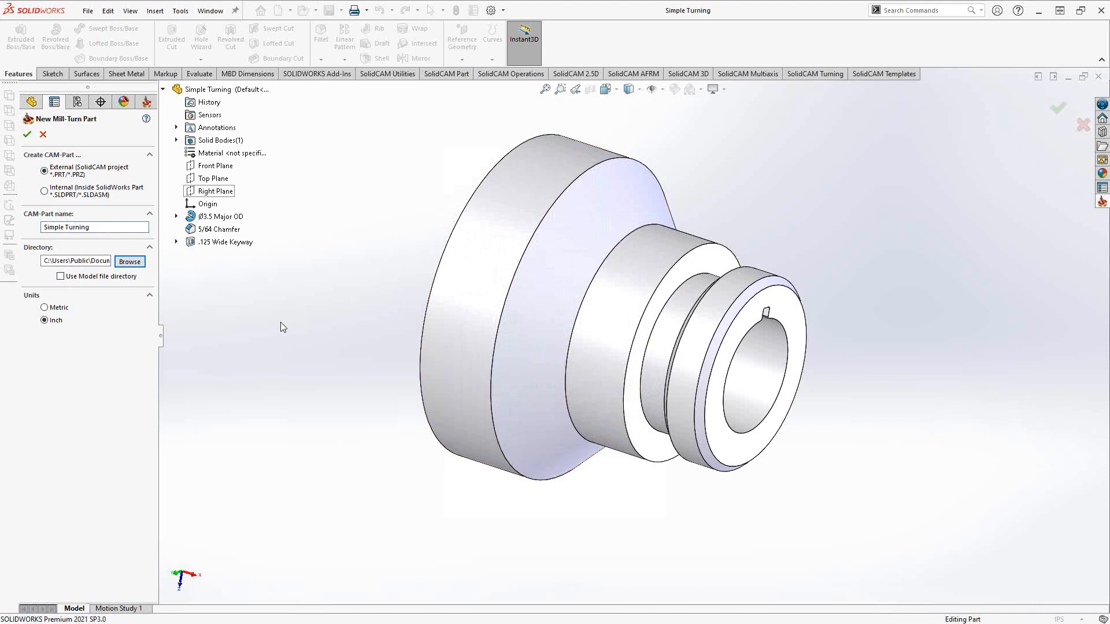
left_click(61, 276)
Name the CAM-Part Simple Turning-00 and confirm its creation in the model file directory.
left_click(104, 227)
key("BackSpace")
type("00")
left_click(28, 137)
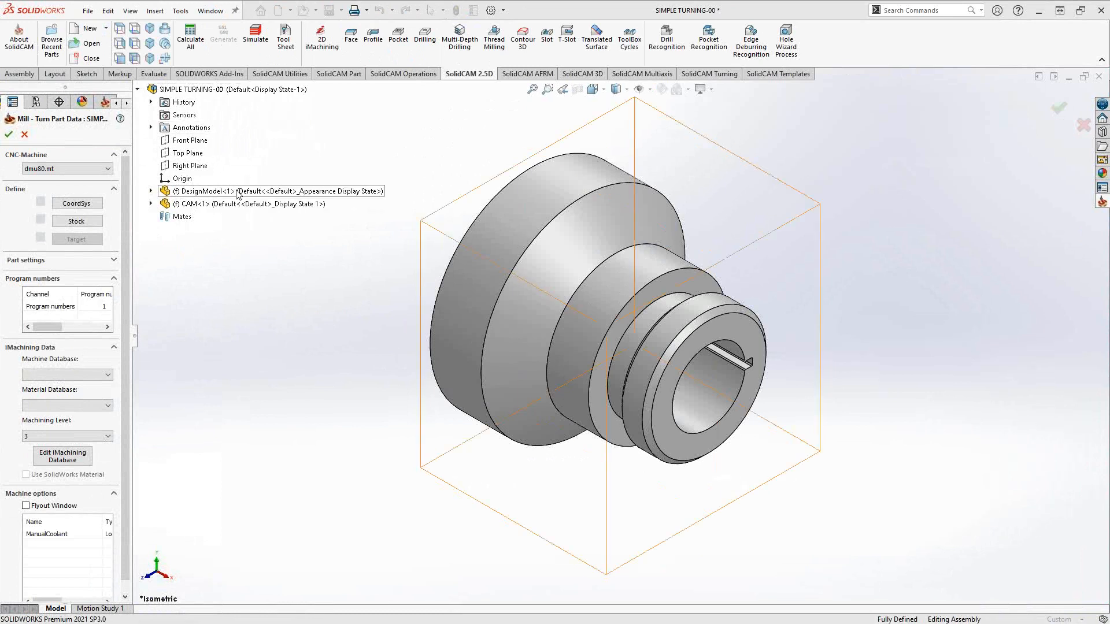
Examine the contents of the DesignModel and CAM components in the assembly tree.
left_click(151, 191)
left_click(151, 191)
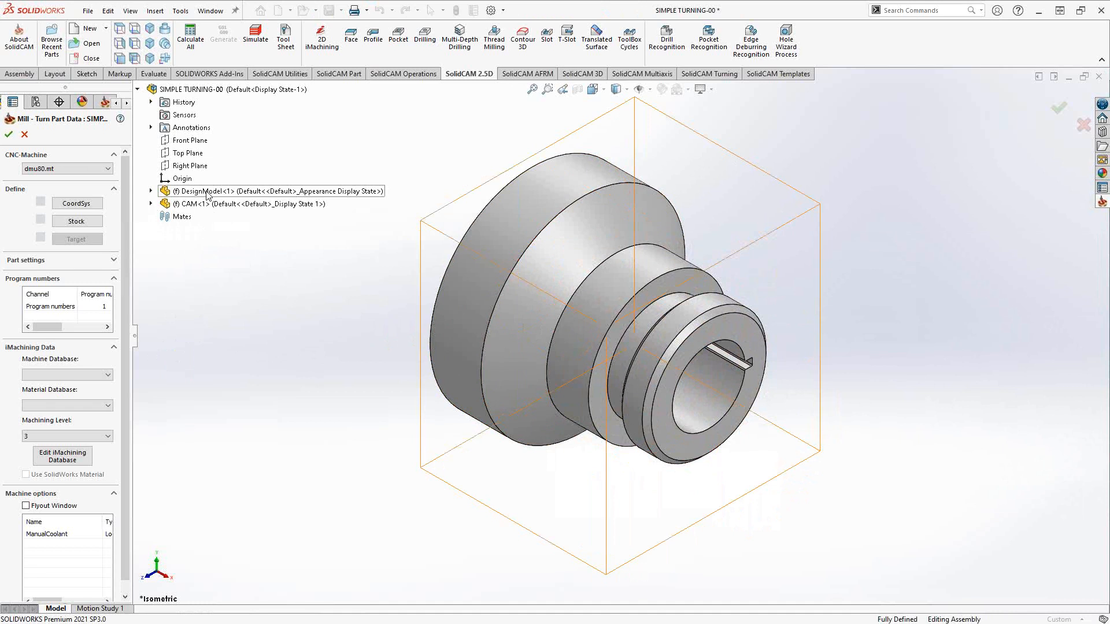
left_click(151, 204)
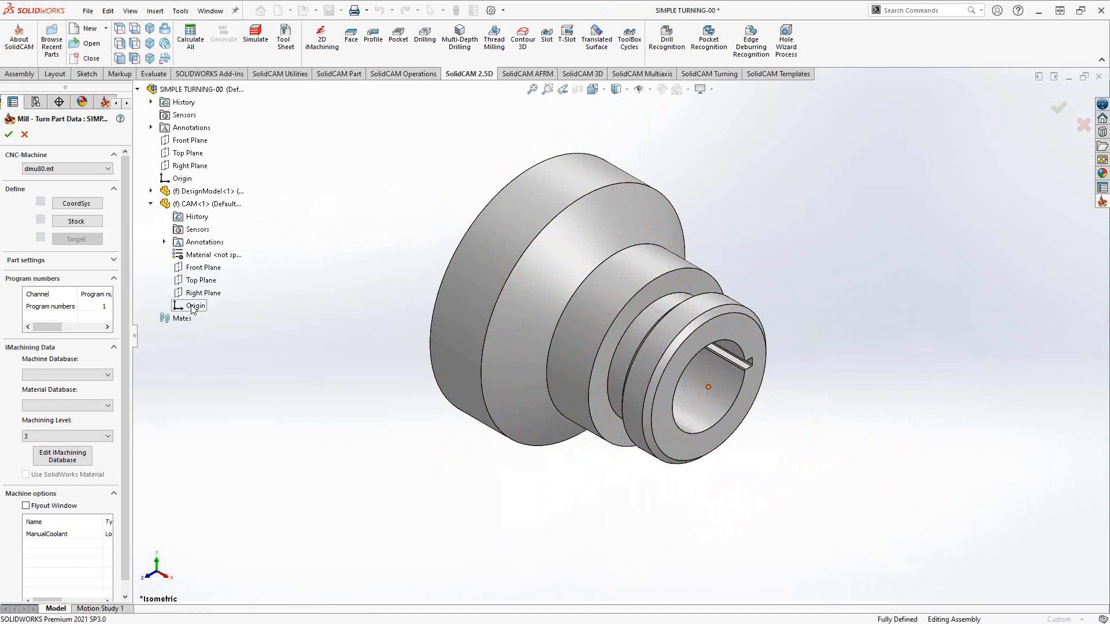
left_click(150, 204)
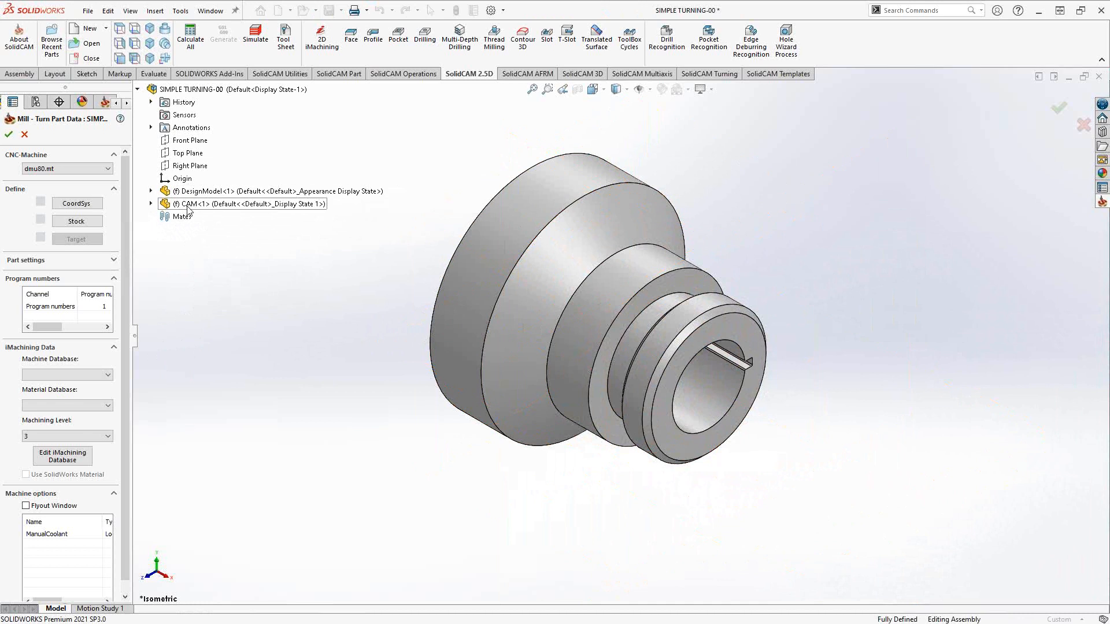
Widen the Mill-Turn part data pane and collapse the assembly tree beside the model.
left_click(19, 74)
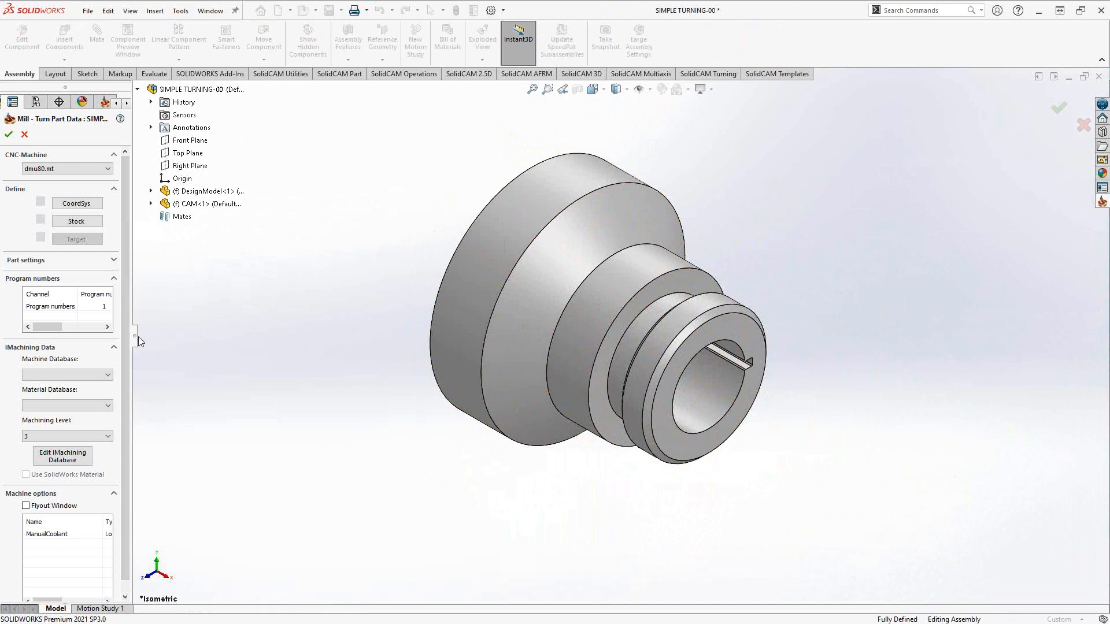
left_click_drag(138, 337, 185, 338)
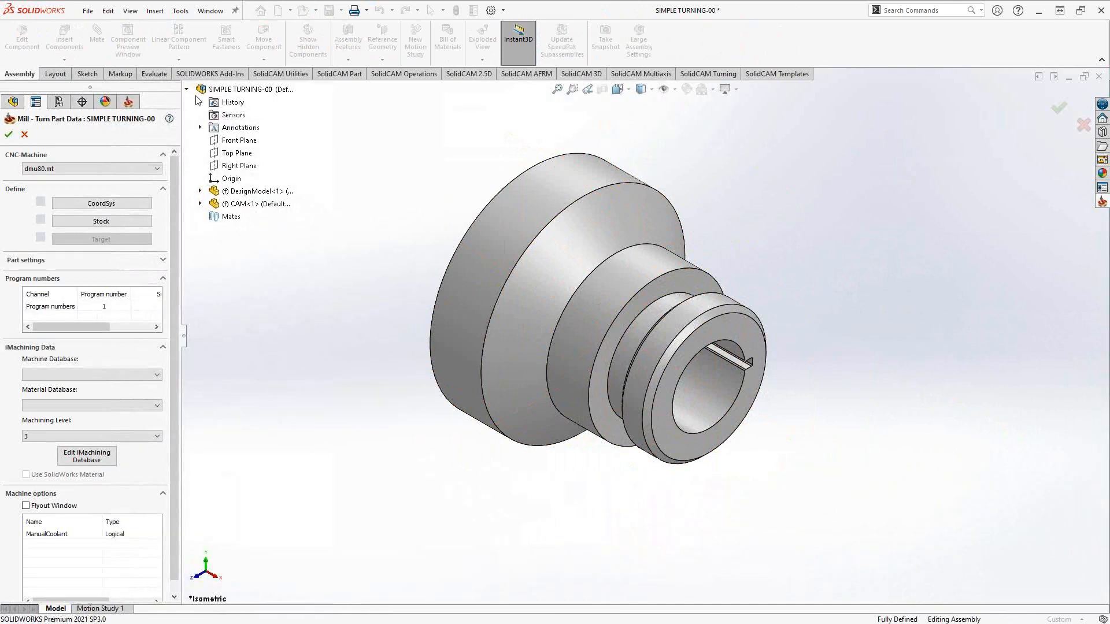
left_click(187, 89)
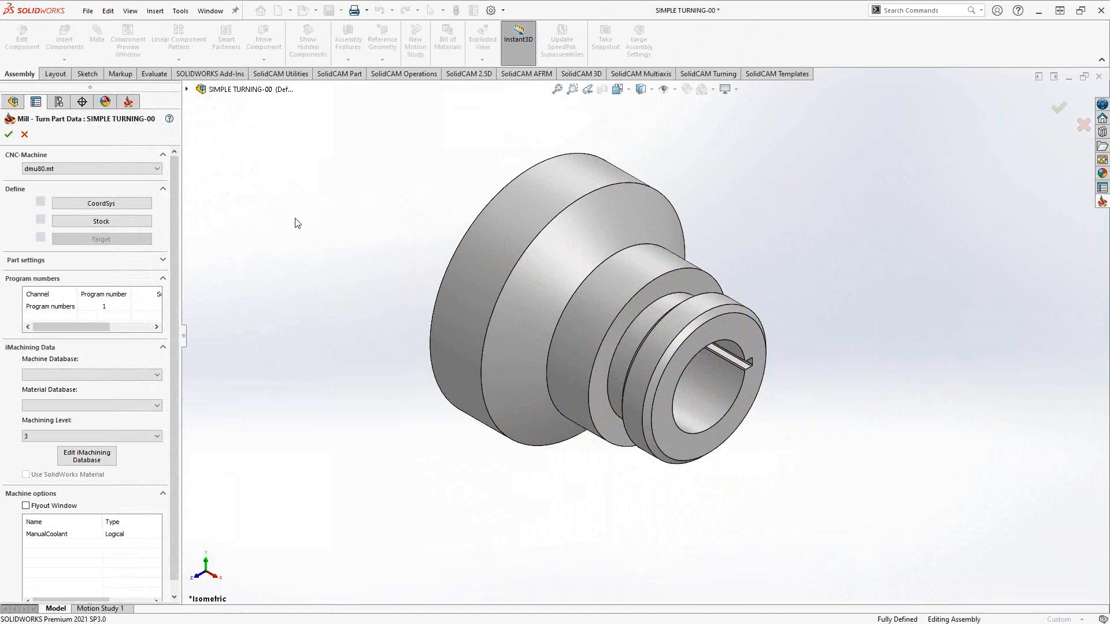
Look through the CNC machines available for the Mill-Turn part, keeping dmu80.mt selected.
left_click(128, 169)
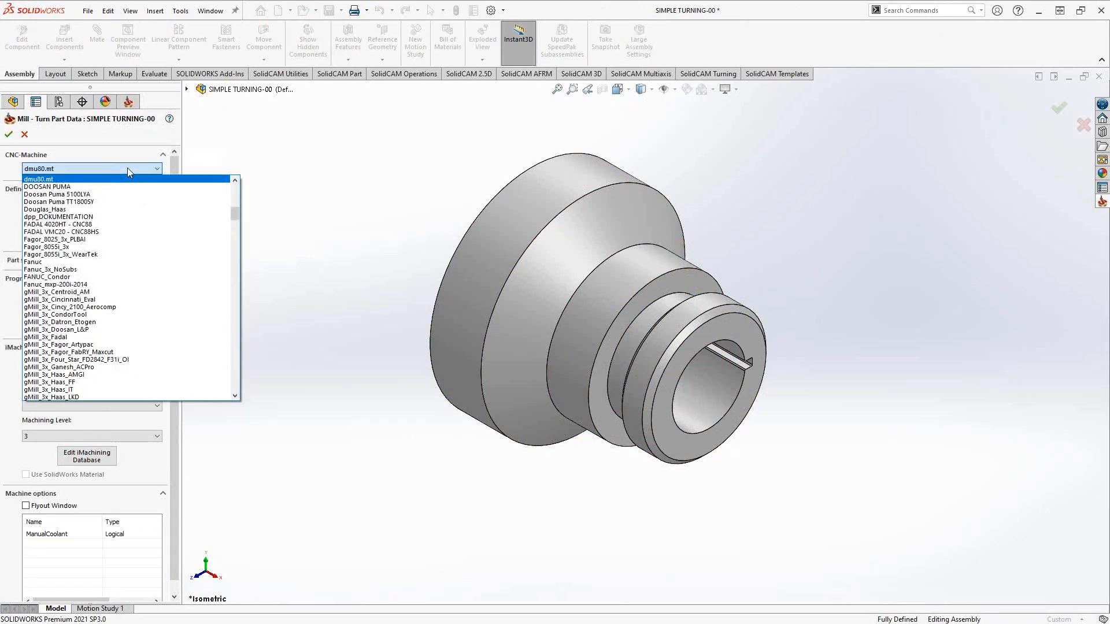
scroll(133, 233, "down", 3)
scroll(133, 232, "down", 2)
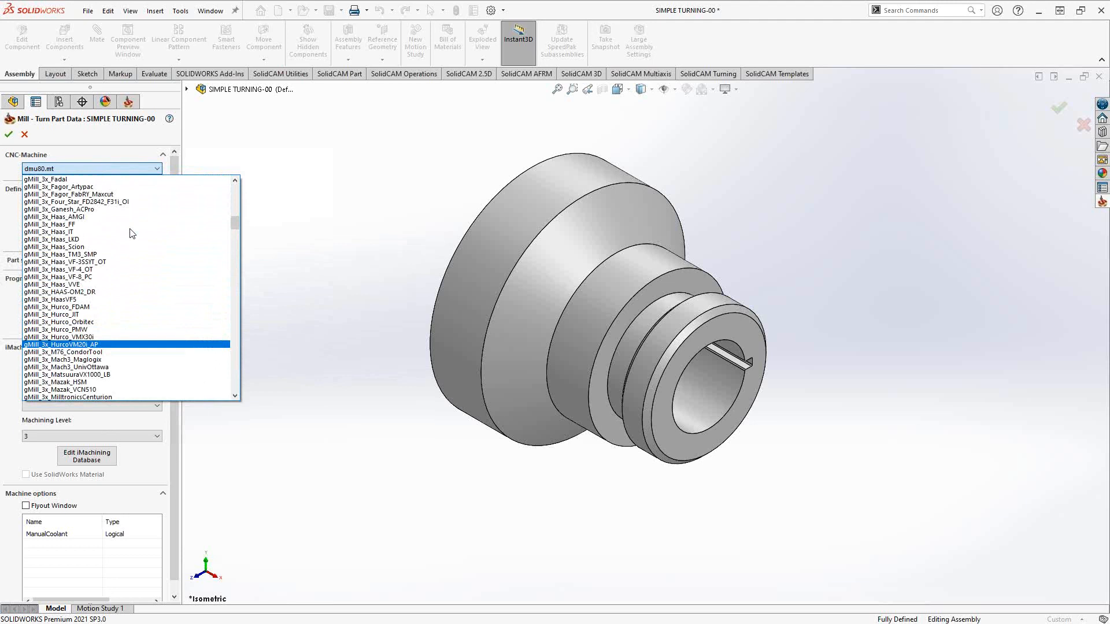
left_click(346, 219)
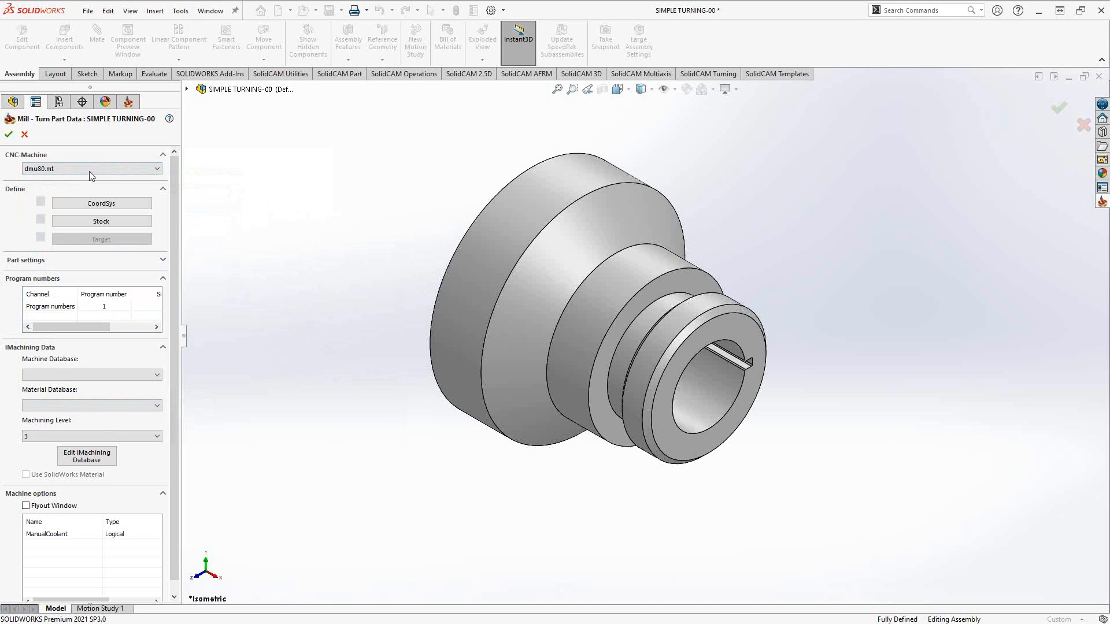
left_click(89, 169)
left_click(366, 218)
Start the CoordSys definition, review the available definition options and choose Select face as the method.
left_click(115, 204)
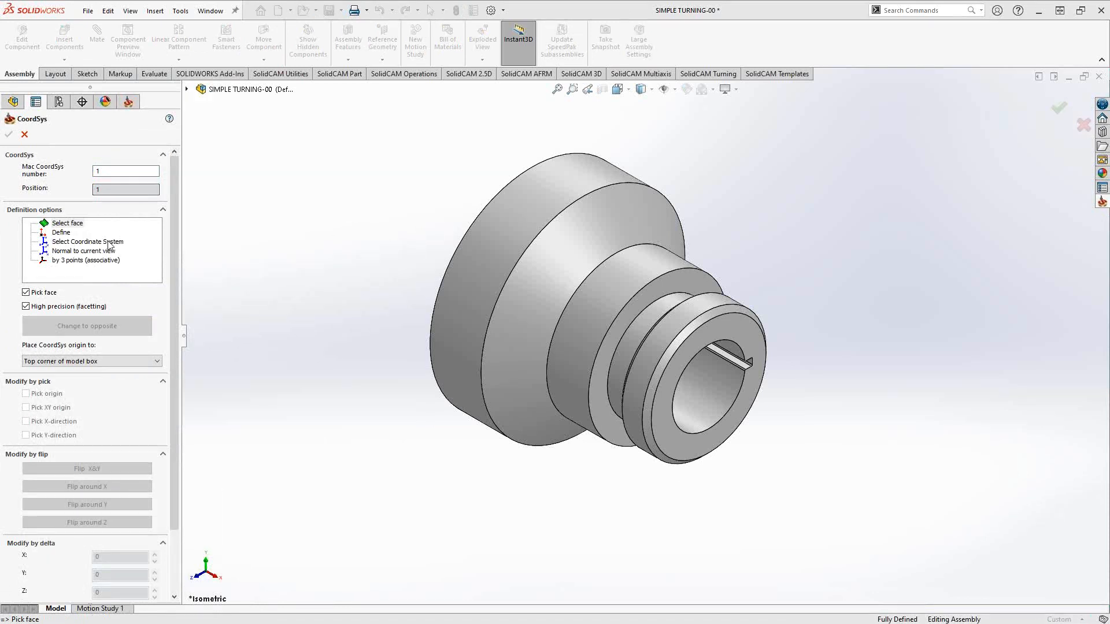
left_click(73, 262)
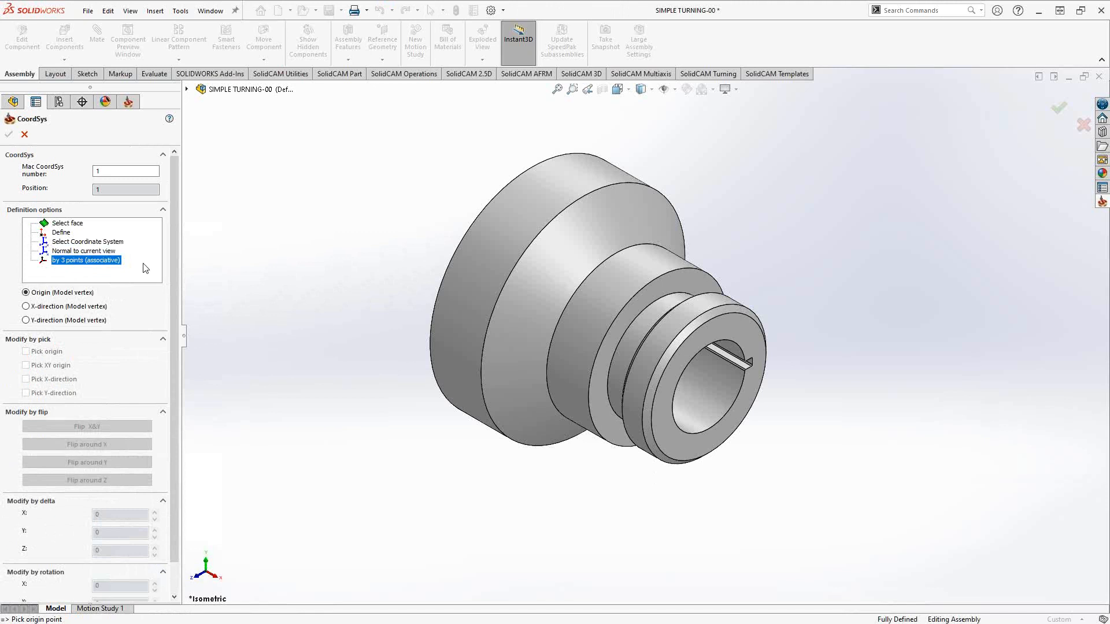
left_click(61, 233)
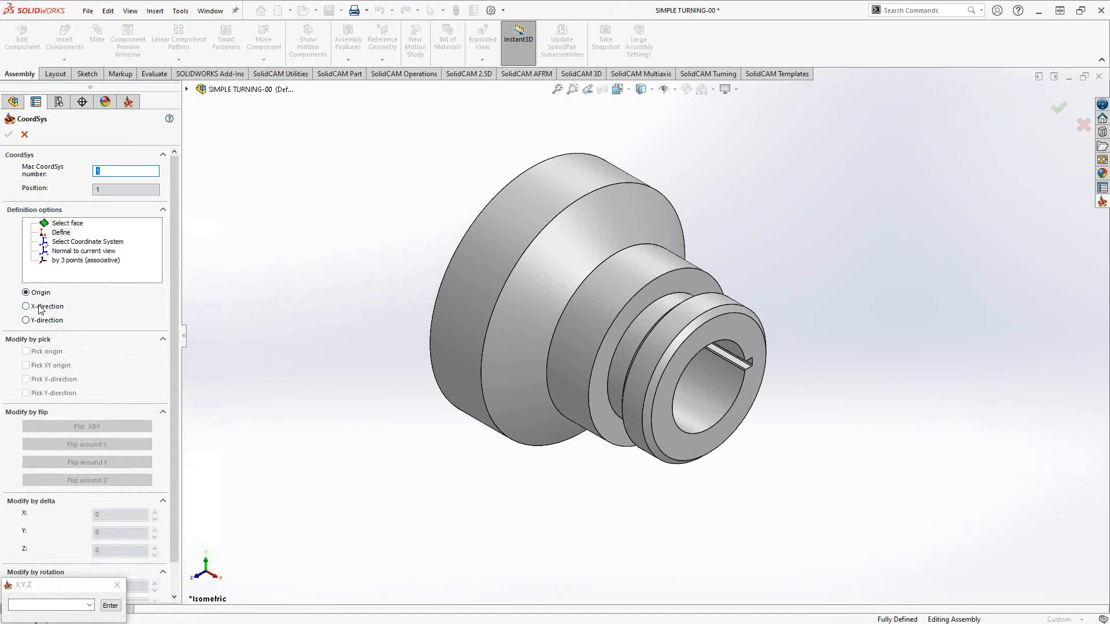
left_click(79, 252)
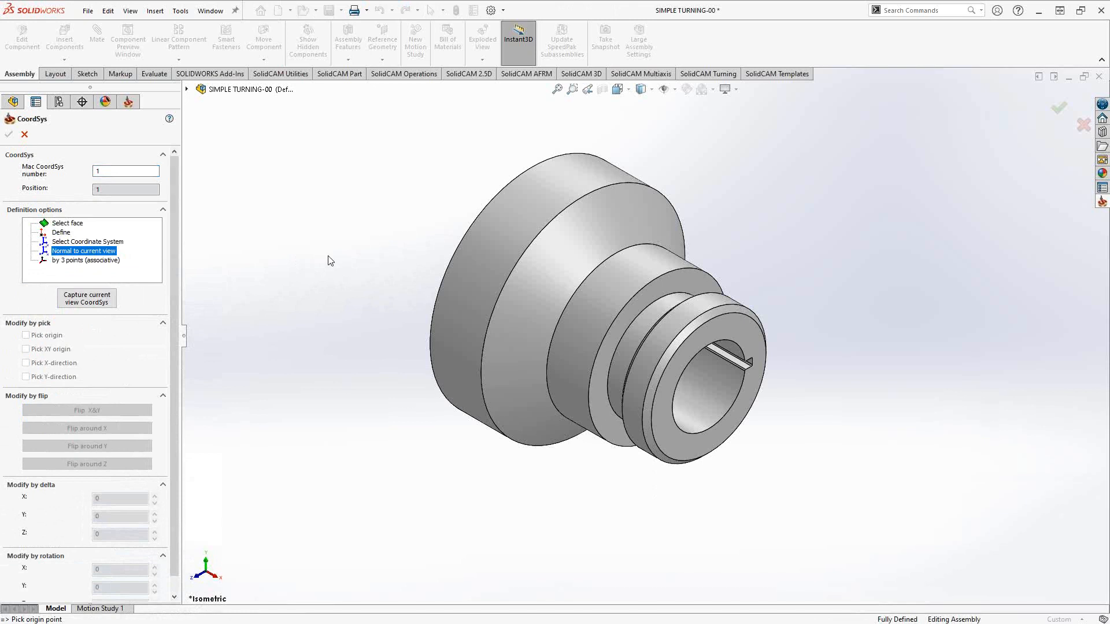
middle_click_drag(422, 232, 310, 342)
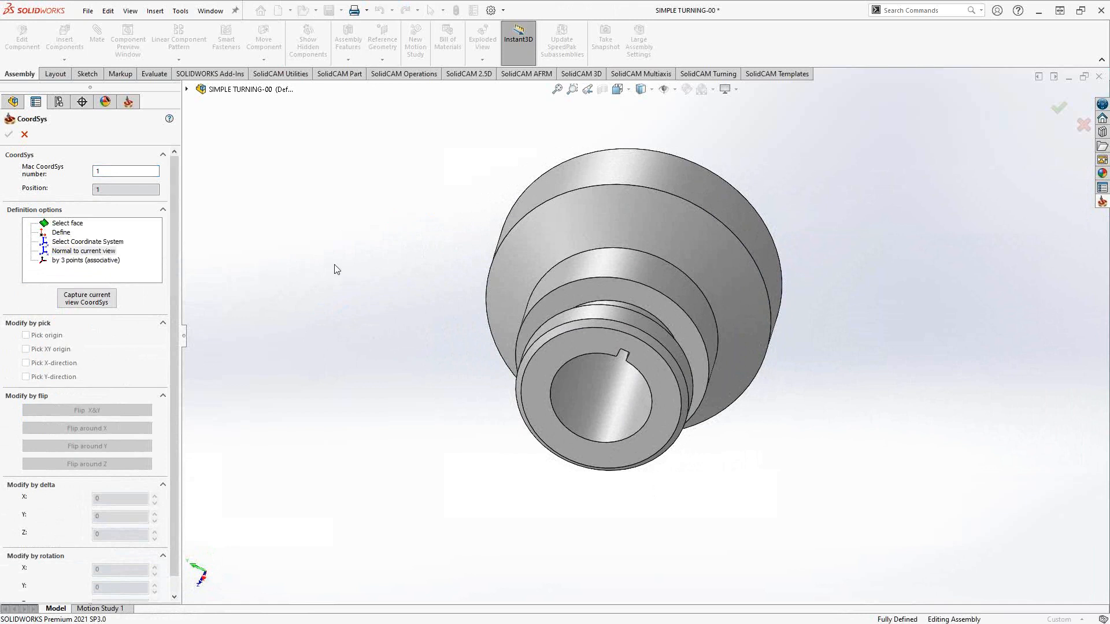
left_click(75, 243)
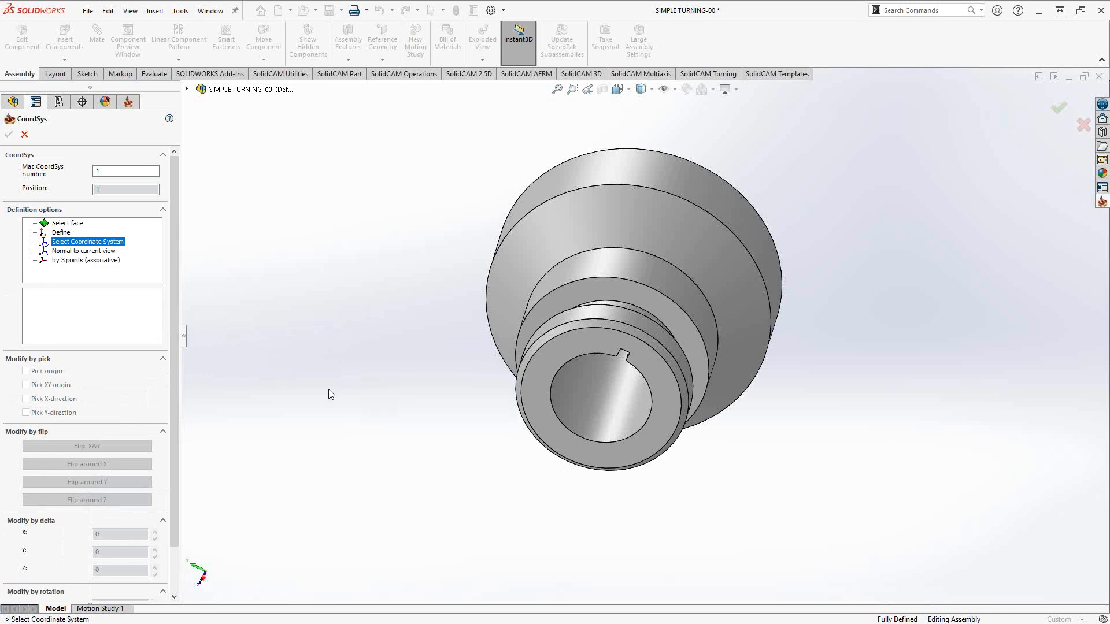
middle_click_drag(329, 351, 393, 410)
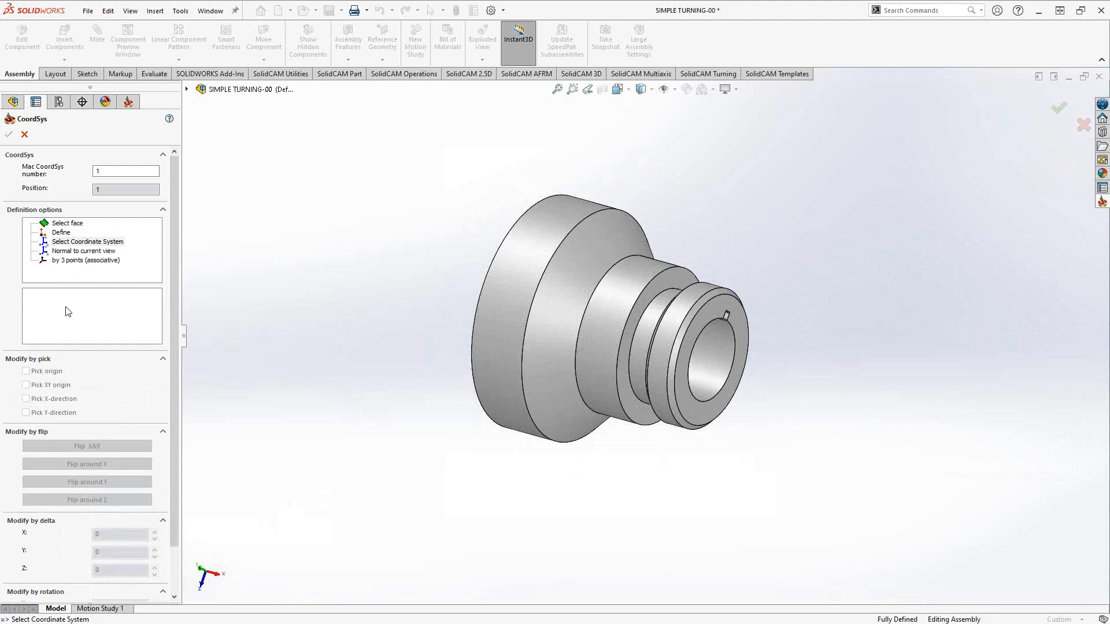
left_click(62, 224)
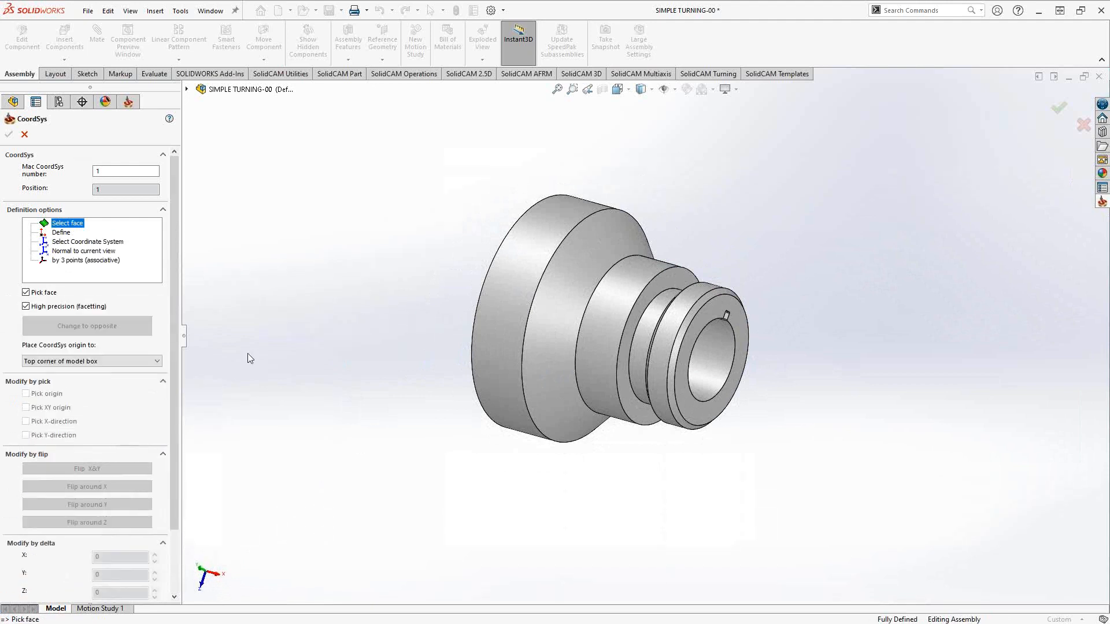
Set the coordinate system origin placement to Center of revolution face.
left_click(157, 362)
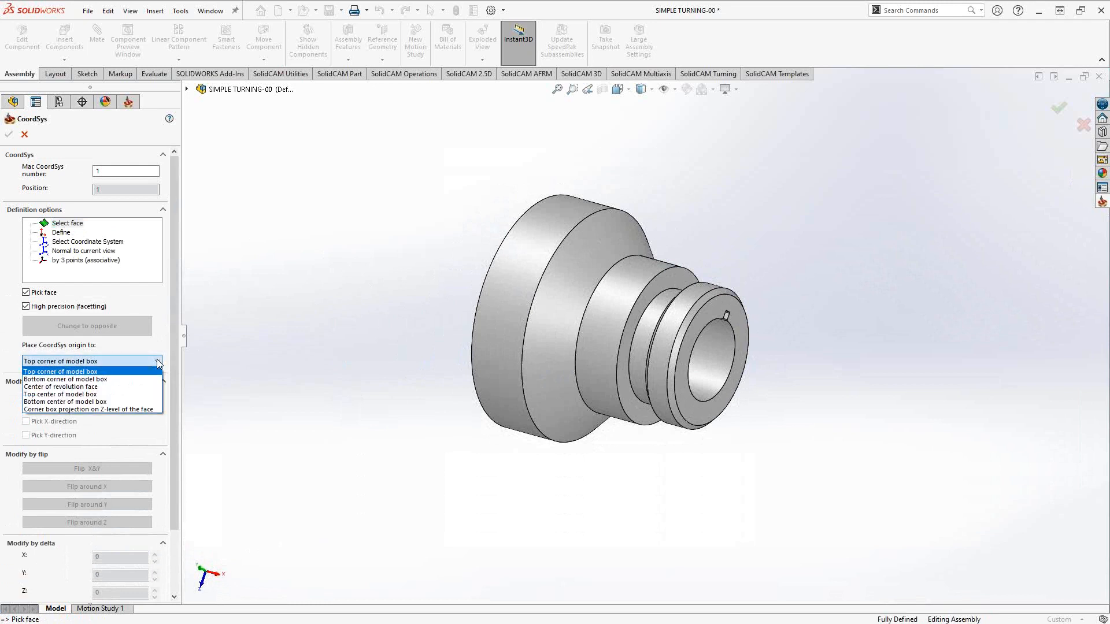
left_click(40, 387)
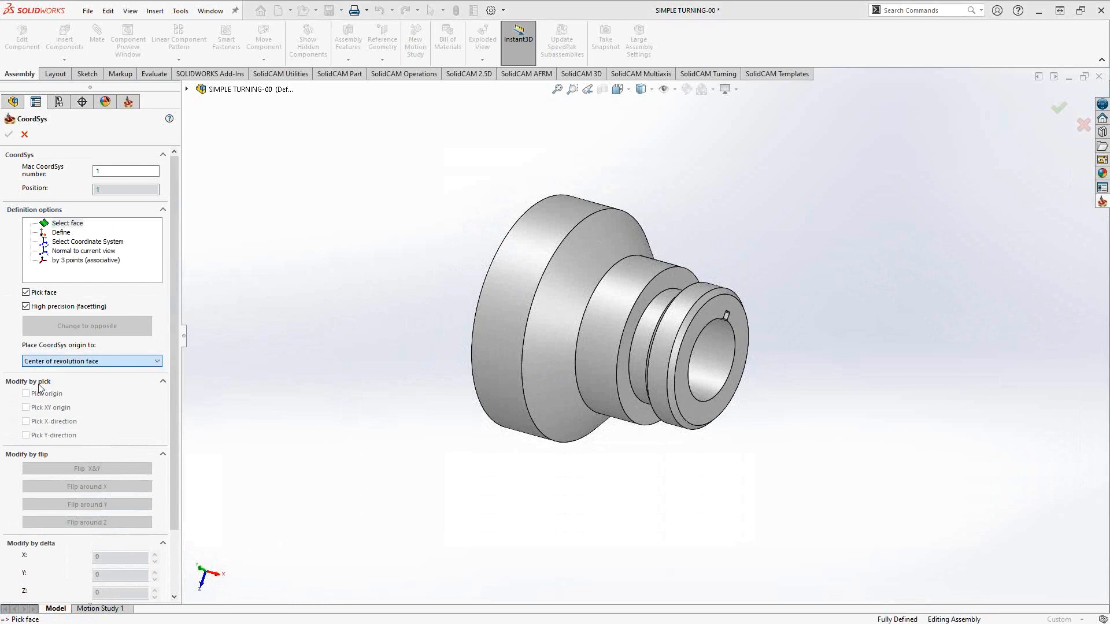
left_click(100, 361)
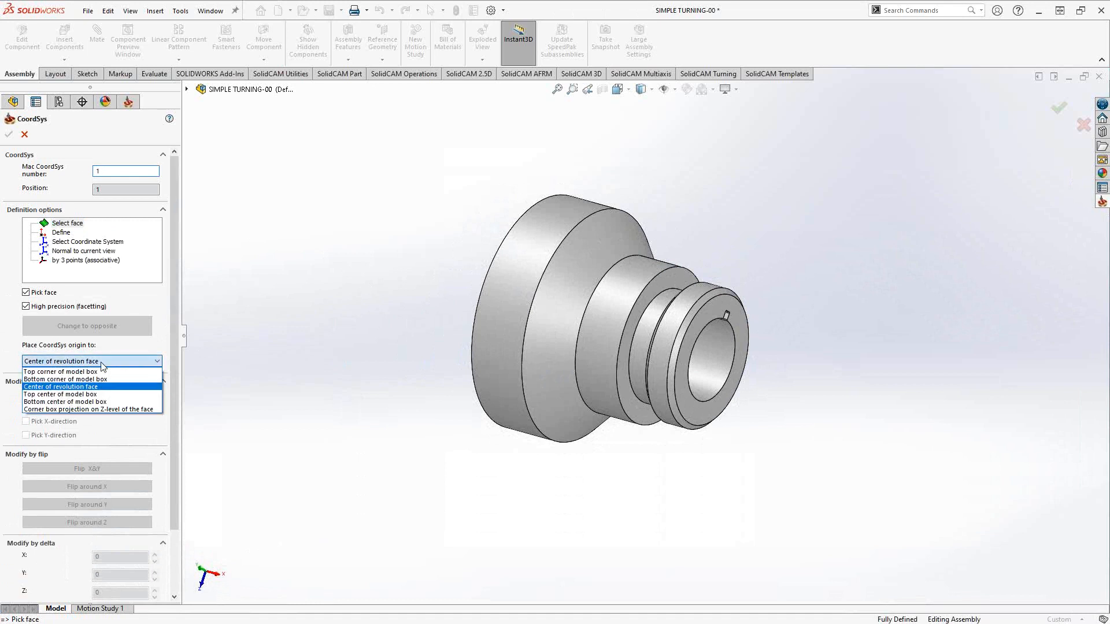
left_click(65, 387)
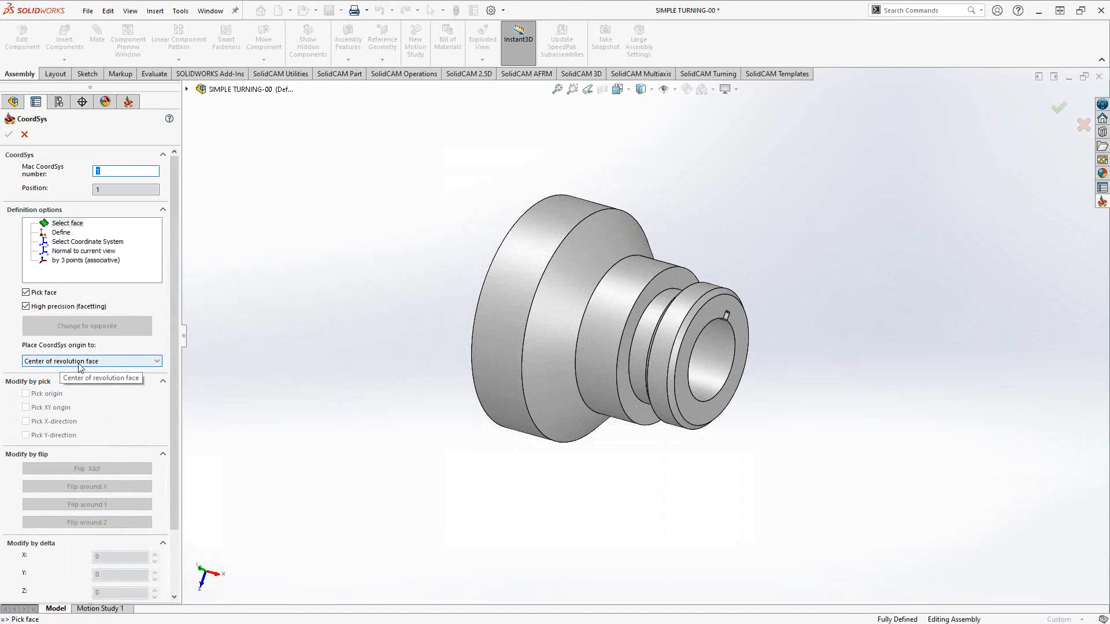
Pick the large Ø3.5 in cylindrical face for the coordinate system and change its origin to the opposite end of the part.
middle_click_drag(476, 302, 502, 294)
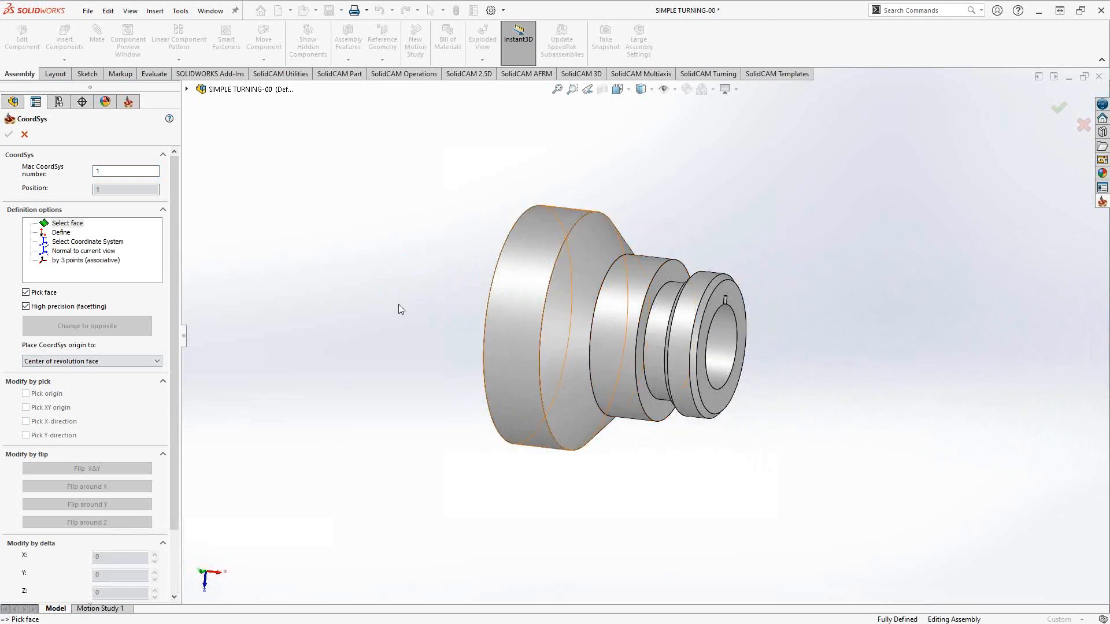
left_click(526, 293)
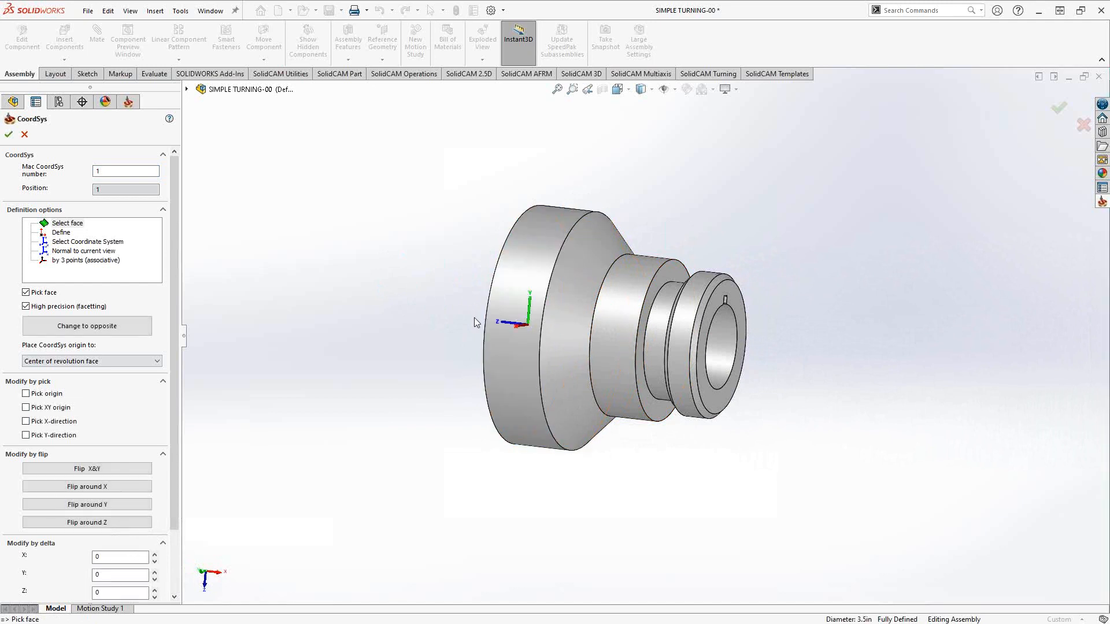
middle_click_drag(473, 319, 451, 351)
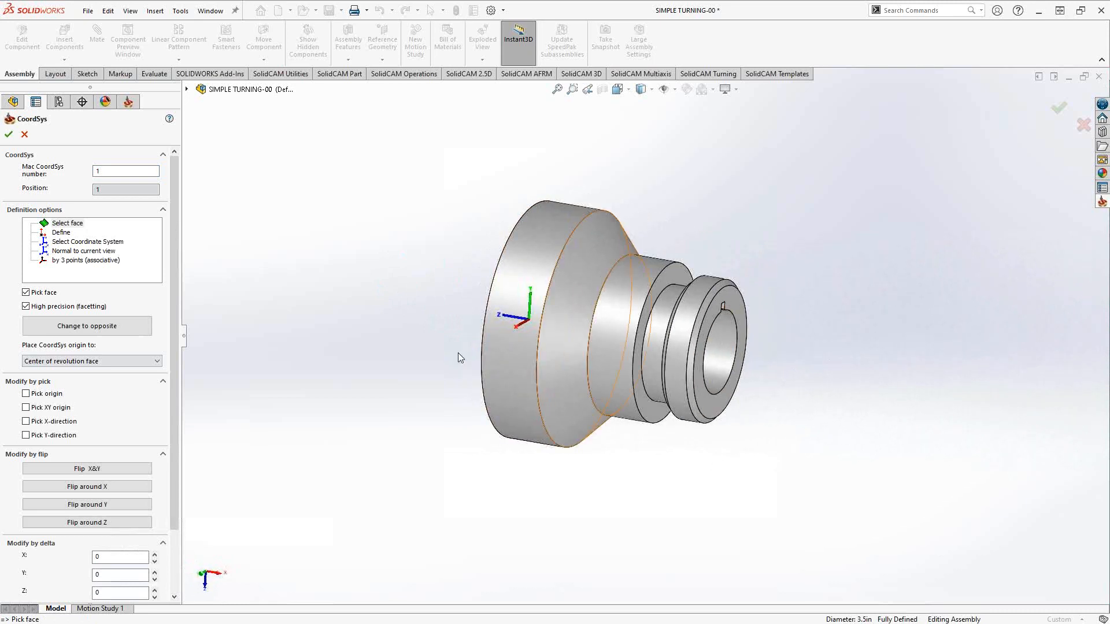
left_click(105, 327)
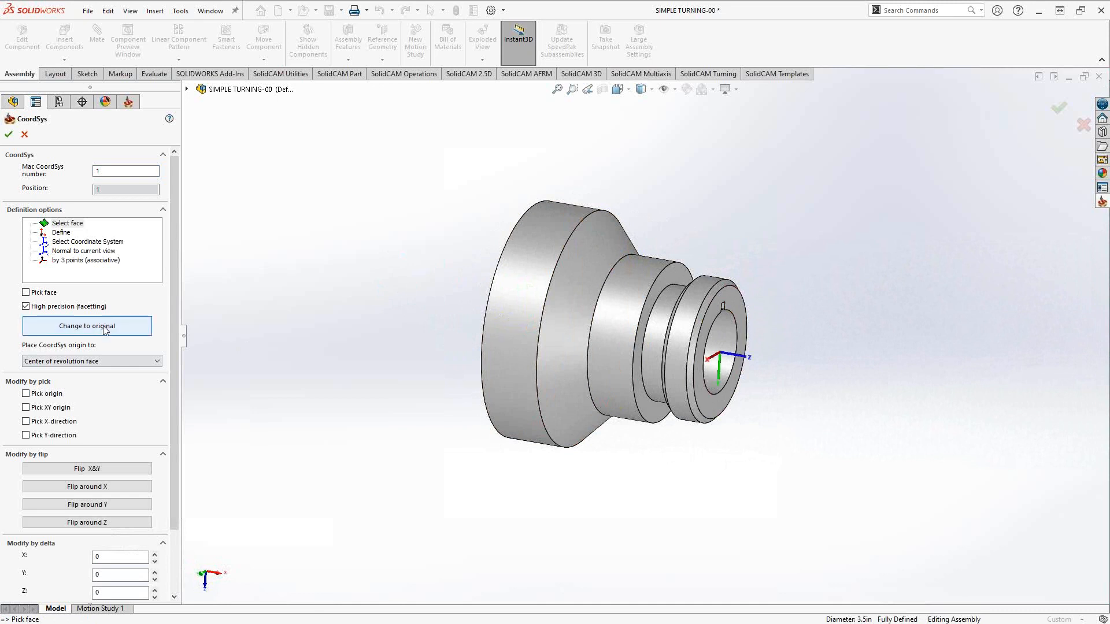
Shift the coordinate system origin by a delta of 0.02 along Z.
middle_click_drag(663, 435, 599, 421)
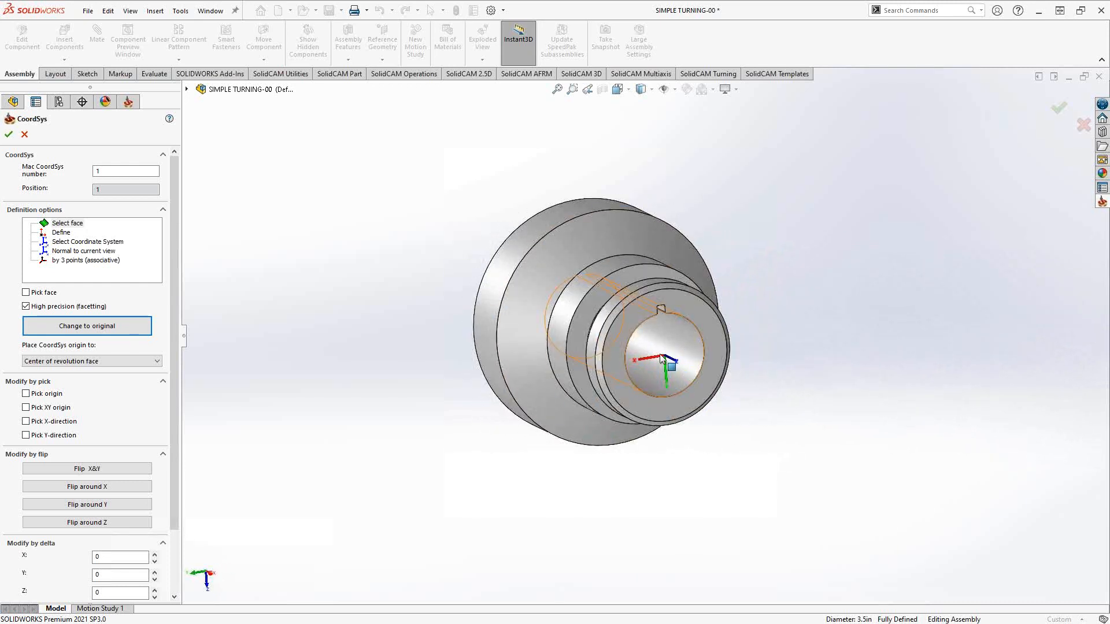
scroll(661, 341, "down", 5)
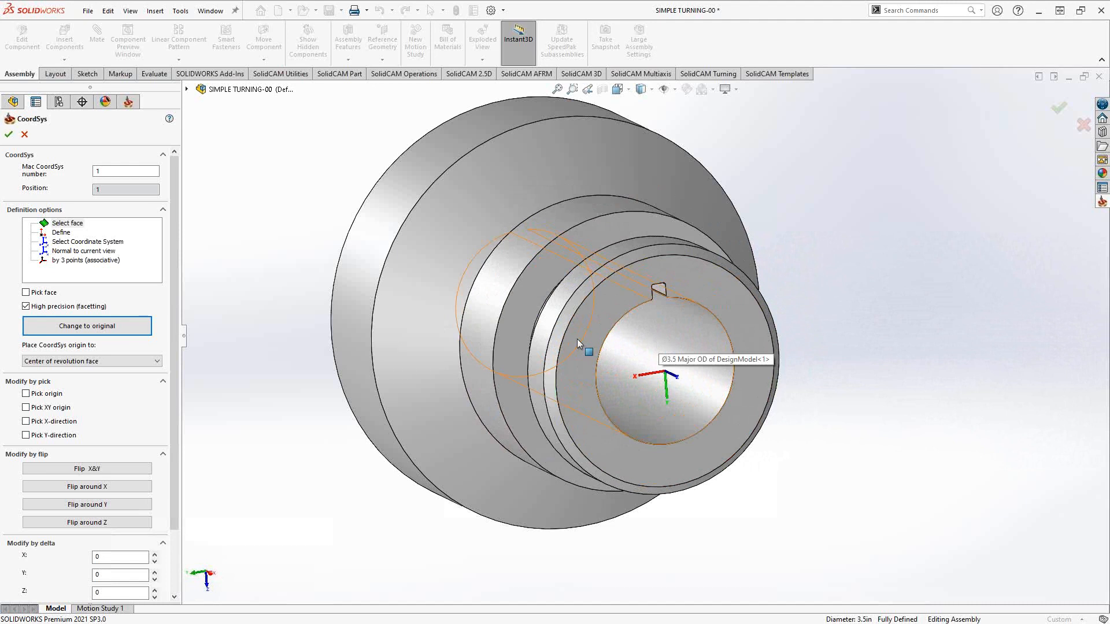
left_click_drag(172, 335, 172, 386)
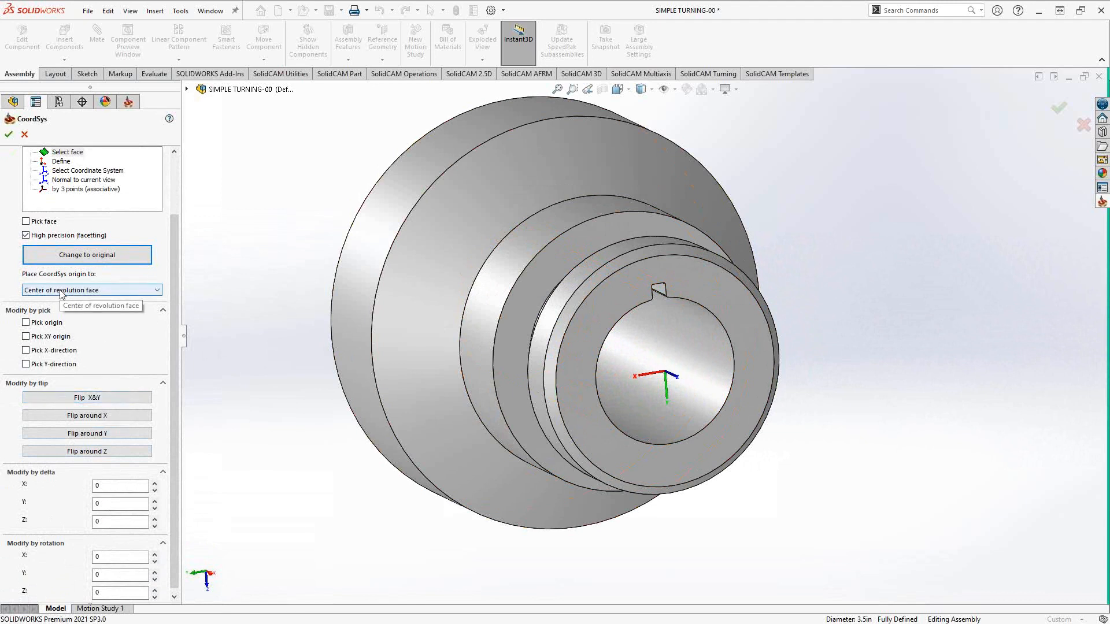
mouse_move(623, 445)
middle_mouse_down()
mouse_move(597, 431)
mouse_move(604, 422)
mouse_move(589, 404)
mouse_move(715, 413)
mouse_move(619, 431)
middle_mouse_up()
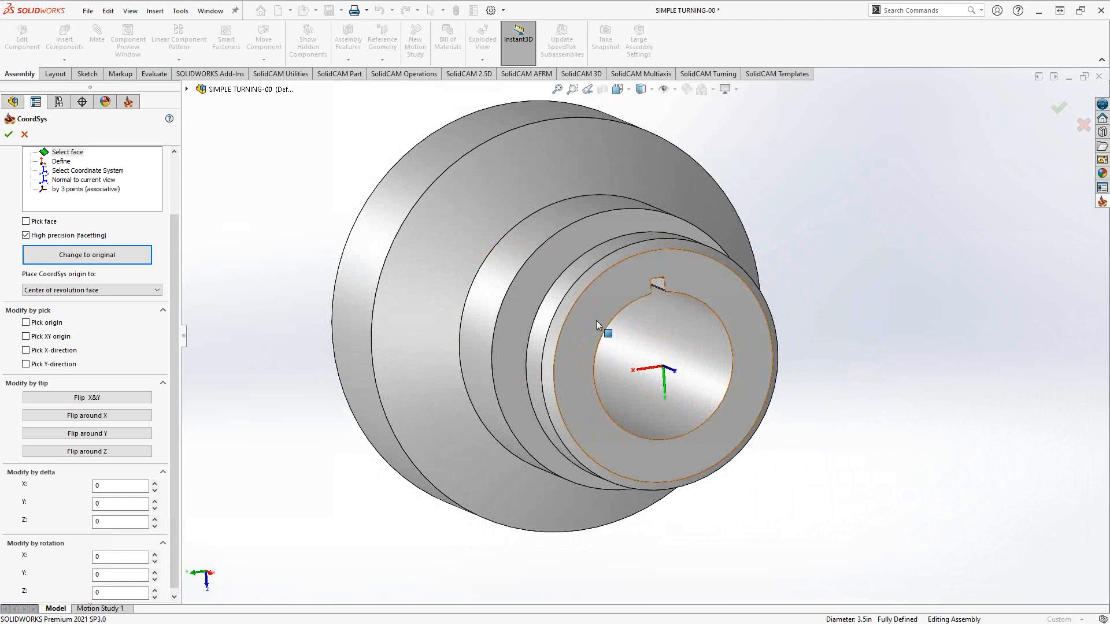
middle_click_drag(596, 320, 717, 325)
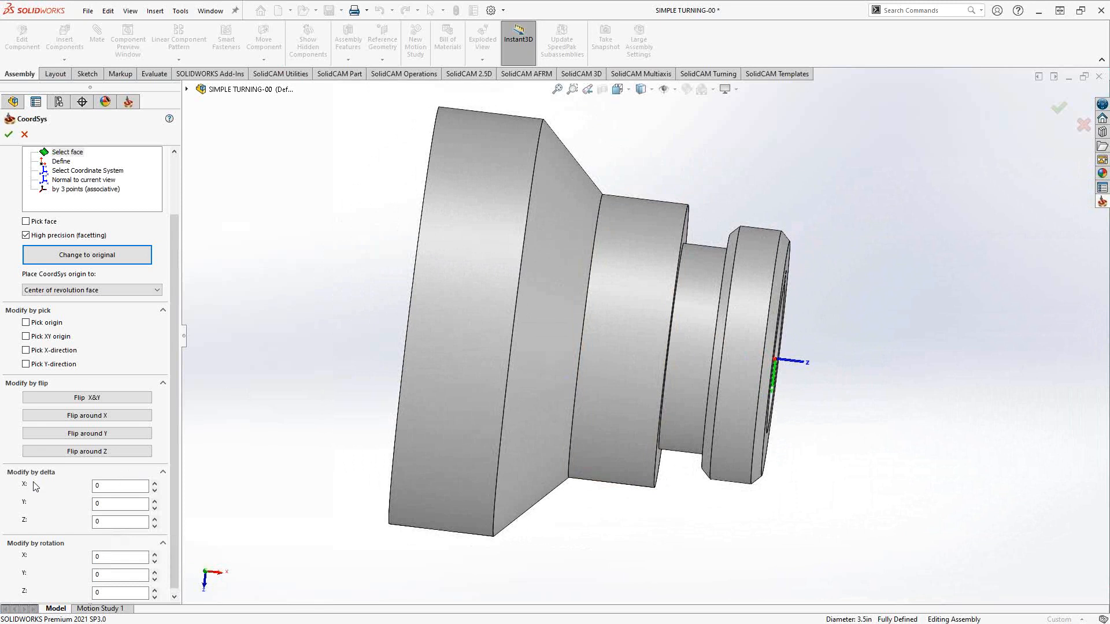
left_click(99, 523)
type(".02")
left_click(113, 501)
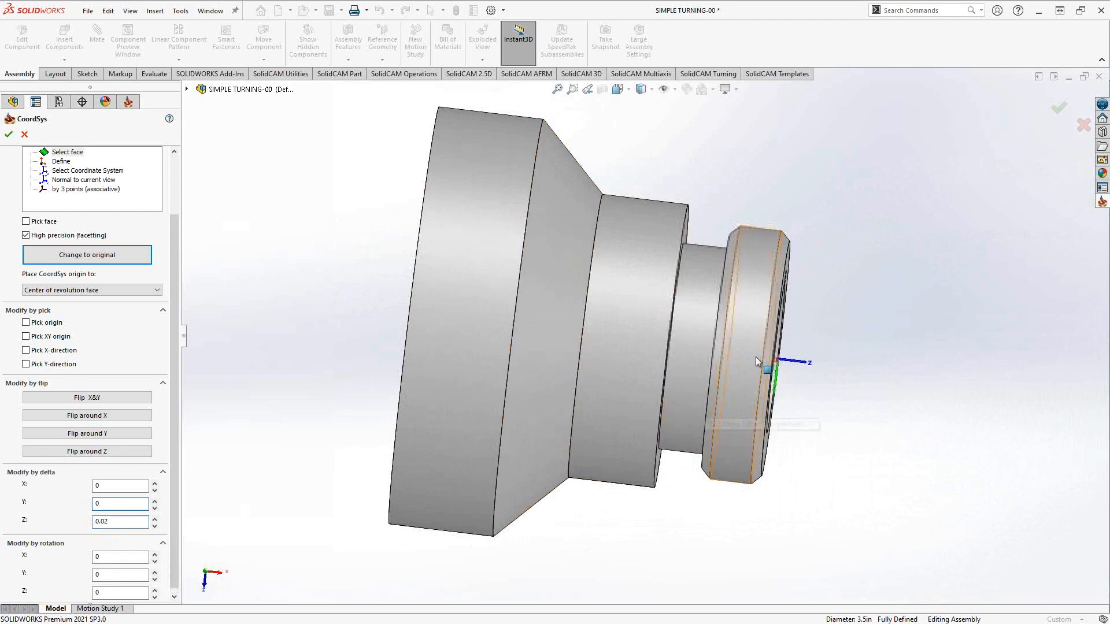
Flip the coordinate system around Z until X points toward the keyway, and accept the definition.
middle_click_drag(425, 379, 325, 377)
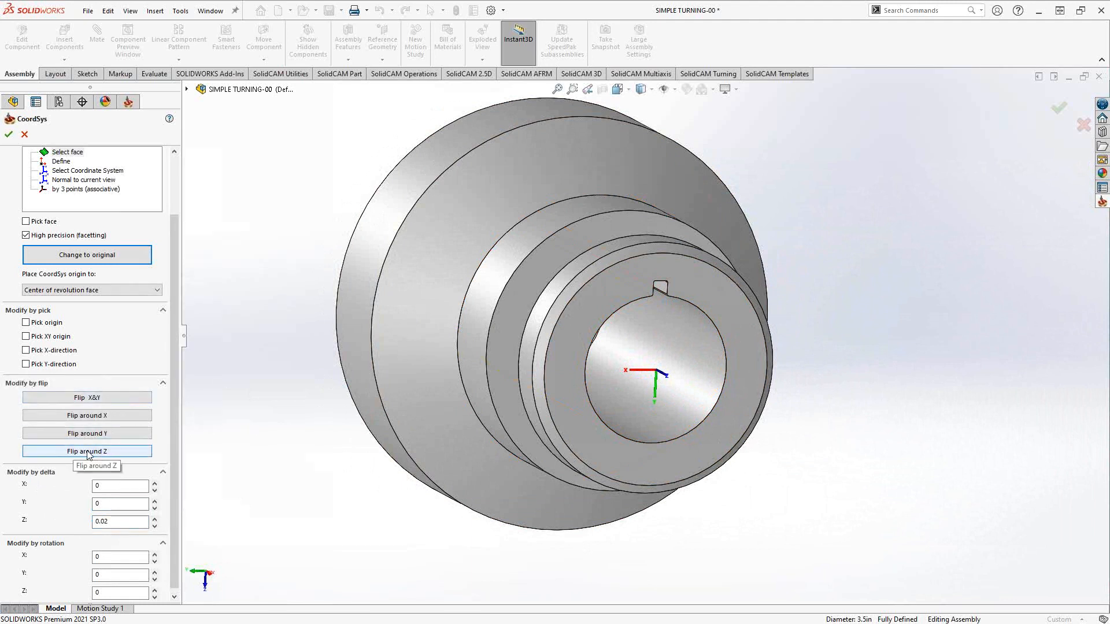
middle_click_drag(545, 411, 585, 399)
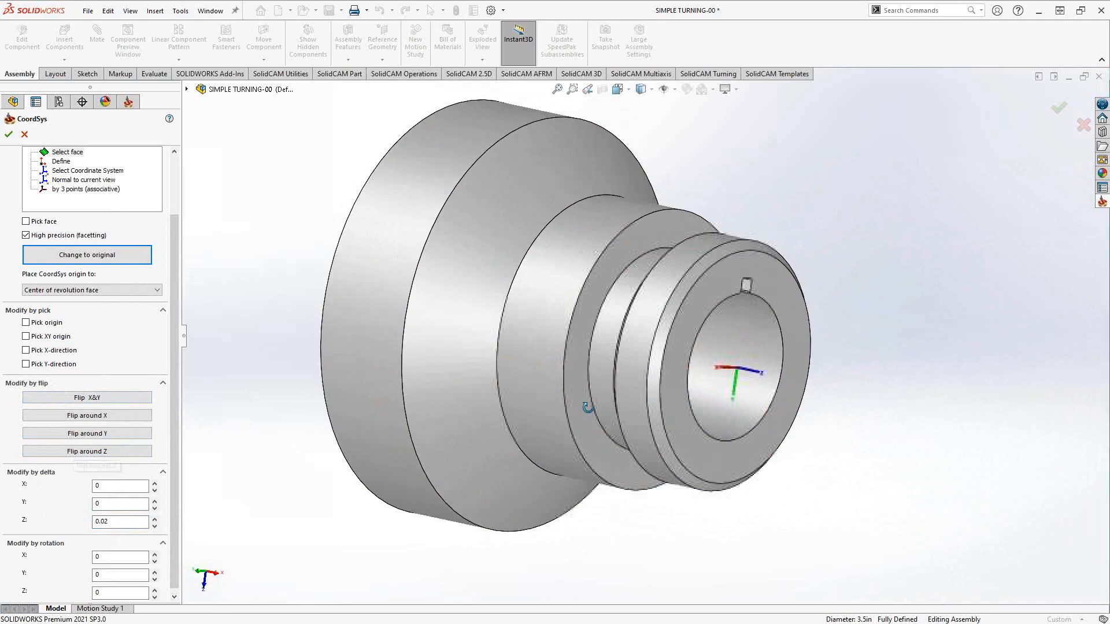
left_click(105, 453)
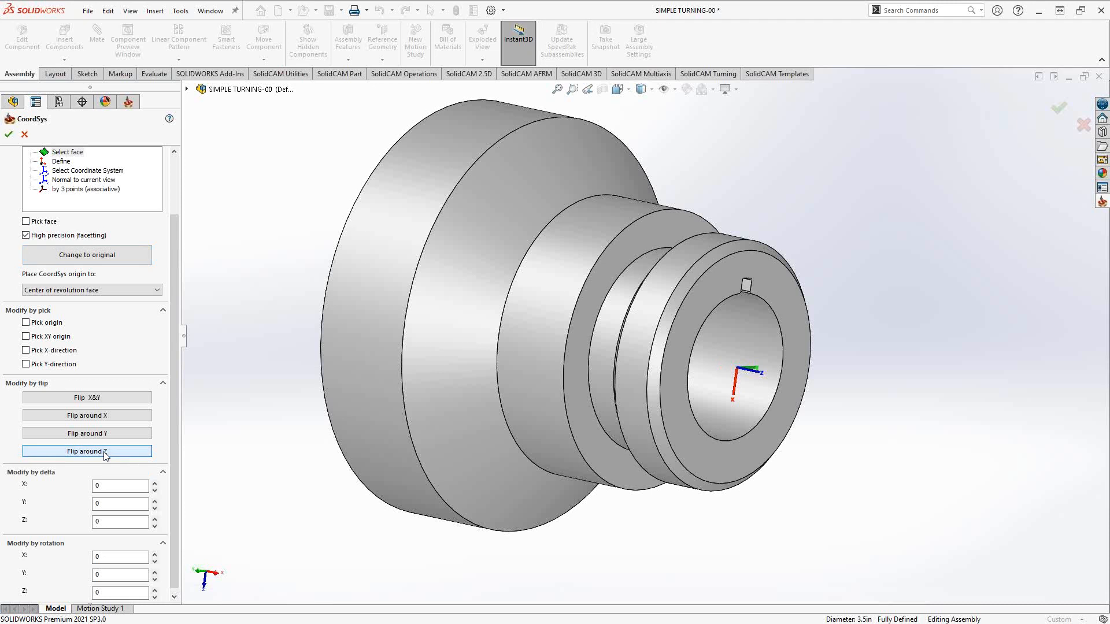
left_click(105, 453)
left_click(106, 453)
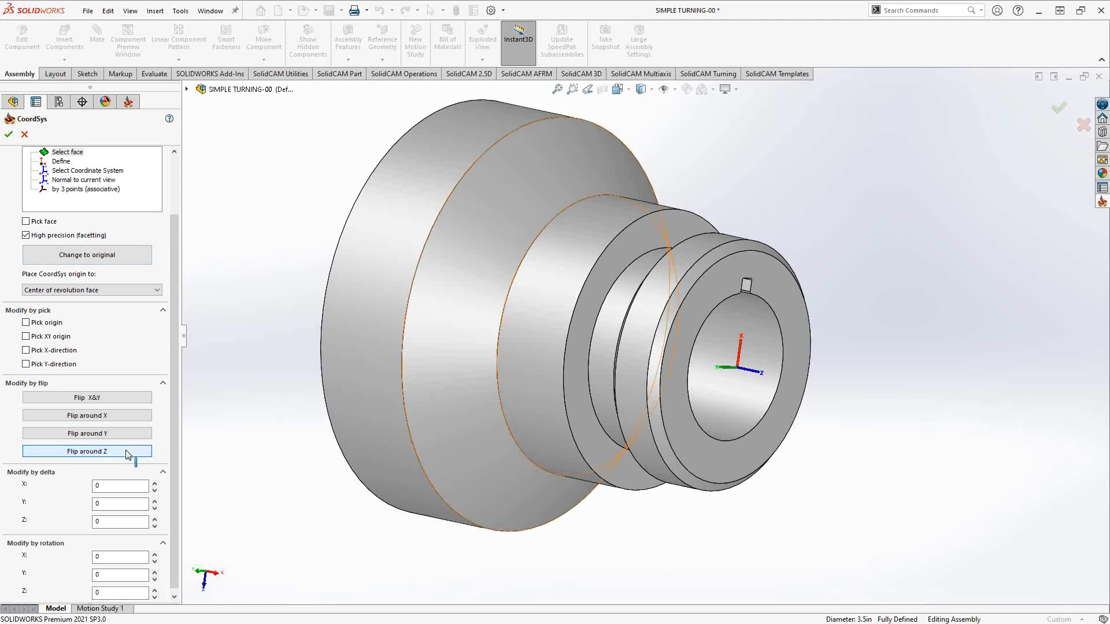
middle_click_drag(576, 432, 549, 427)
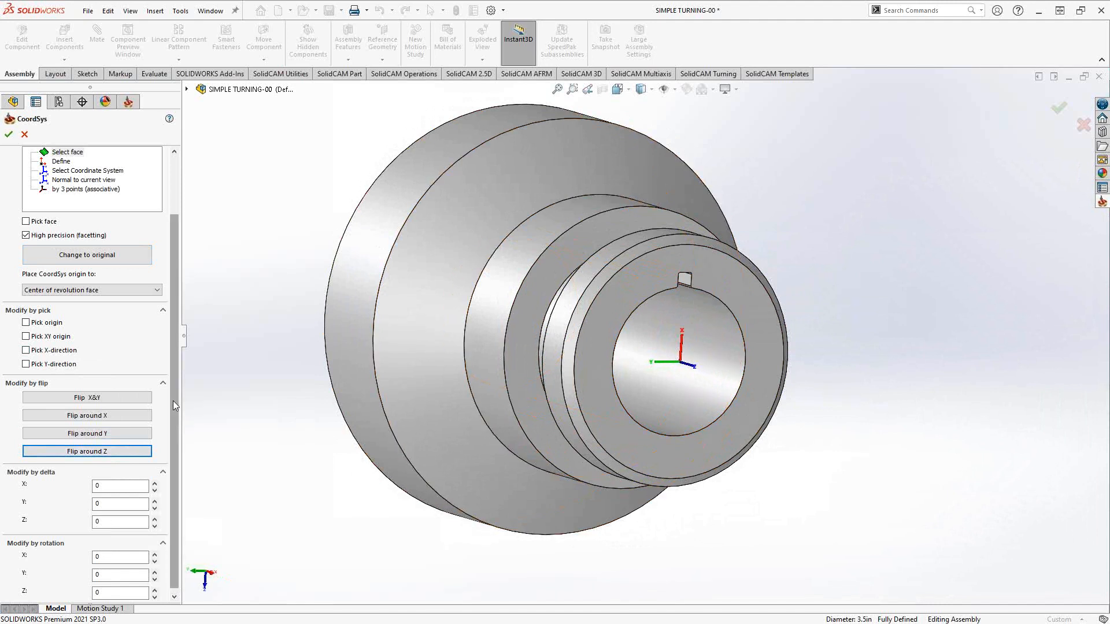
scroll(172, 401, "down", 1)
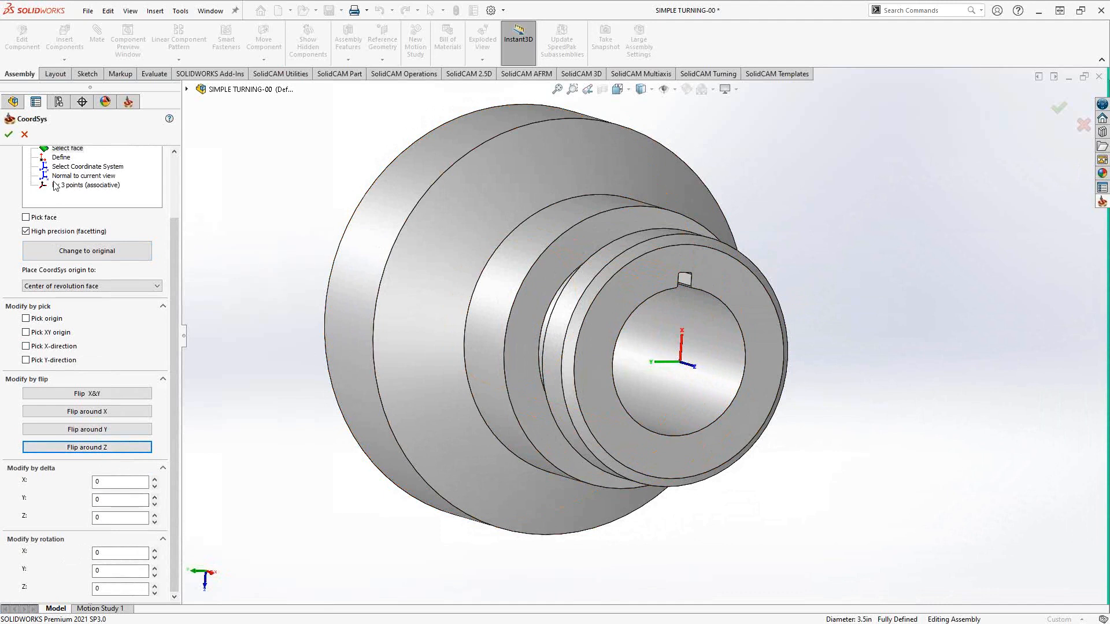
left_click(9, 135)
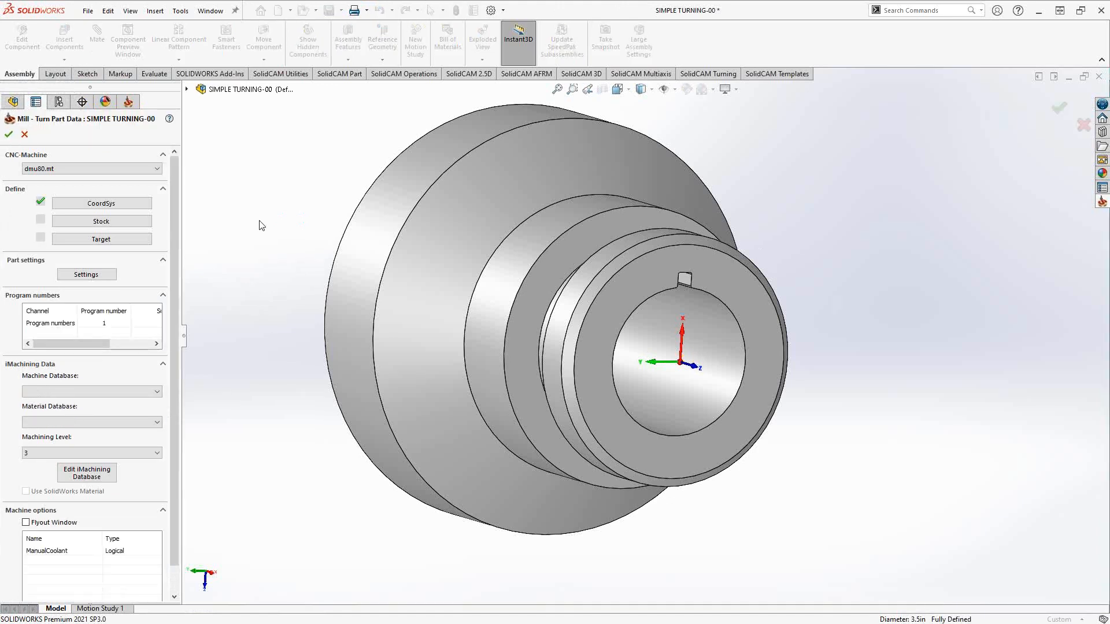
Open the CoordSys Manager and add a coordinate system with Mac CoordSys number 2, defined by selecting a face.
left_click(121, 206)
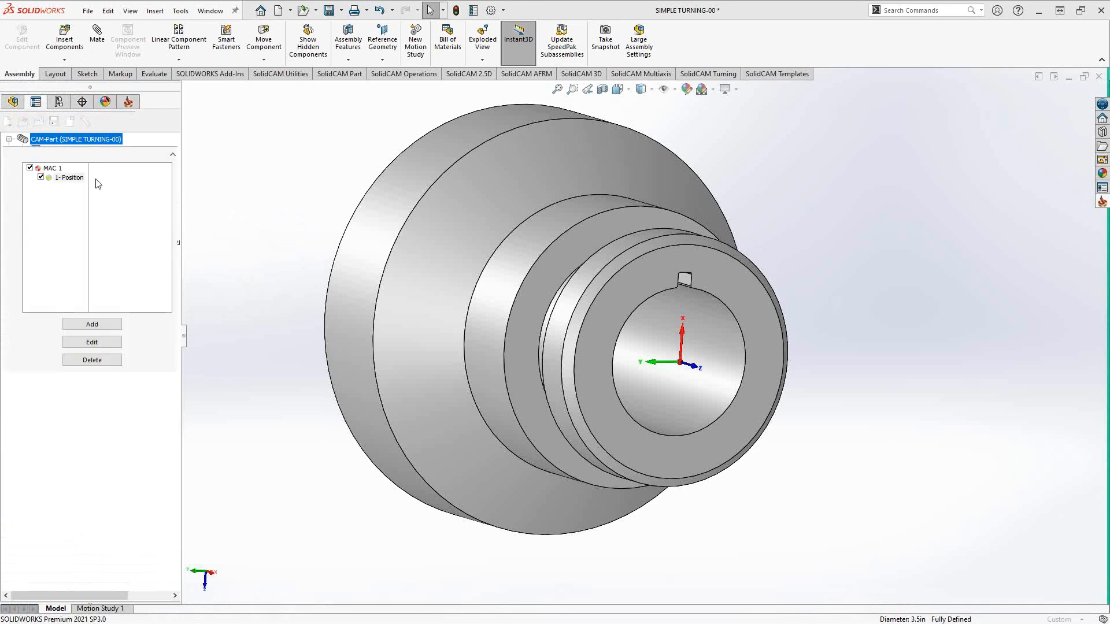
middle_click_drag(442, 273, 803, 328)
scroll(483, 286, "up", 4)
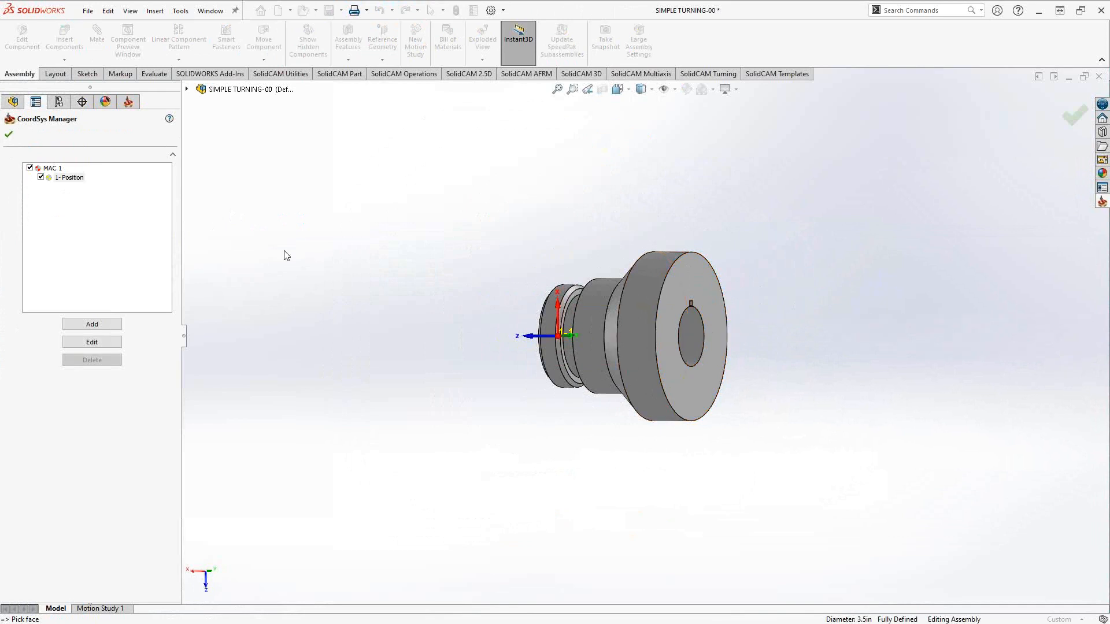
left_click(92, 324)
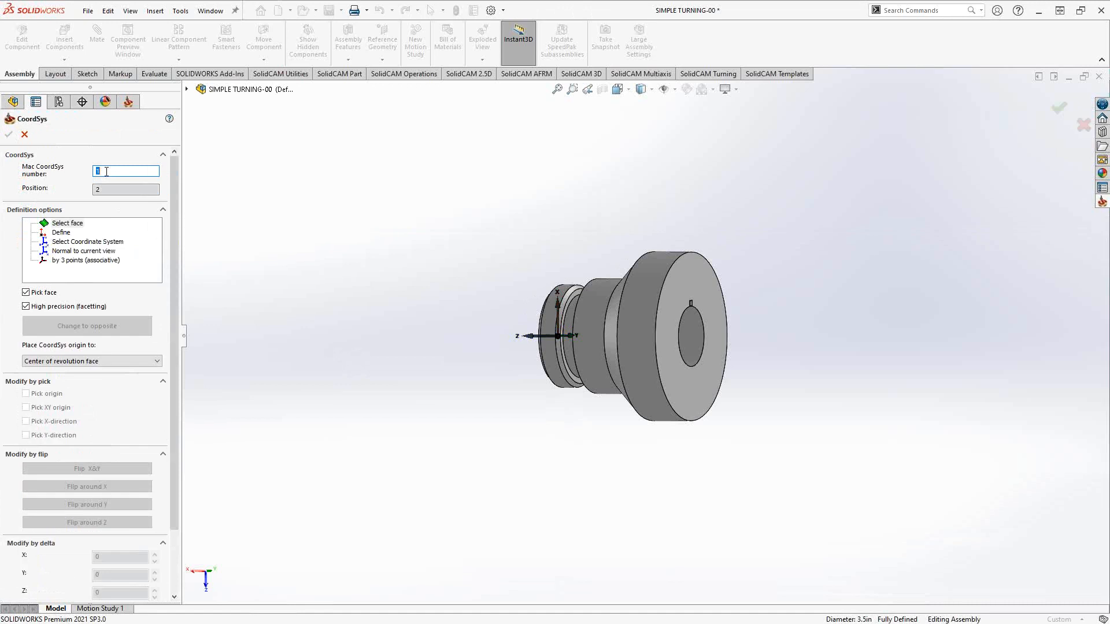
double_click(127, 191)
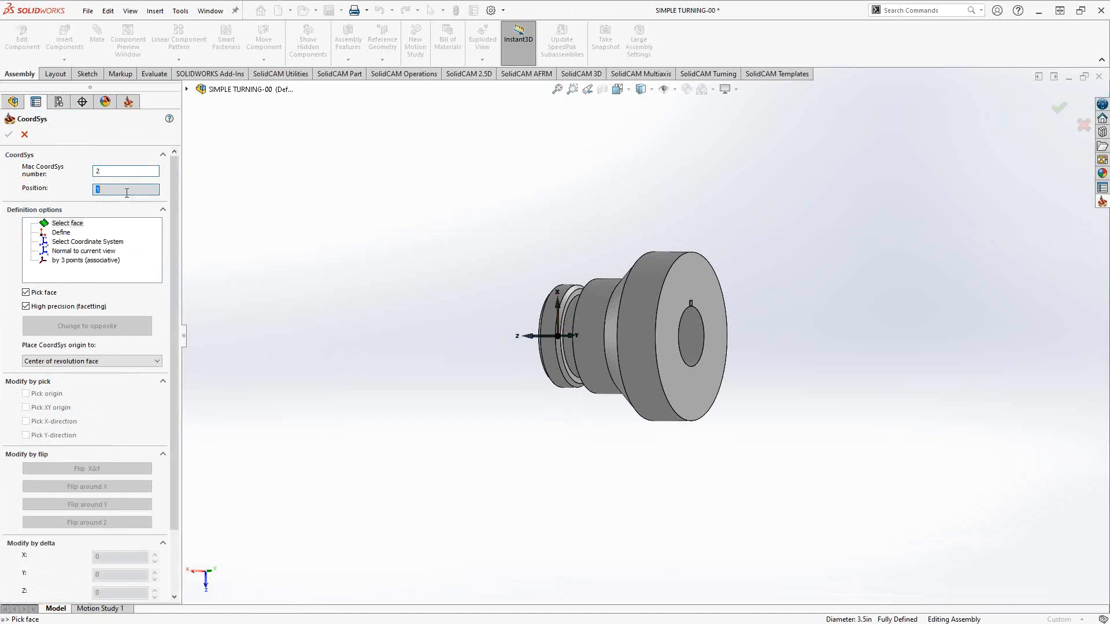
left_click(78, 223)
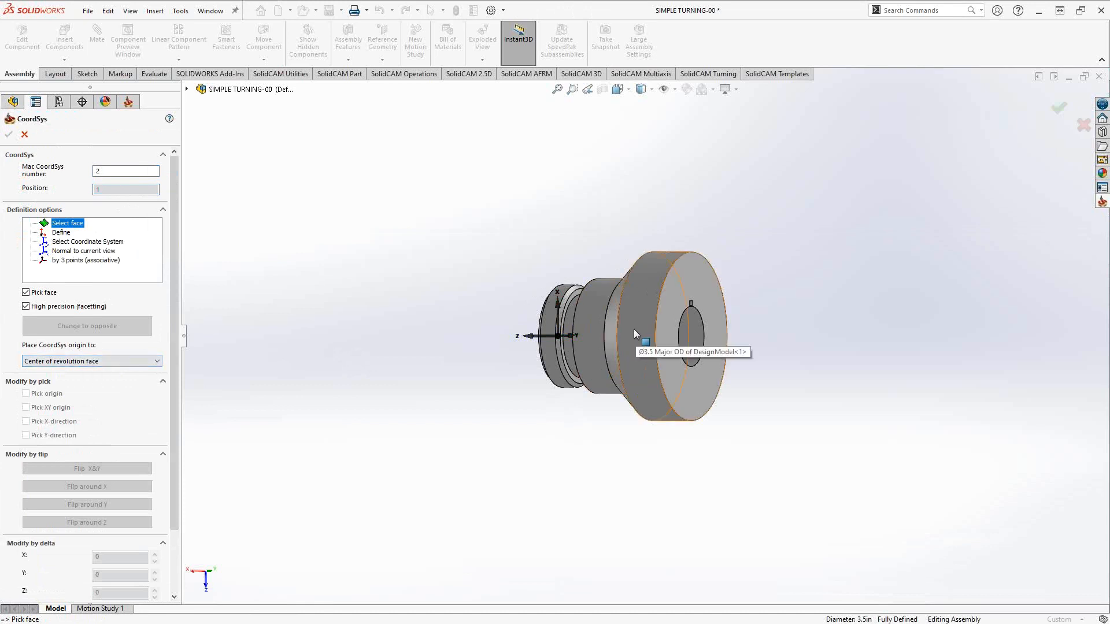
Pick the 2.375 in cylindrical face, flip the coordinate system around Z so X points toward the keyway, and accept it.
left_click(586, 319)
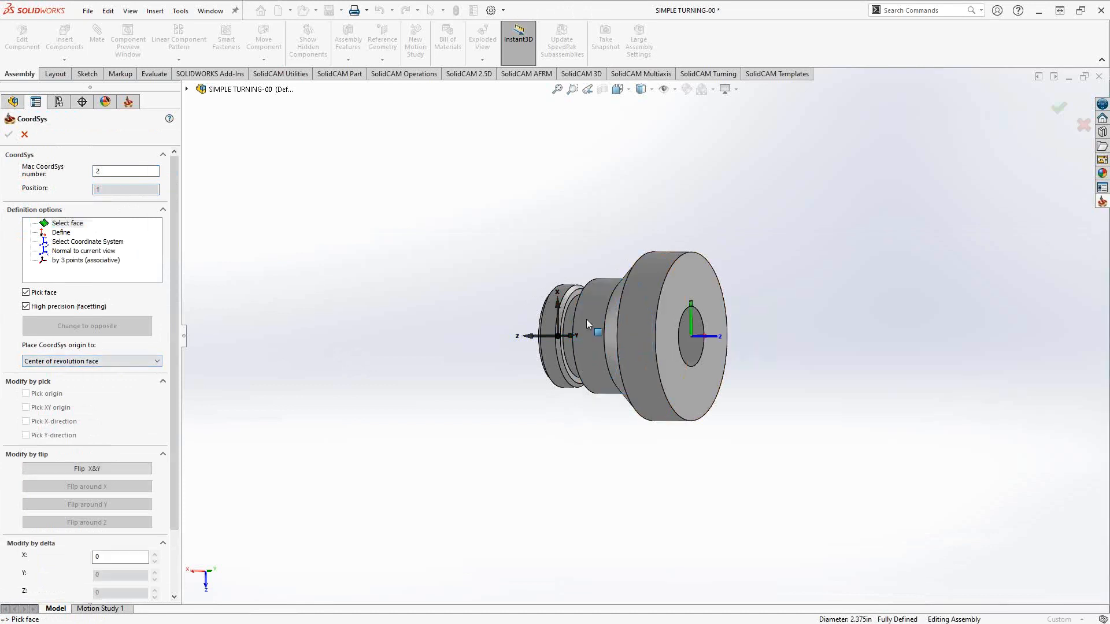
middle_click_drag(581, 339, 584, 382)
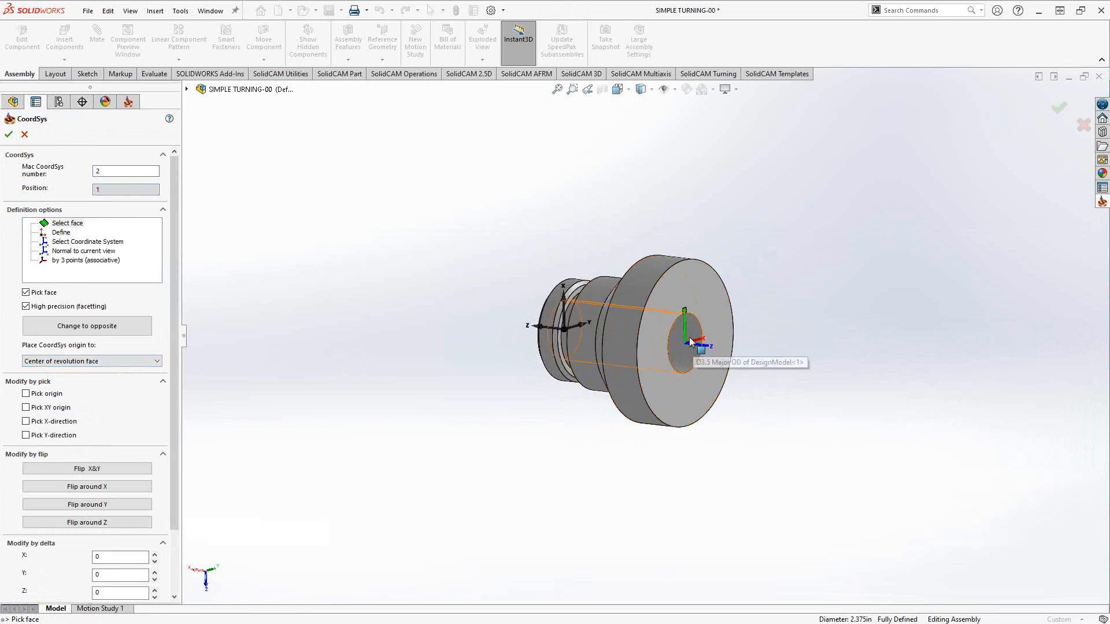
left_click(104, 523)
middle_click_drag(599, 358, 645, 310)
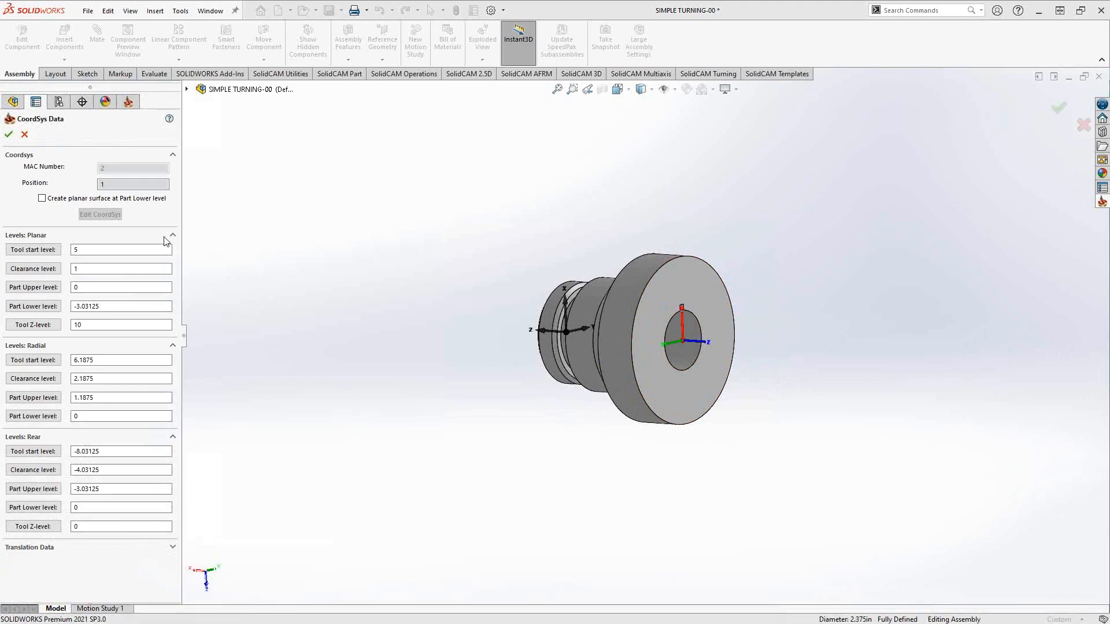
left_click(9, 135)
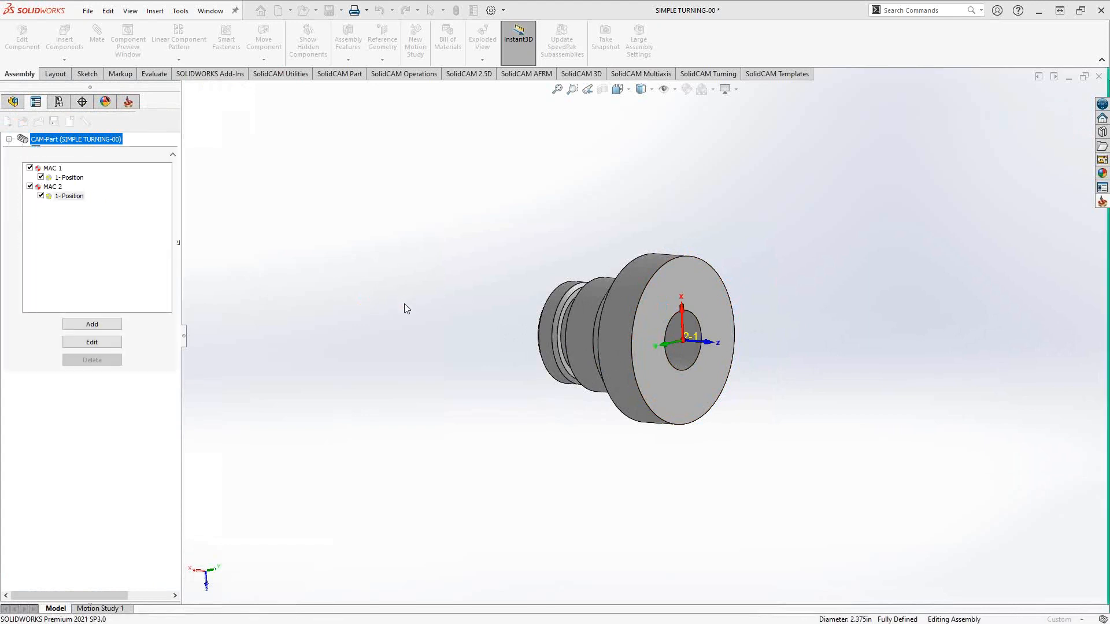
left_click(9, 136)
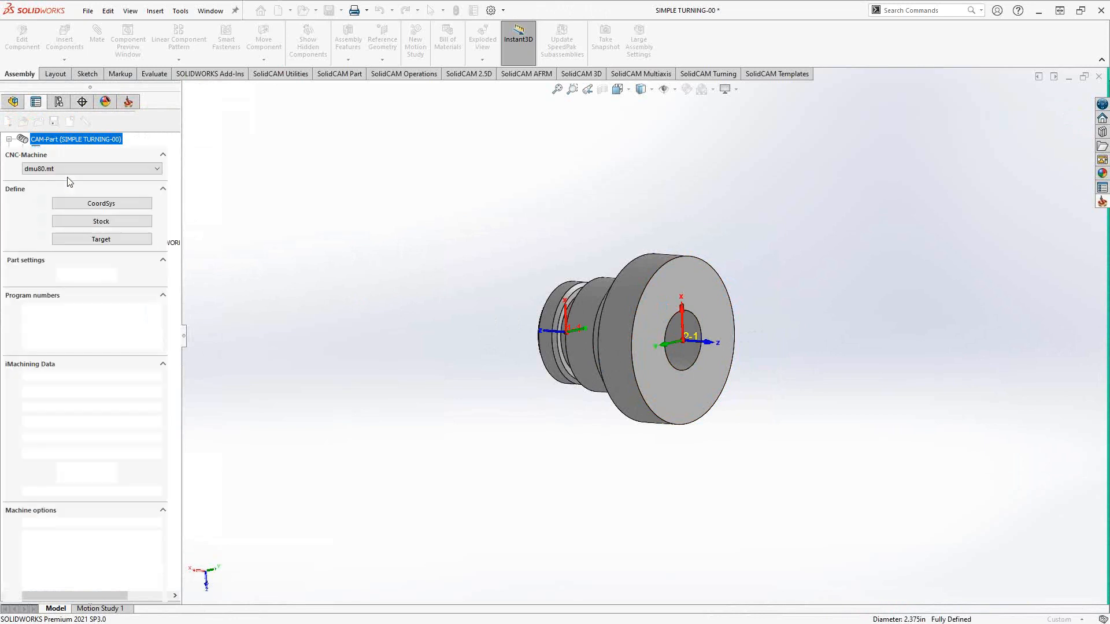
Start the stock definition for the CAM-Part.
left_click(101, 223)
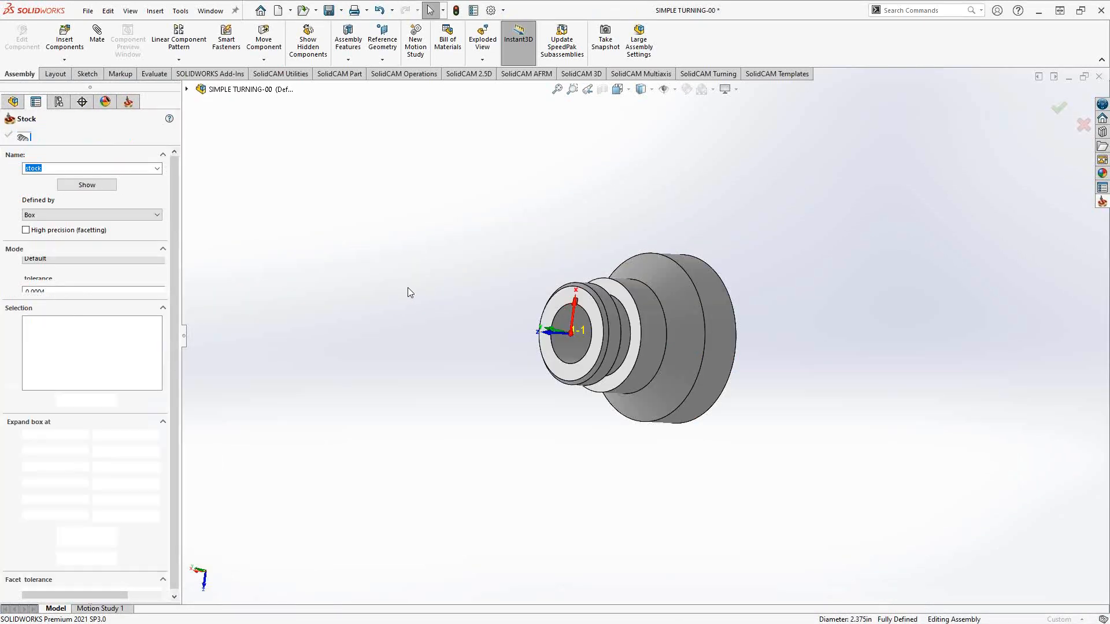
middle_click_drag(407, 287, 526, 327)
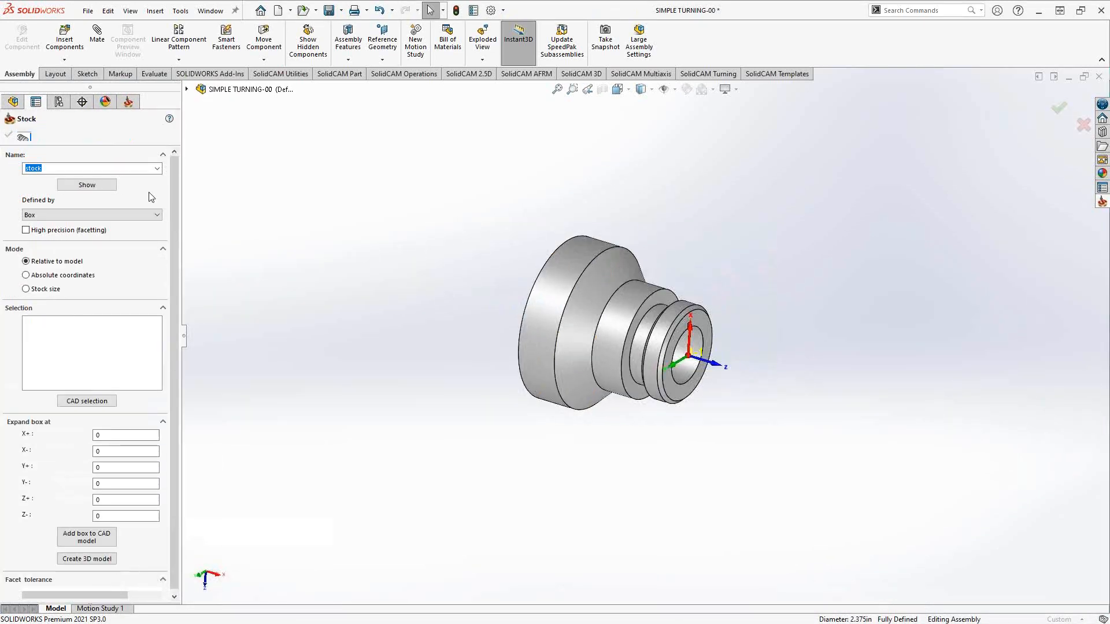
Try defining the stock by an extruded boundary, and by a boundary revolved around Z.
left_click(55, 215)
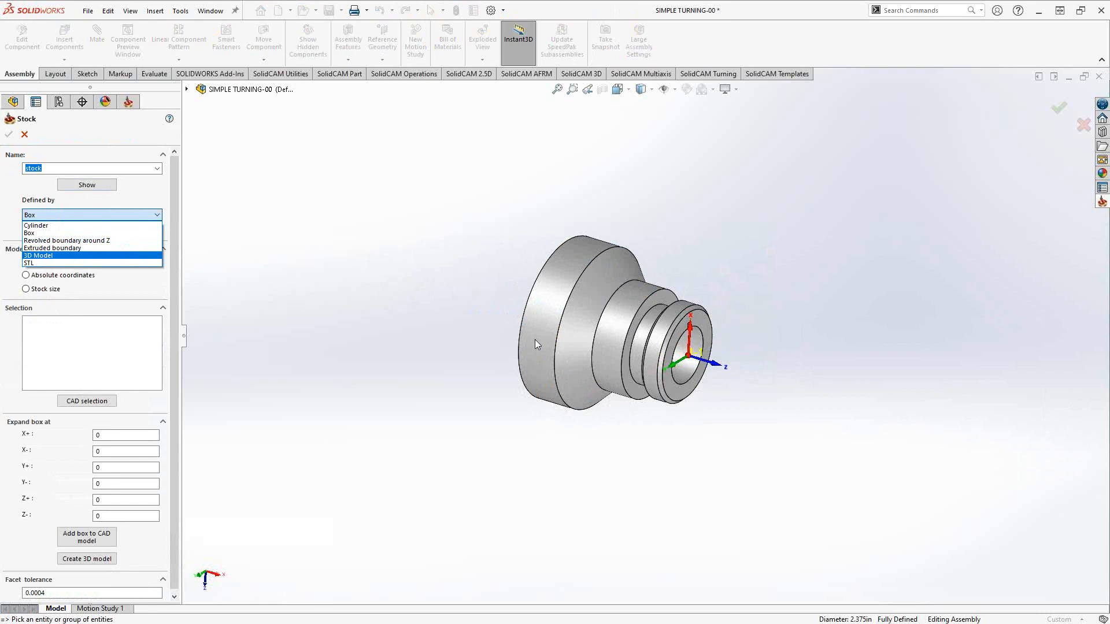
left_click(74, 248)
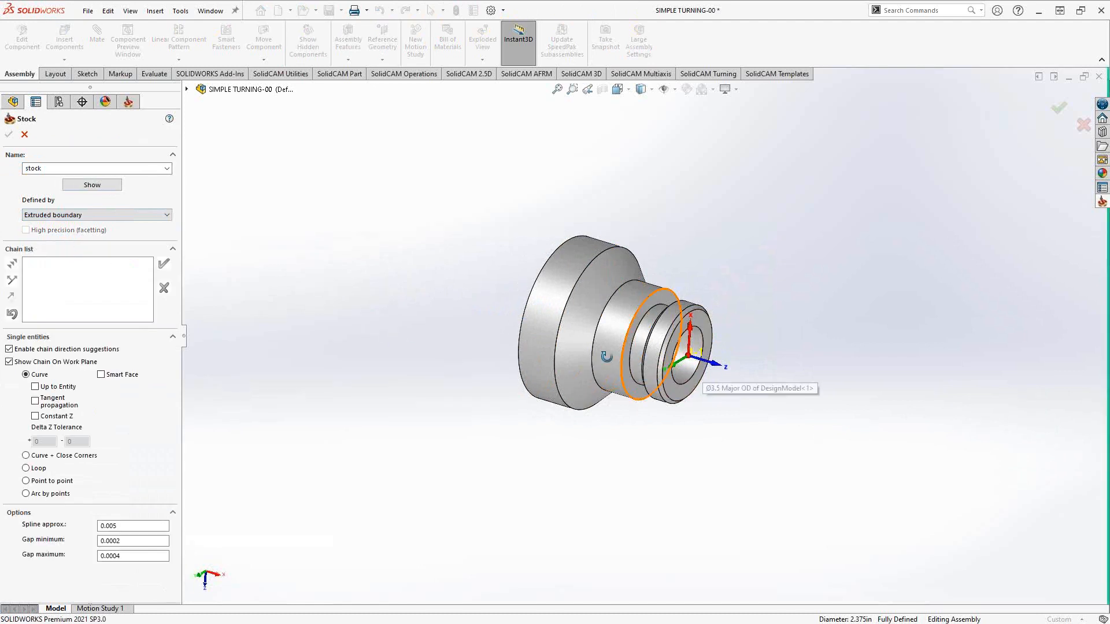
middle_click_drag(627, 386, 545, 341)
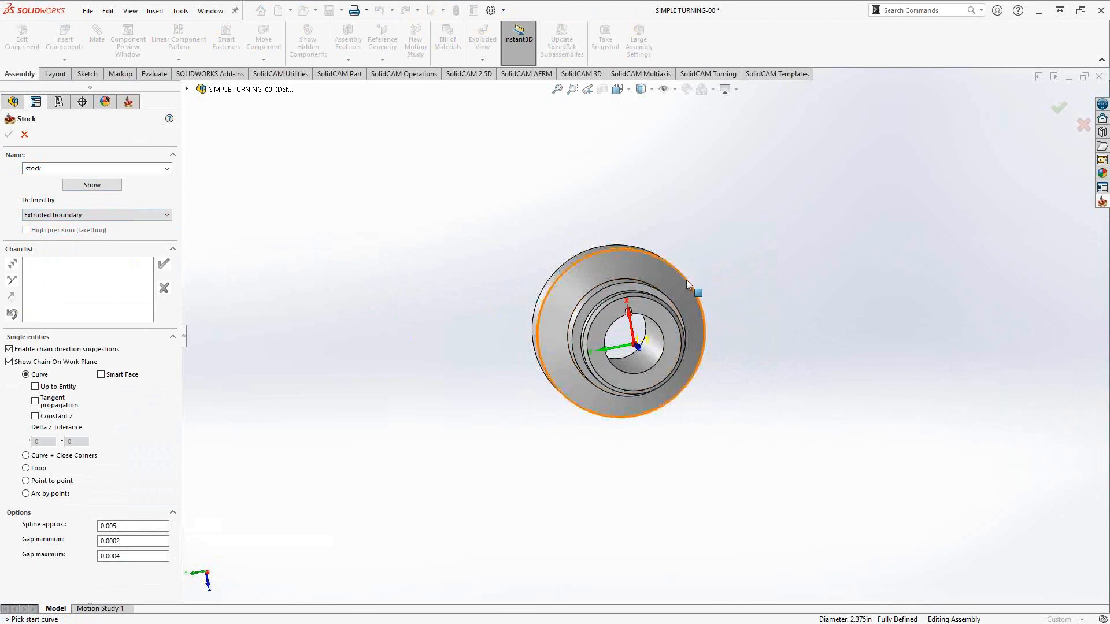
middle_click_drag(628, 244, 677, 306)
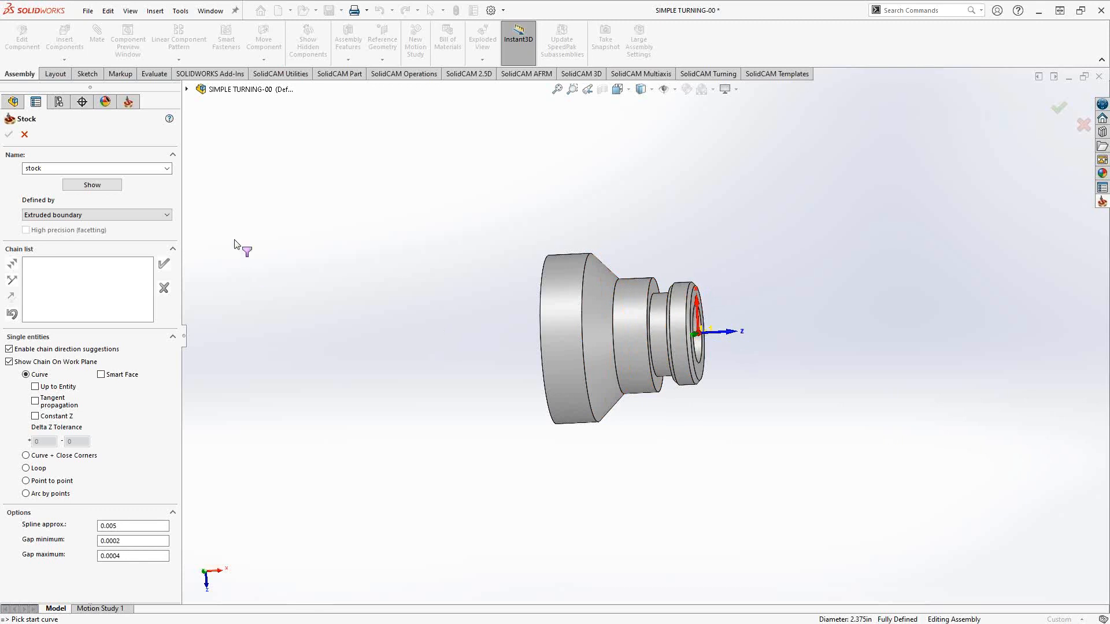
left_click(149, 215)
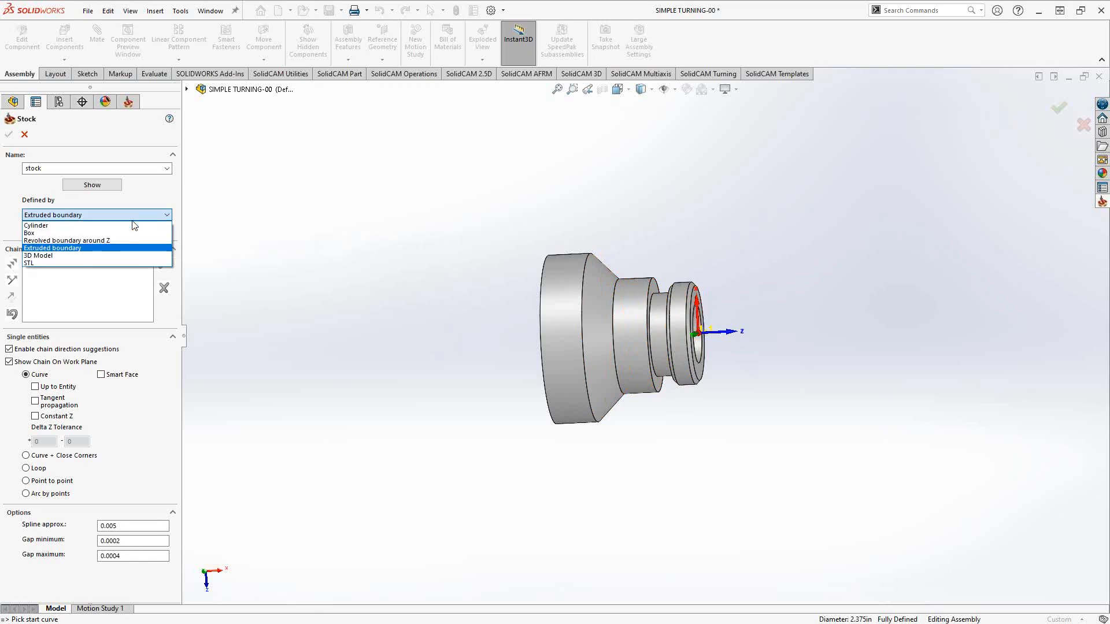
left_click(102, 241)
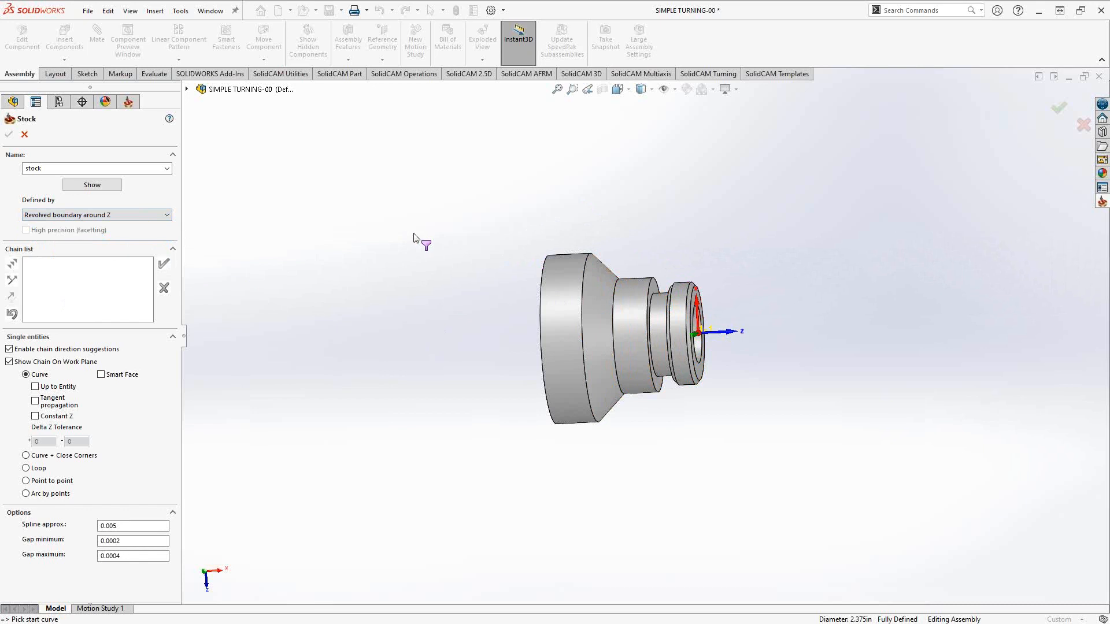
Try defining the stock as a box relative to the model, selecting the part's solid.
left_click(74, 217)
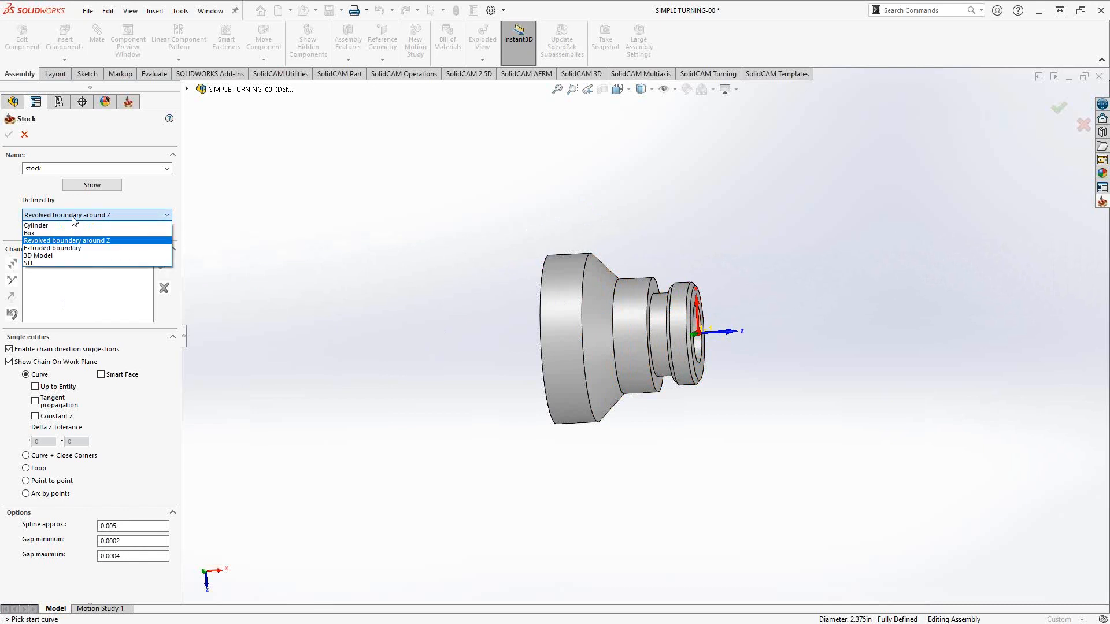
left_click(50, 233)
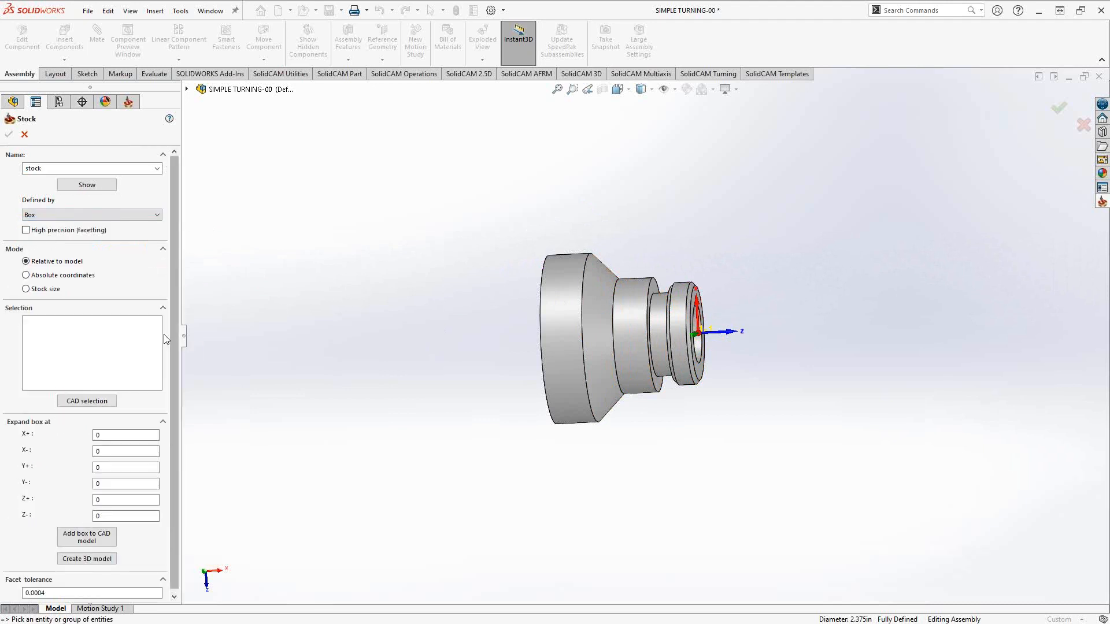
left_click(560, 345)
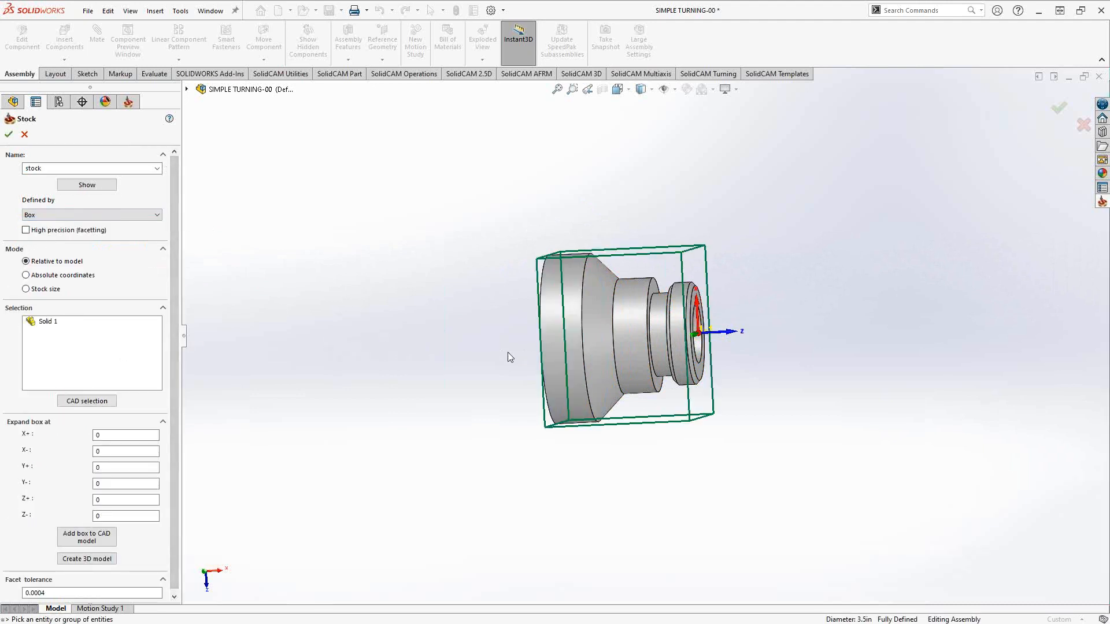
mouse_move(507, 352)
middle_mouse_down()
mouse_move(502, 334)
mouse_move(432, 329)
mouse_move(508, 358)
middle_mouse_up()
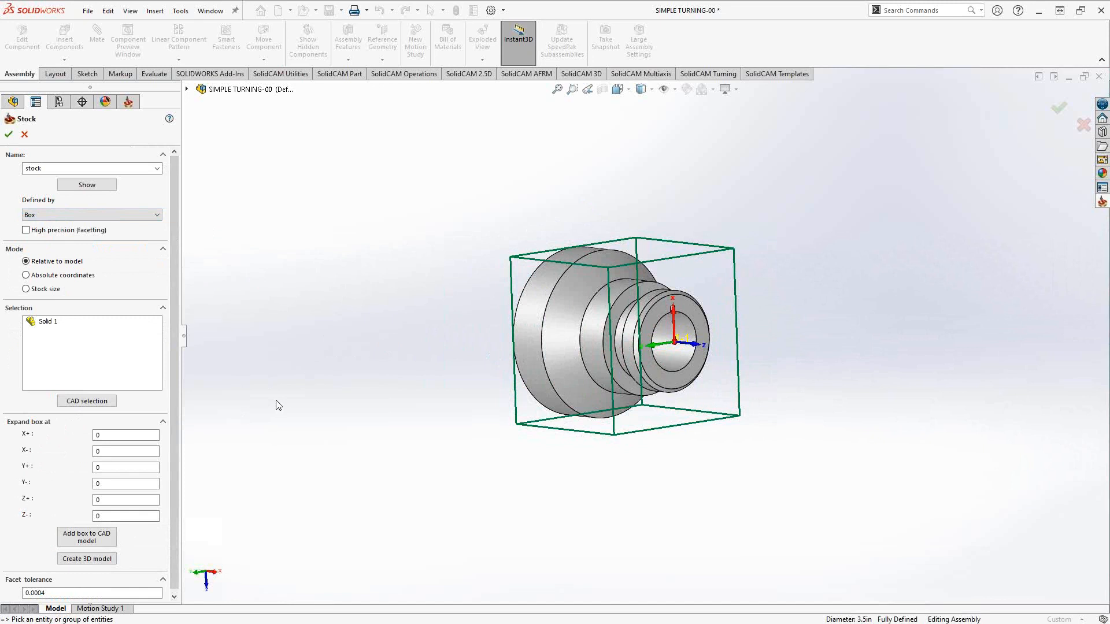
Define the stock as a cylinder relative to the model and select the part's solid.
left_click(130, 214)
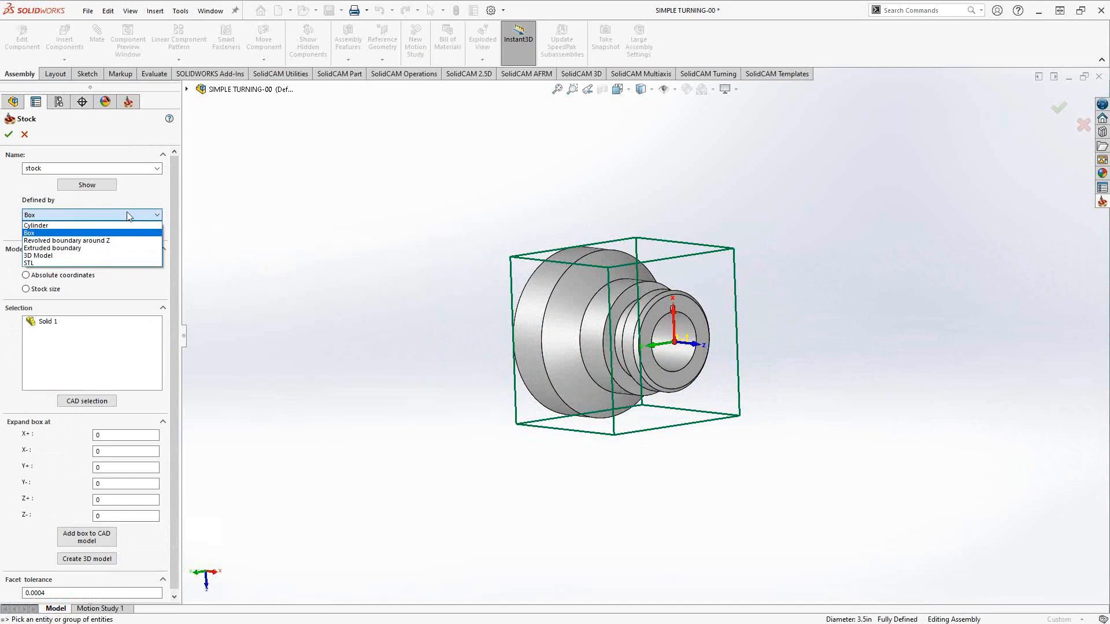
left_click(36, 225)
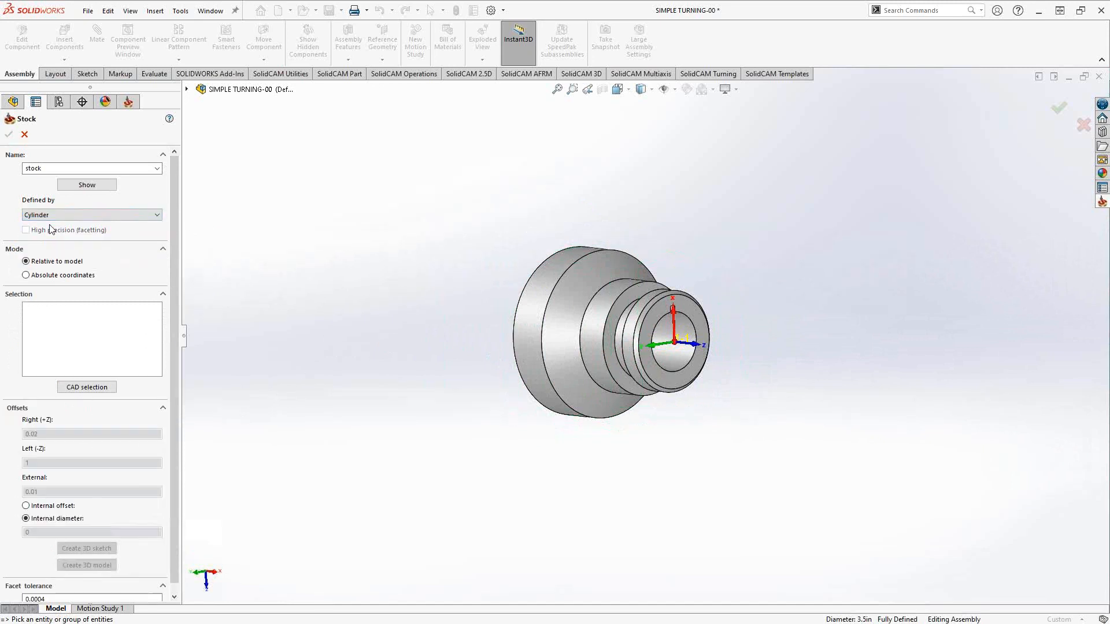
left_click(507, 330)
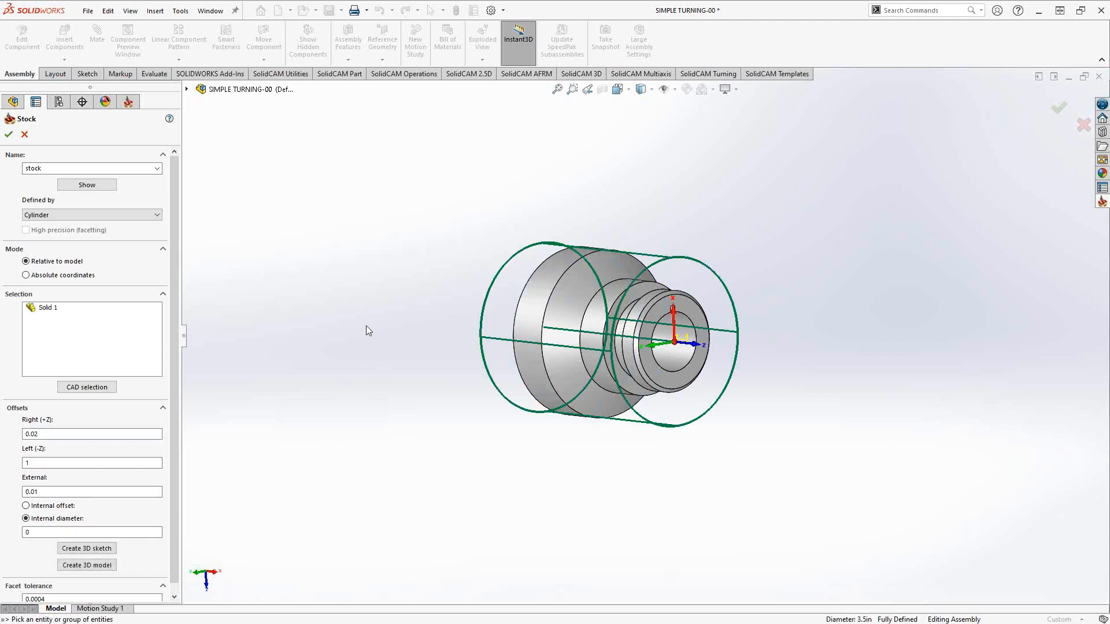
middle_click_drag(411, 339, 441, 367)
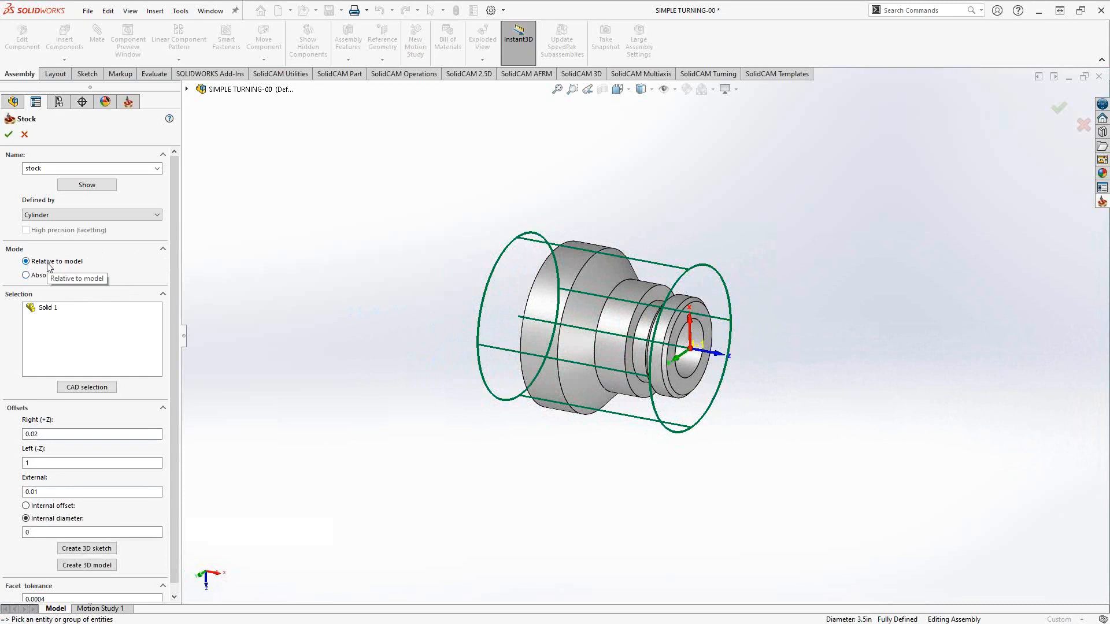
Examine the cylinder stock's right, left and external offsets against the model in a side view.
left_click(35, 435)
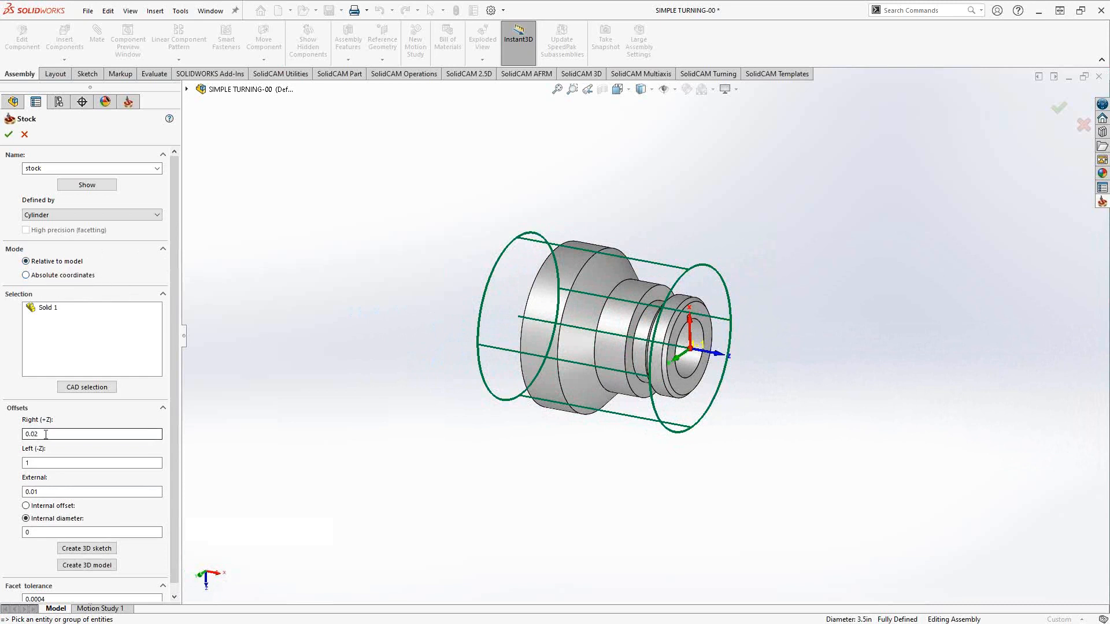
left_click_drag(45, 434, 17, 441)
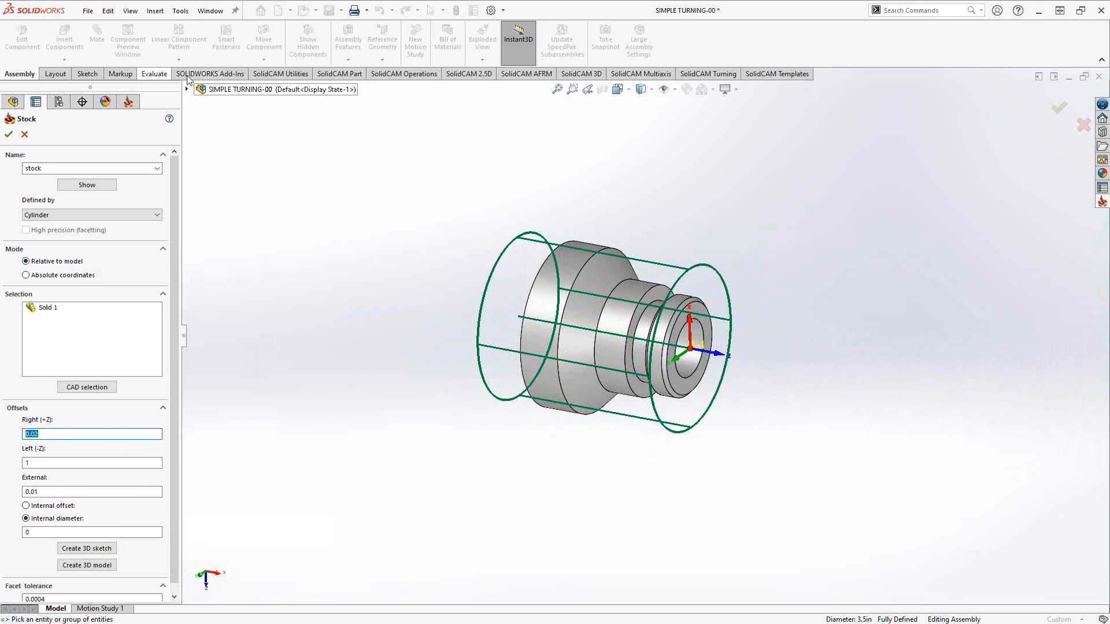
left_click(267, 77)
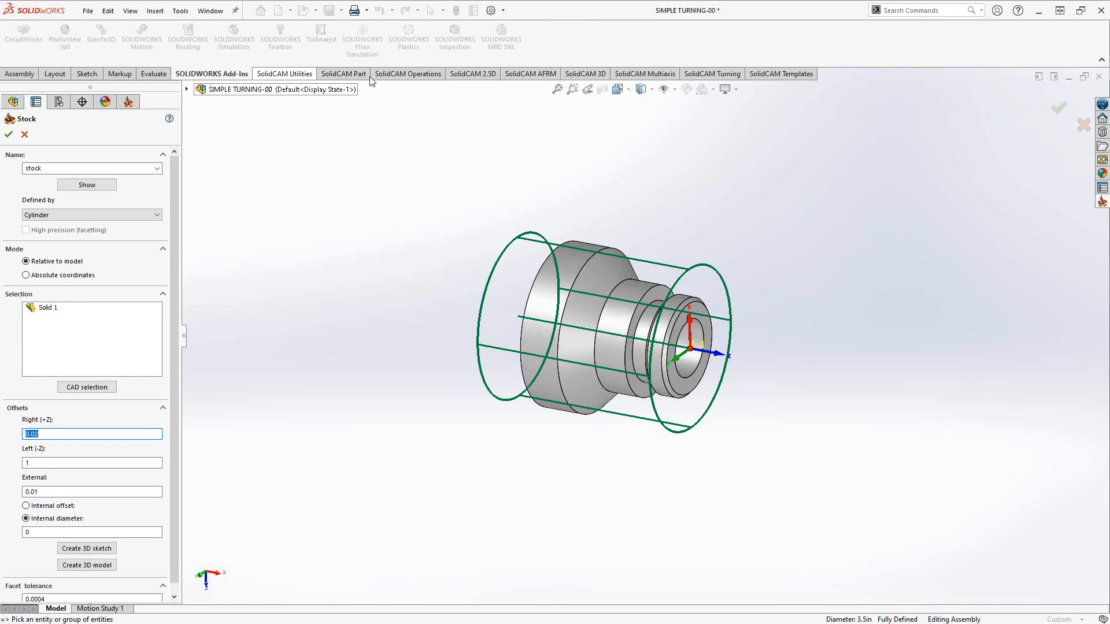
left_click(341, 74)
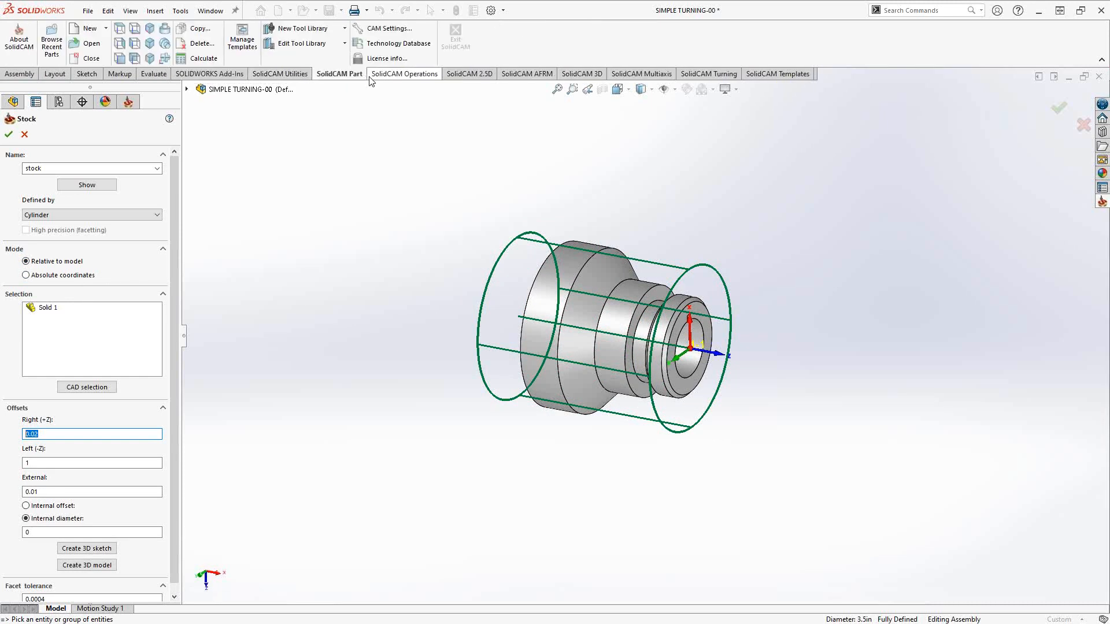
left_click(164, 59)
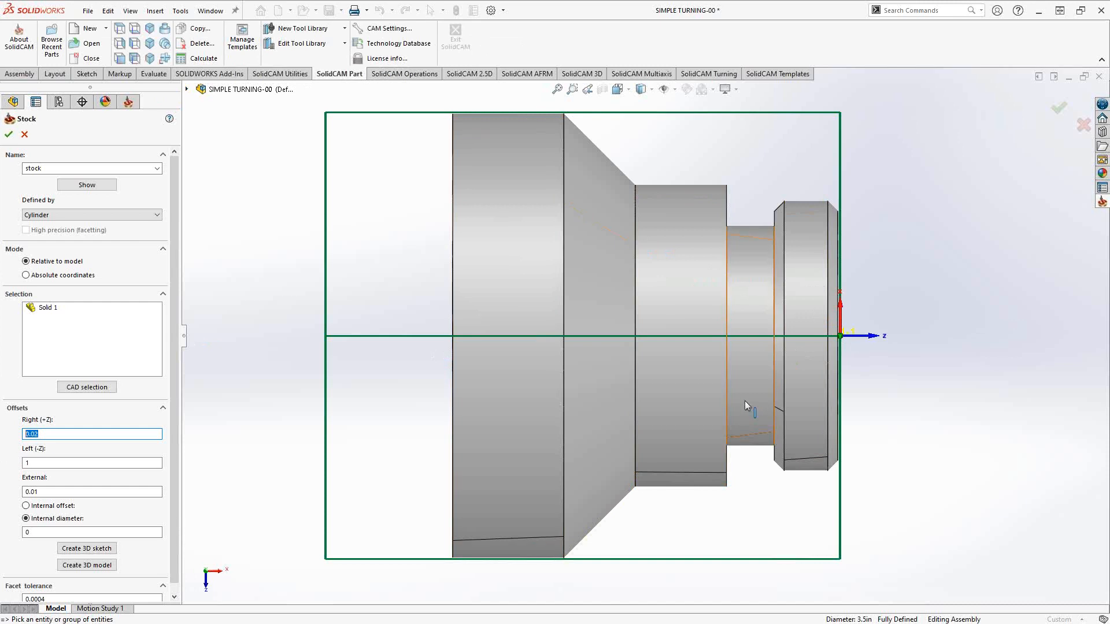
scroll(817, 352, "down", 5)
scroll(786, 338, "up", 5)
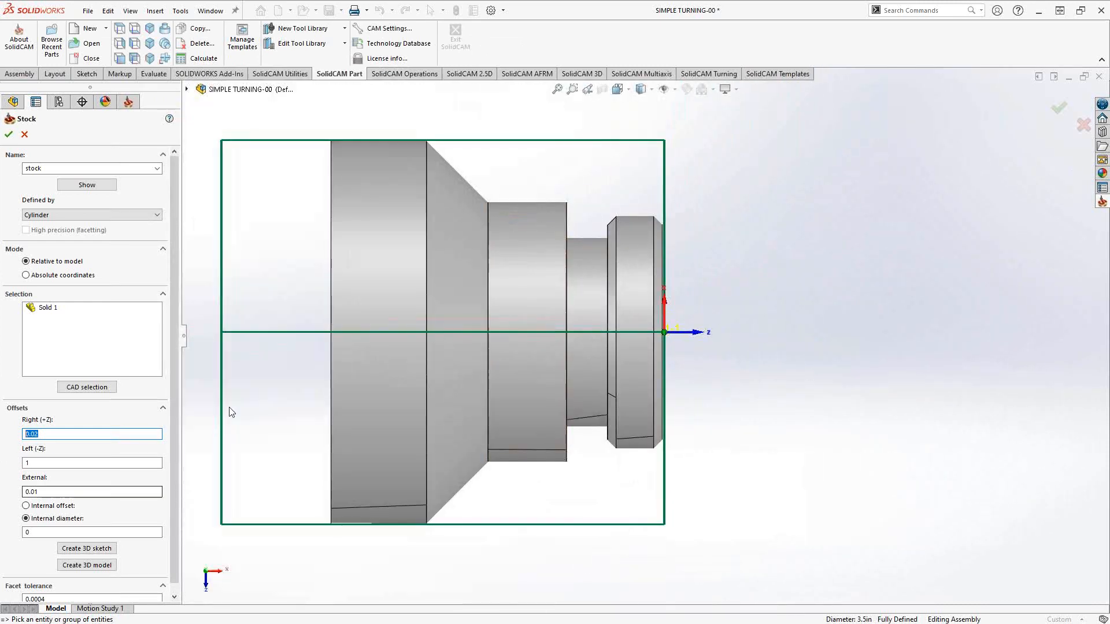
key("Tab")
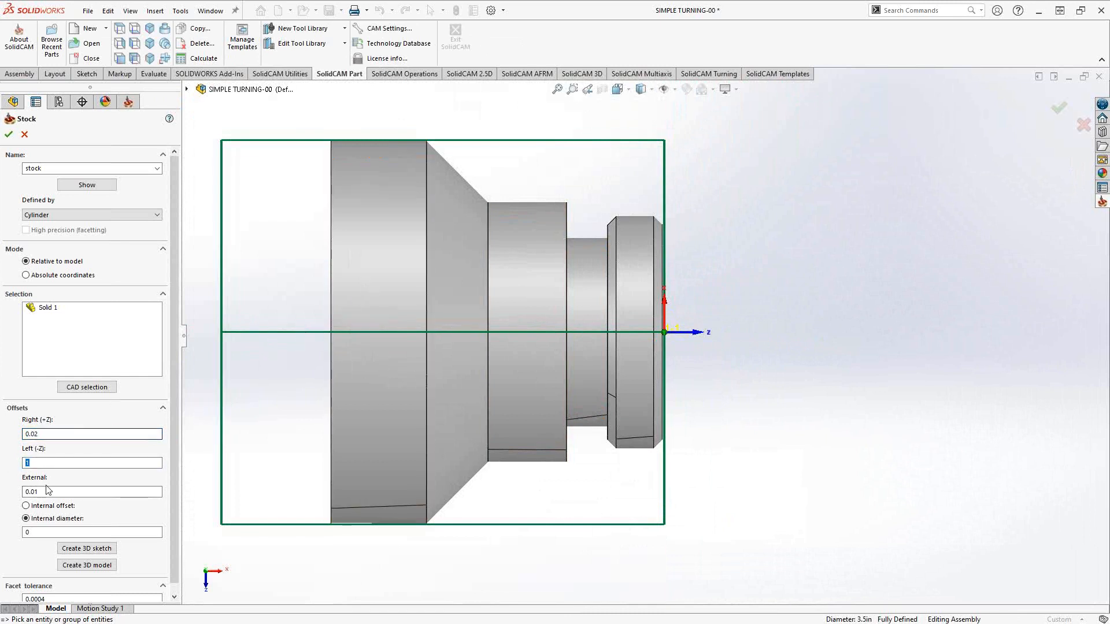
key("Tab")
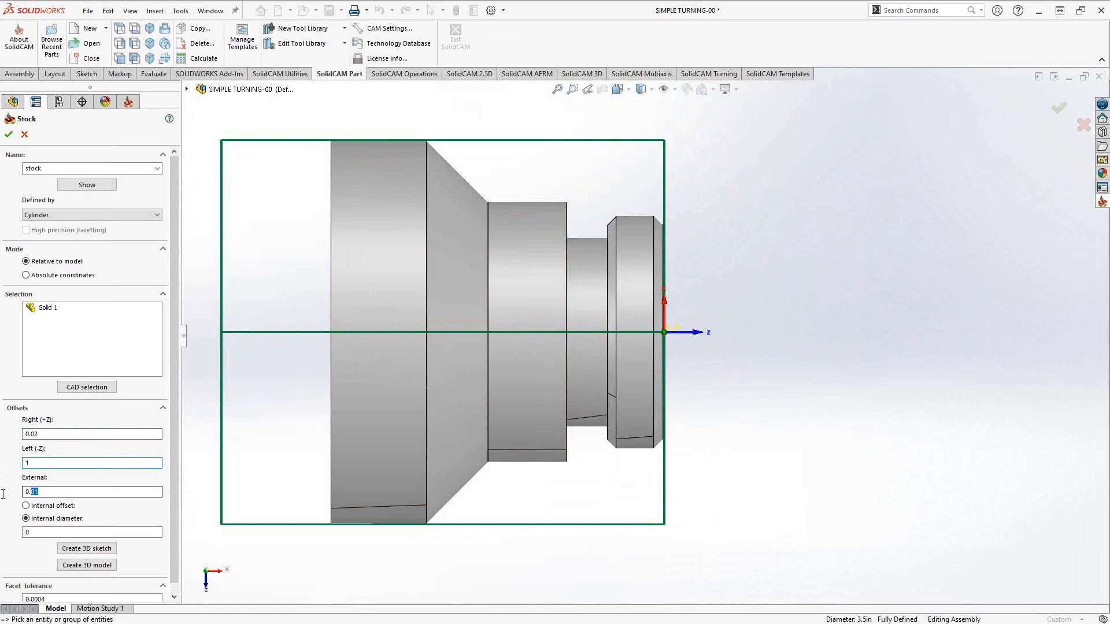
scroll(396, 119, "down", 5)
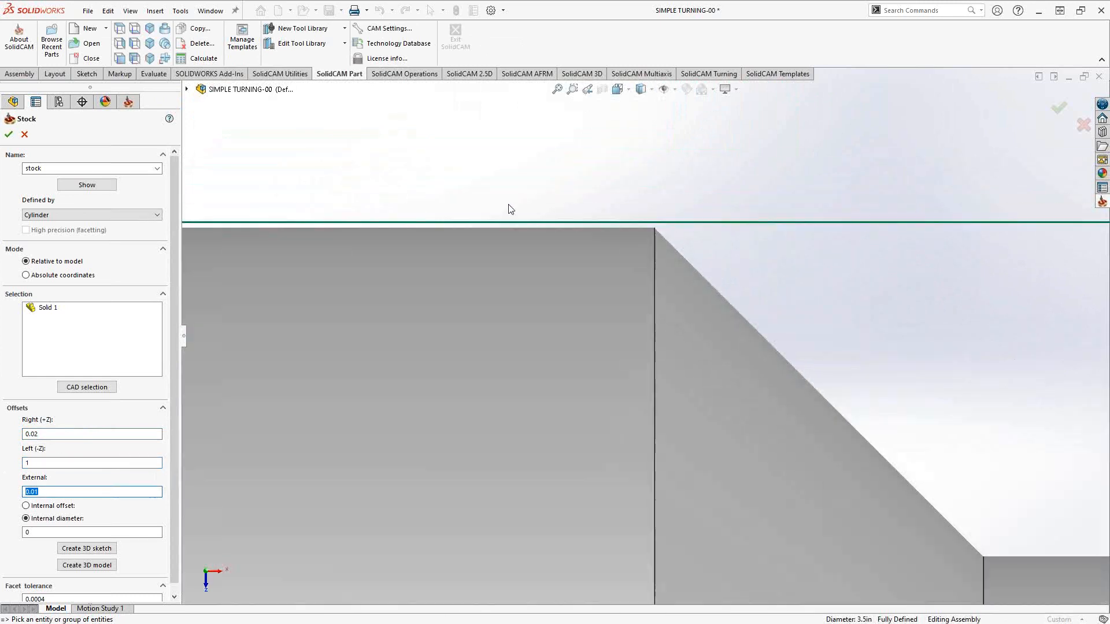
scroll(535, 263, "up", 6)
scroll(745, 506, "down", 3)
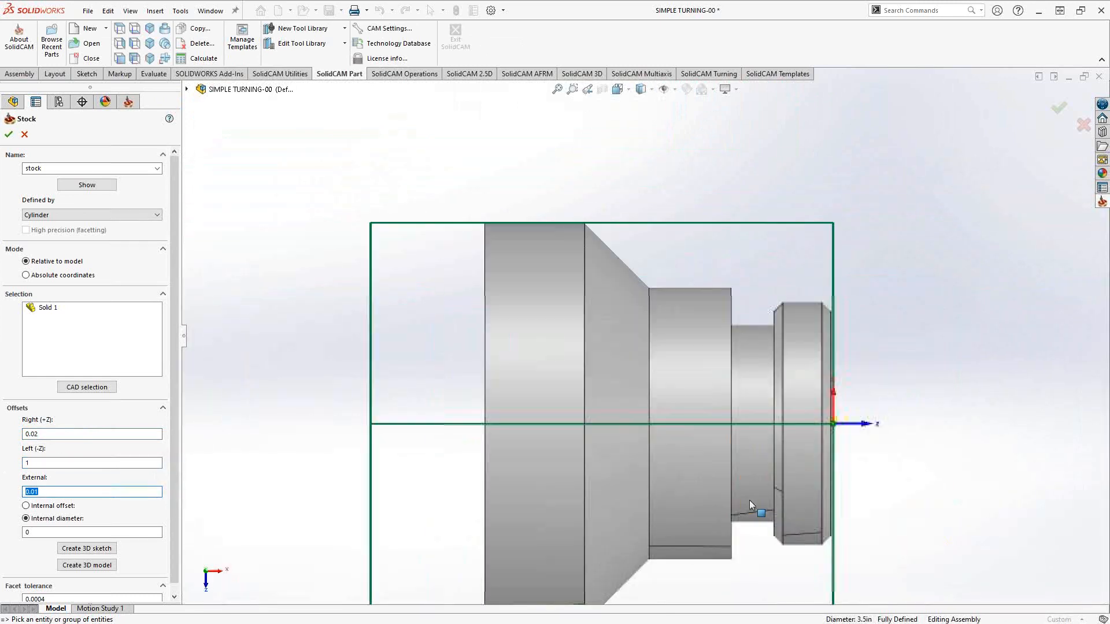
scroll(743, 517, "up", 1)
middle_click_drag(745, 520, 495, 470)
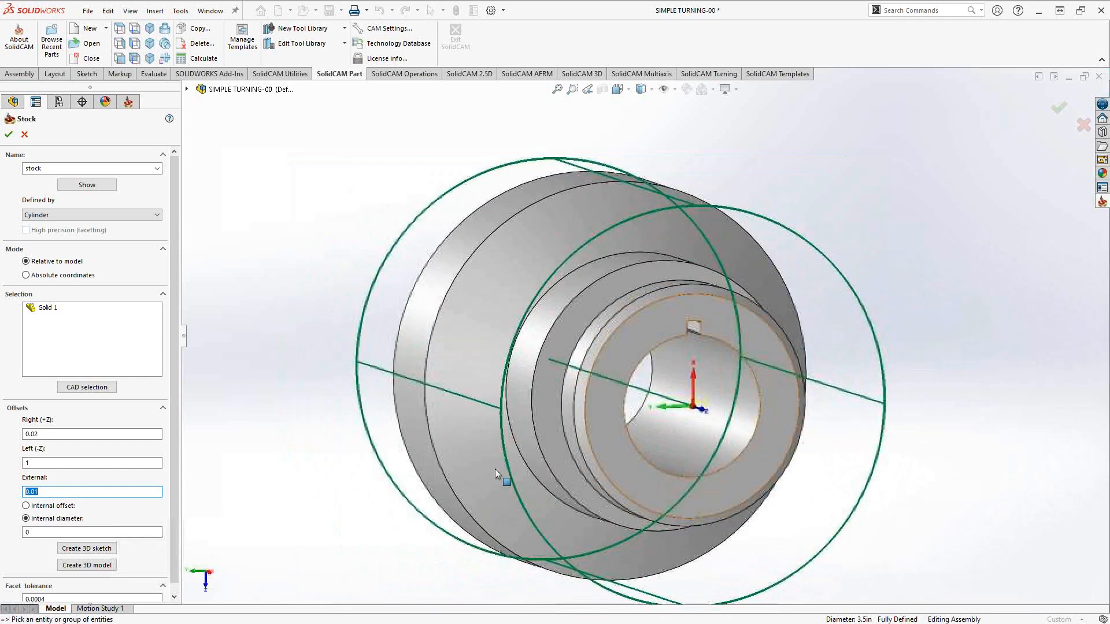
Switch the cylinder stock's bore from internal diameter to internal offset, with a value of 0.04.
left_click(38, 532)
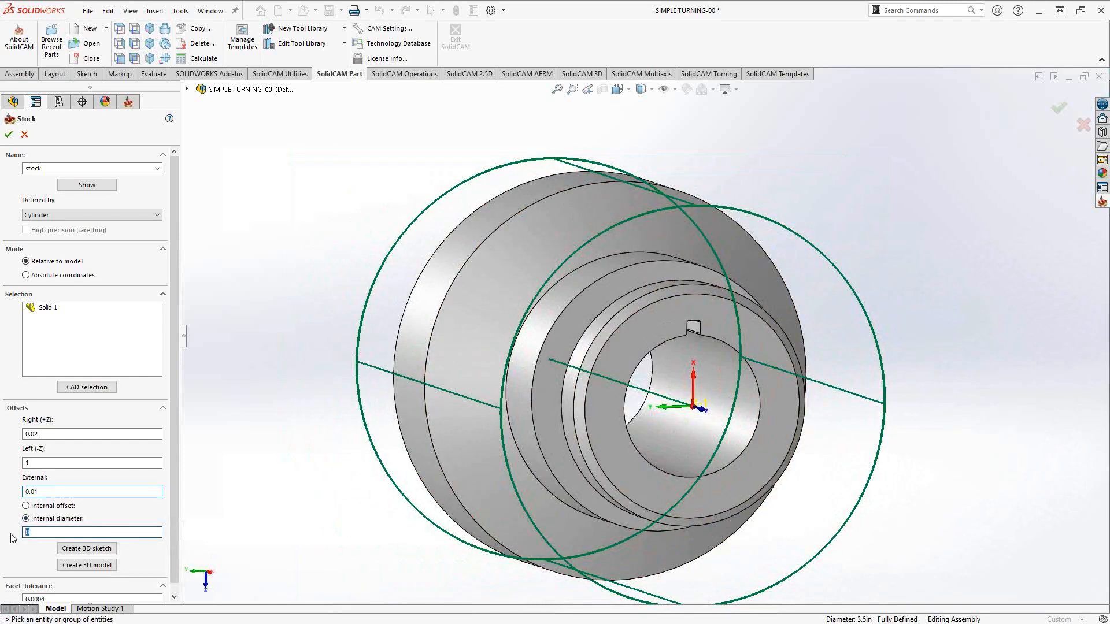
left_click(26, 505)
type("0.04")
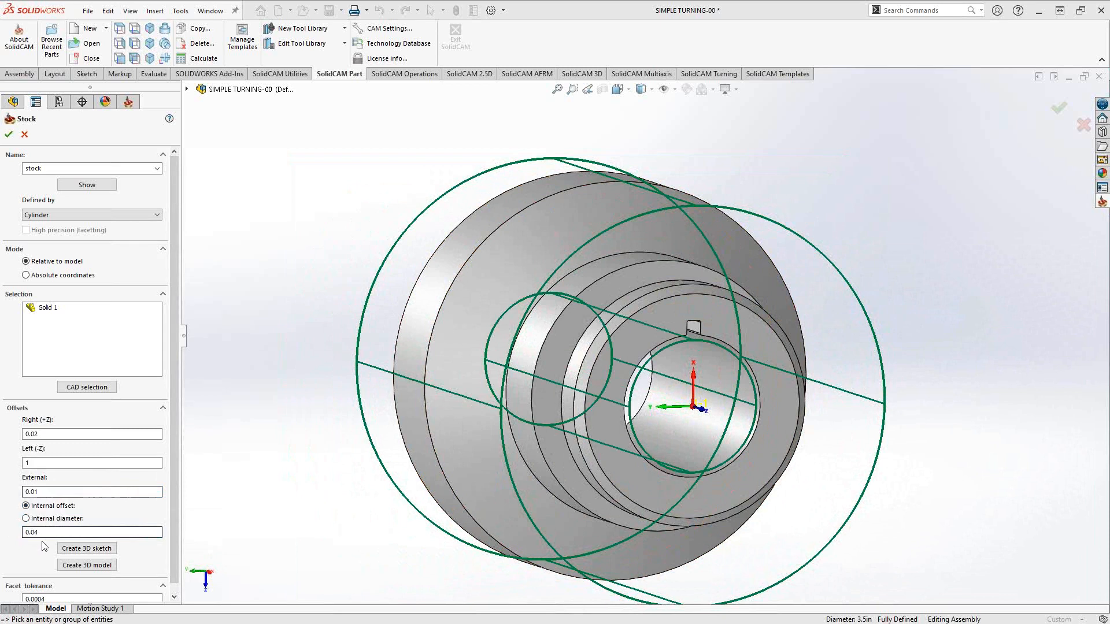
middle_click_drag(705, 373, 757, 396)
Switch the cylinder stock to absolute coordinates, set its external diameter to 4, and check its right end against the coordinate system origin.
left_click(48, 276)
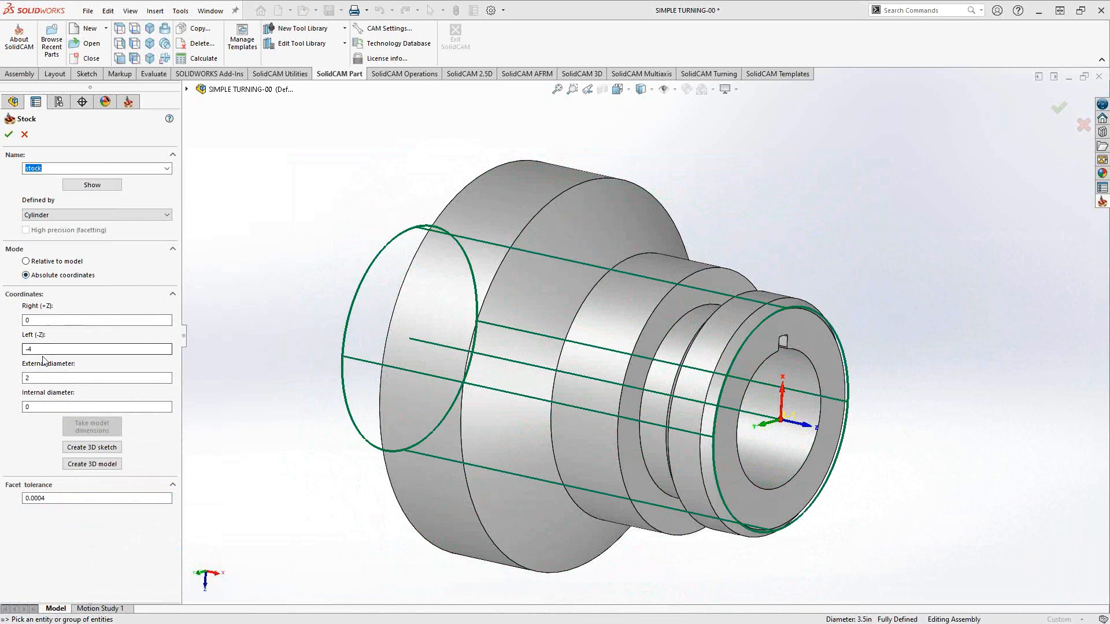
double_click(42, 377)
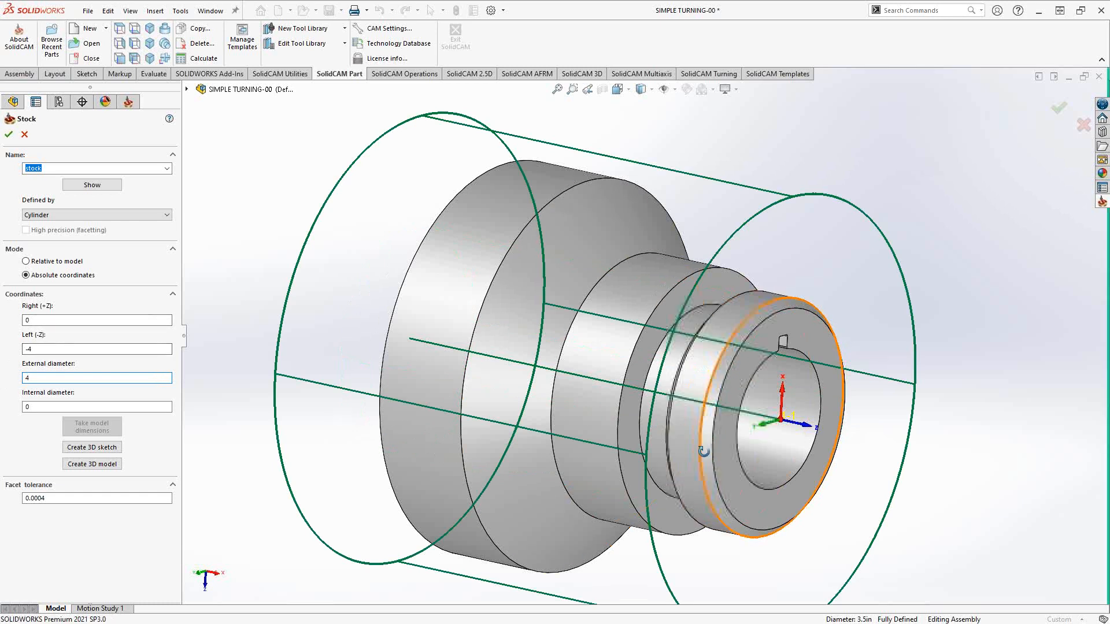
middle_click_drag(704, 451, 753, 437)
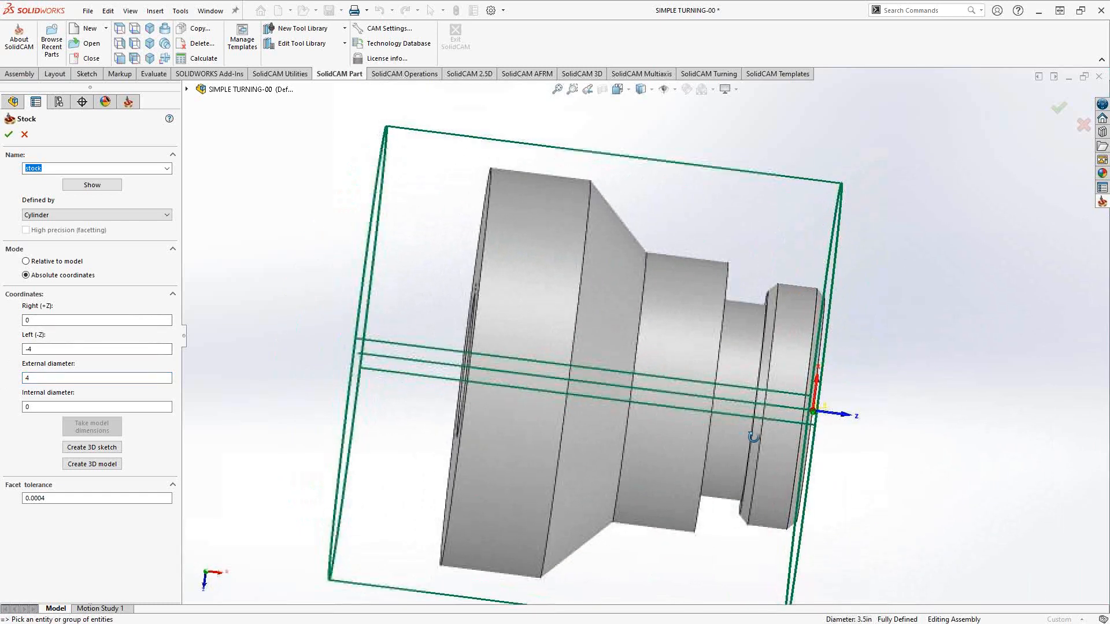
left_click(166, 60)
scroll(848, 346, "down", 6)
scroll(786, 362, "down", 3)
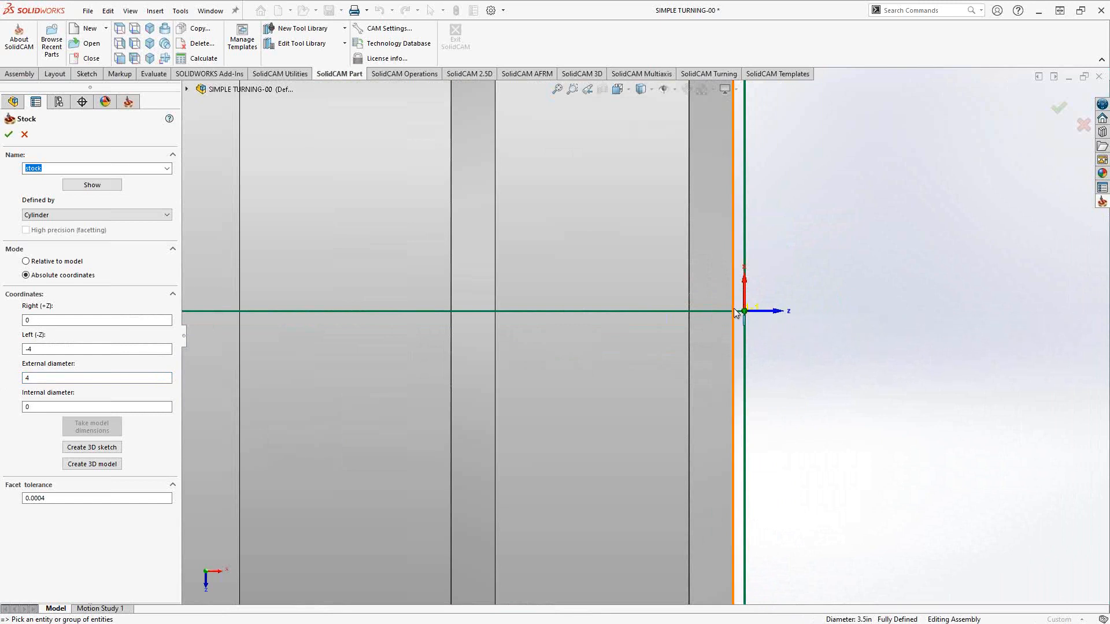
double_click(36, 321)
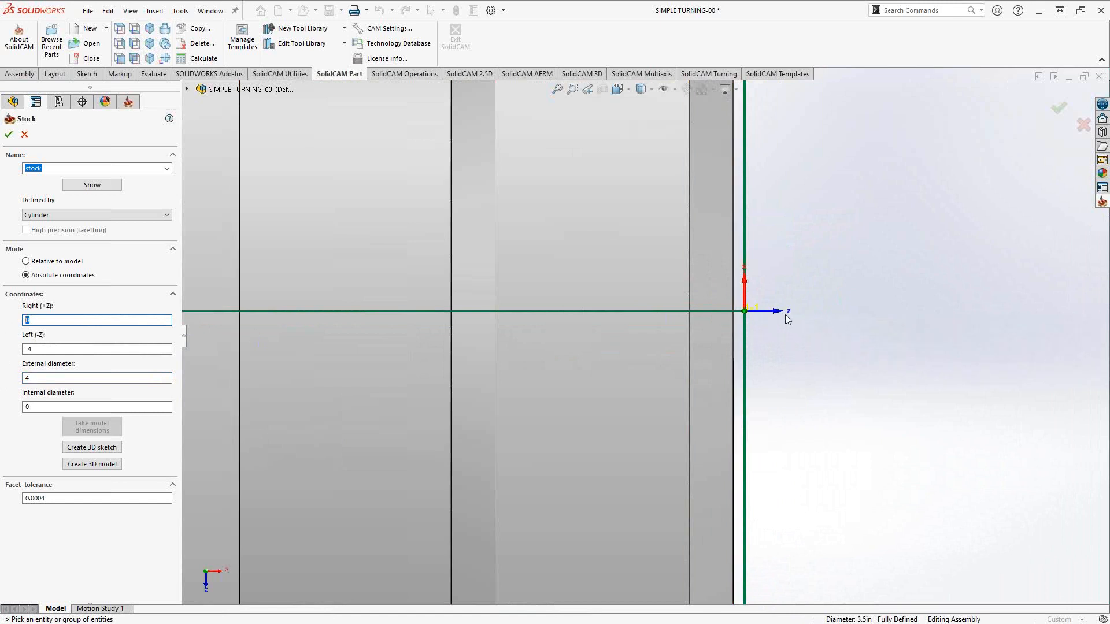
scroll(603, 345, "up", 5)
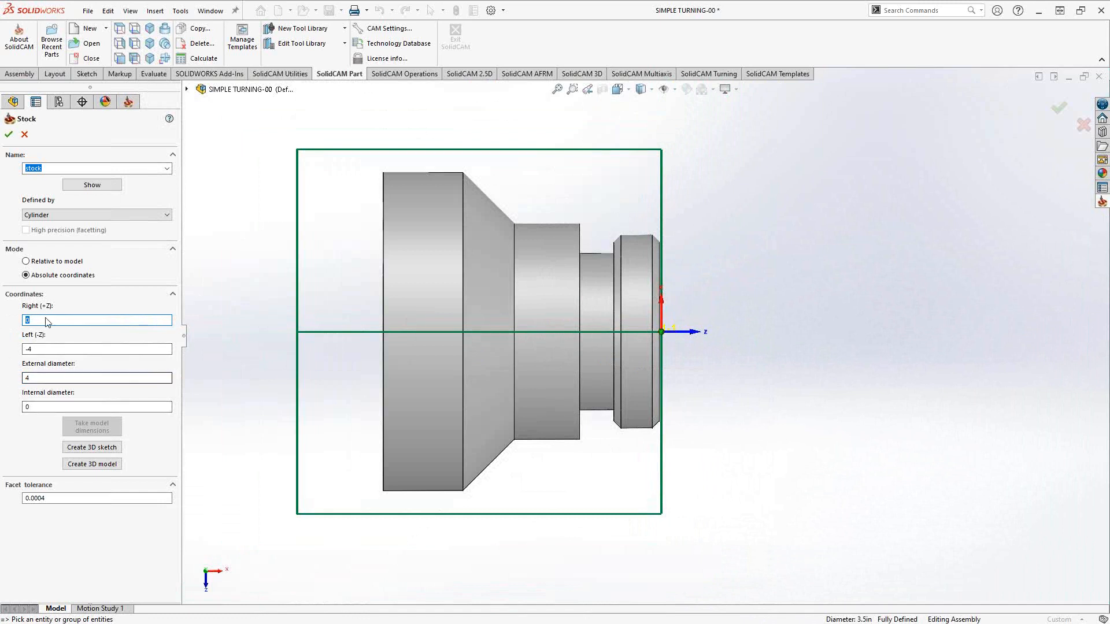
Switch the cylinder stock back to relative-to-model mode, select the part's solid and accept the stock definition.
left_click(38, 266)
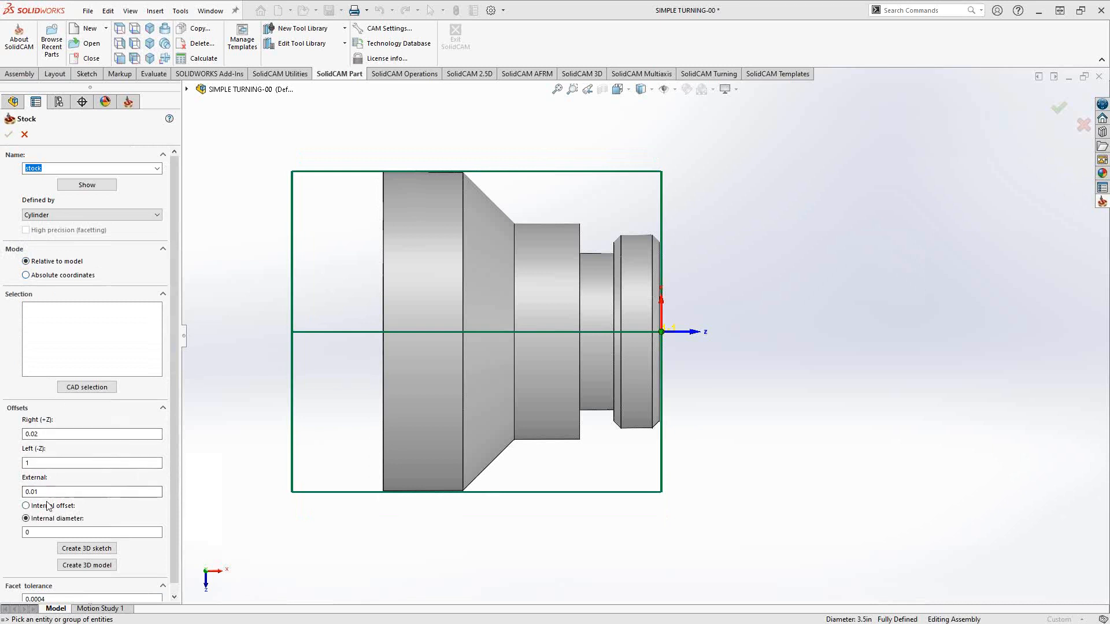
middle_click_drag(443, 332, 470, 378)
scroll(433, 330, "up", 2)
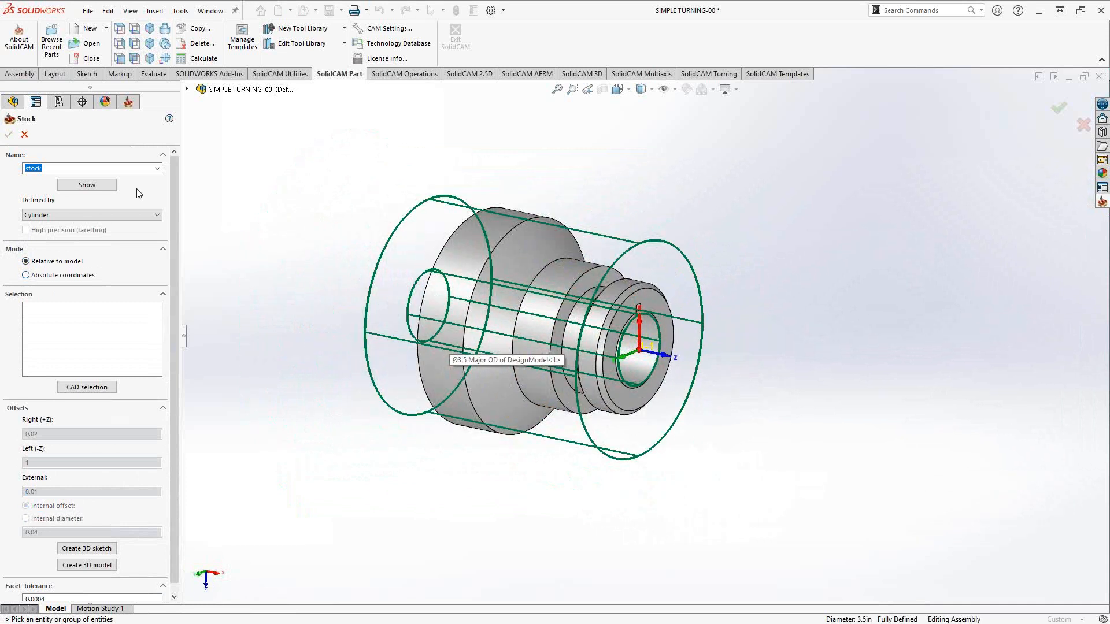
left_click(454, 266)
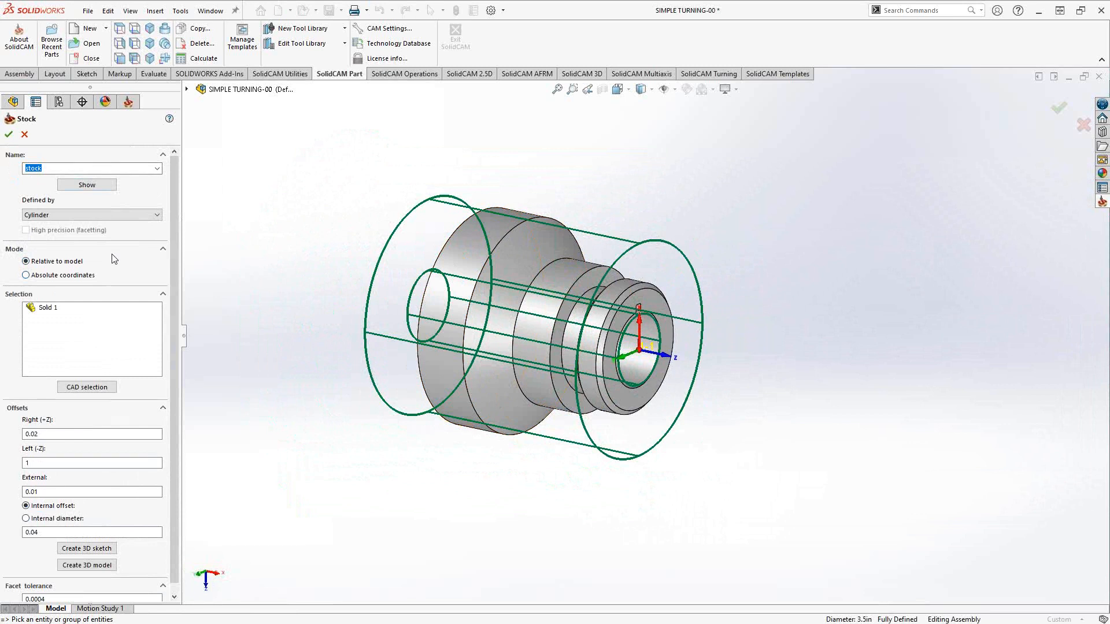
left_click(8, 134)
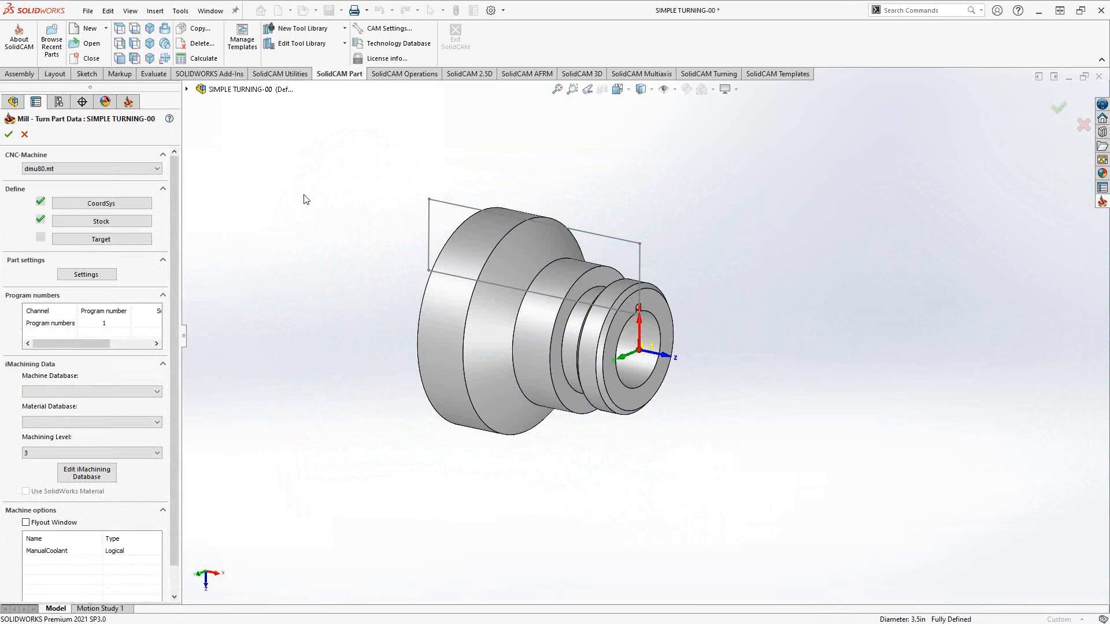
Define the CAM-Part's target by selecting the part's solid.
left_click(156, 58)
scroll(528, 474, "down", 5)
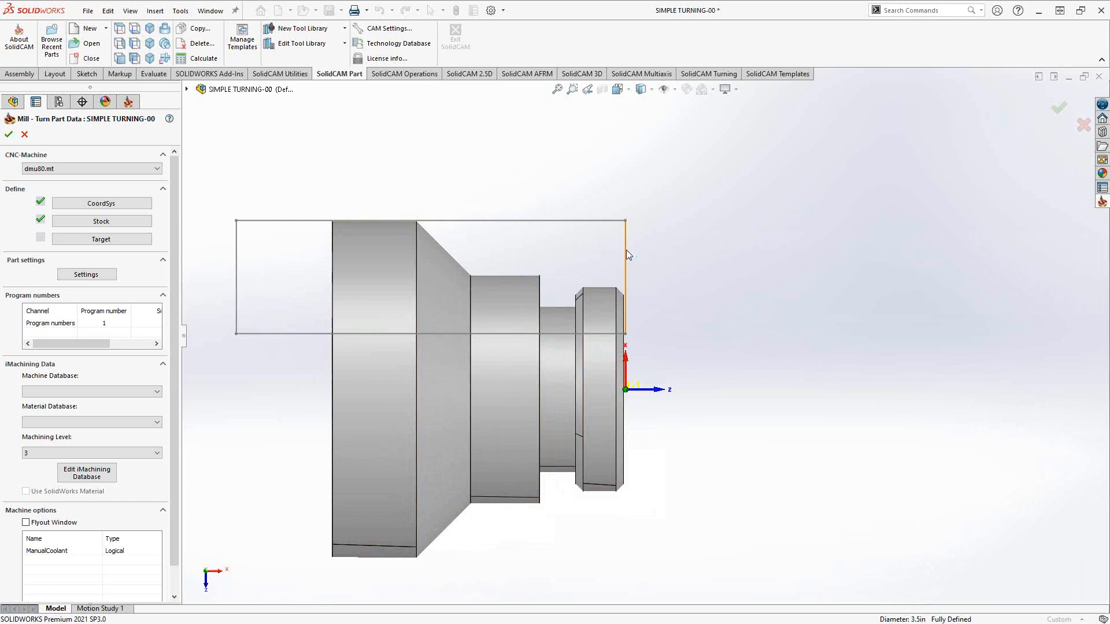
left_click(93, 241)
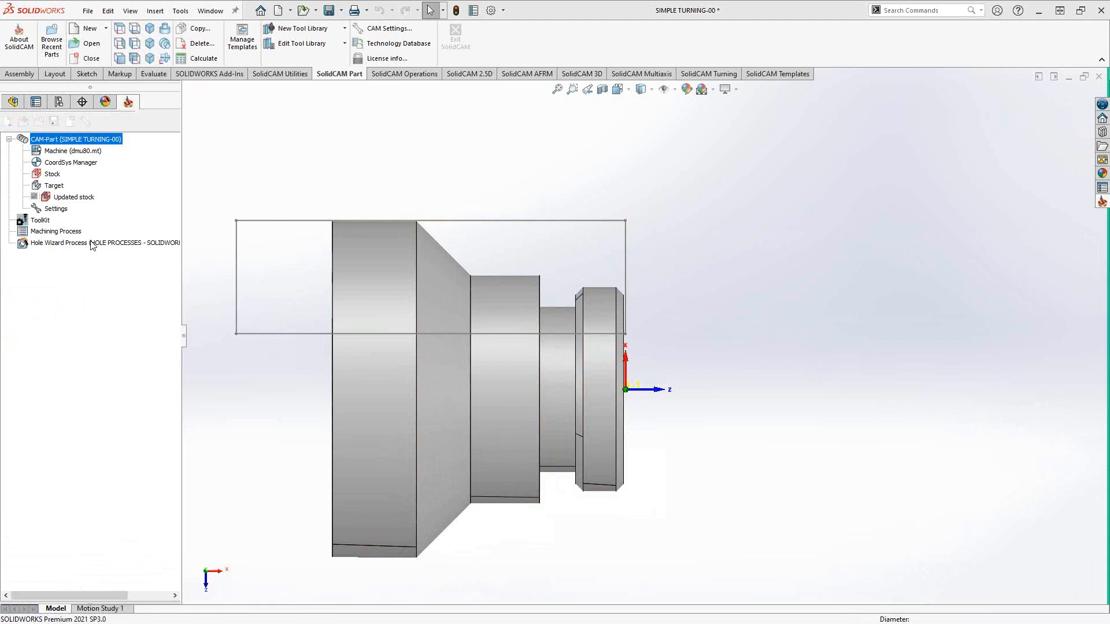
left_click(373, 307)
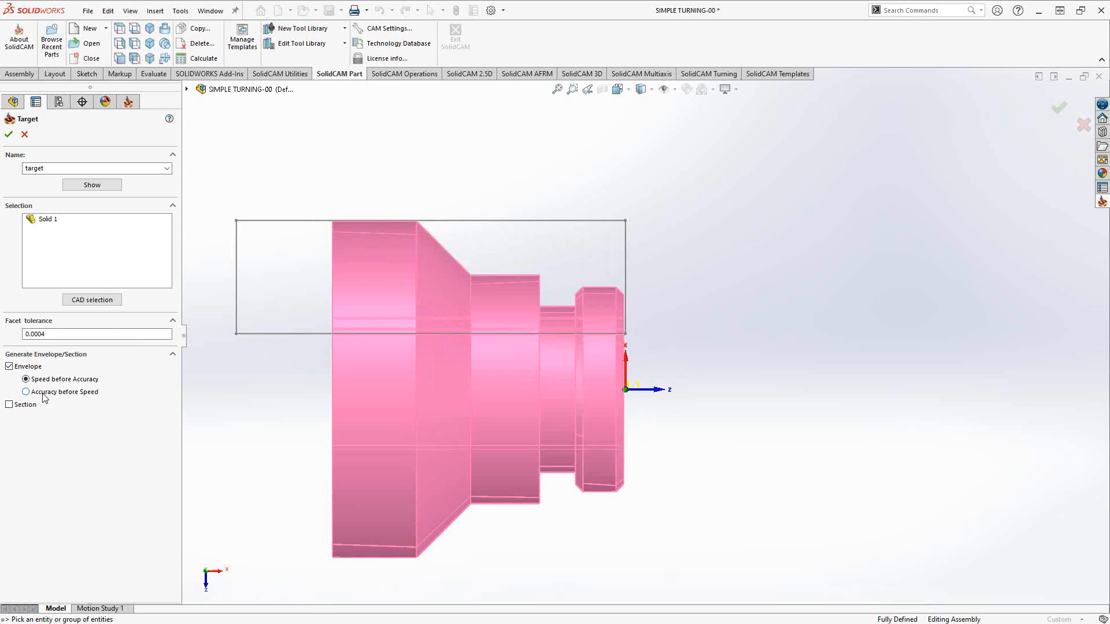
Try section generation for the target while examining the bore's keyway, restore envelope generation instead and accept the target.
left_click(9, 367)
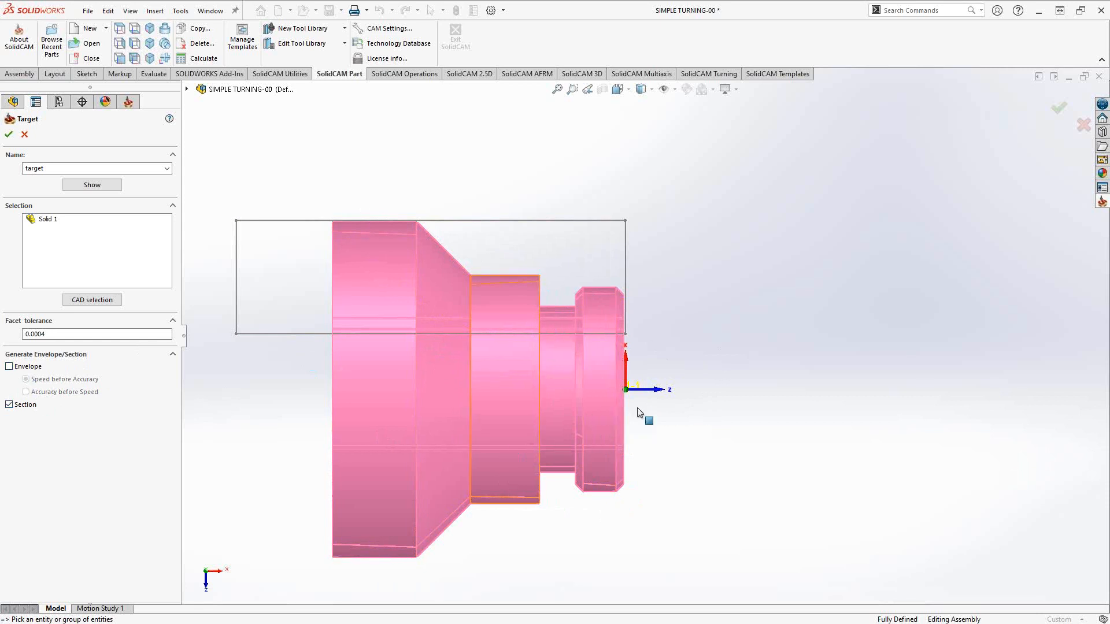
middle_click_drag(664, 446, 305, 440)
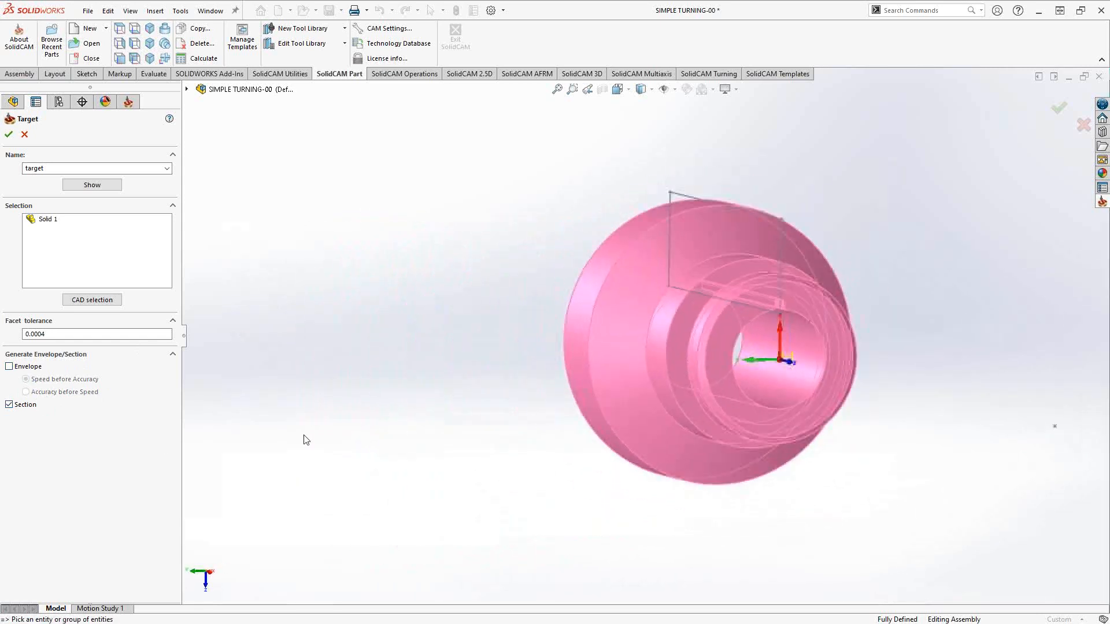
scroll(749, 363, "down", 4)
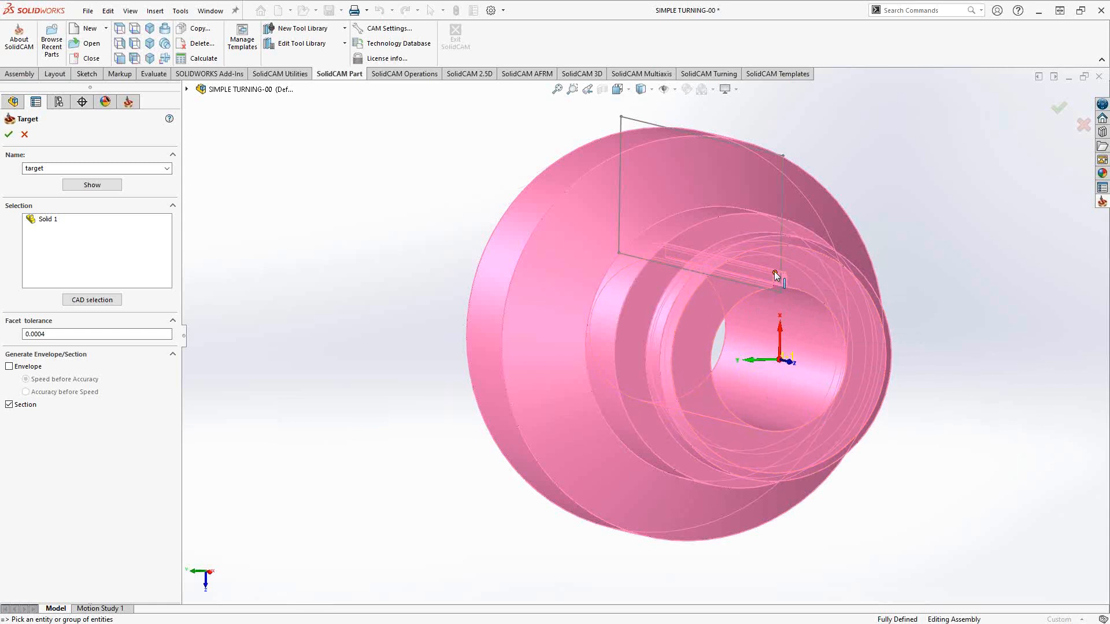
left_click(12, 368)
left_click(10, 405)
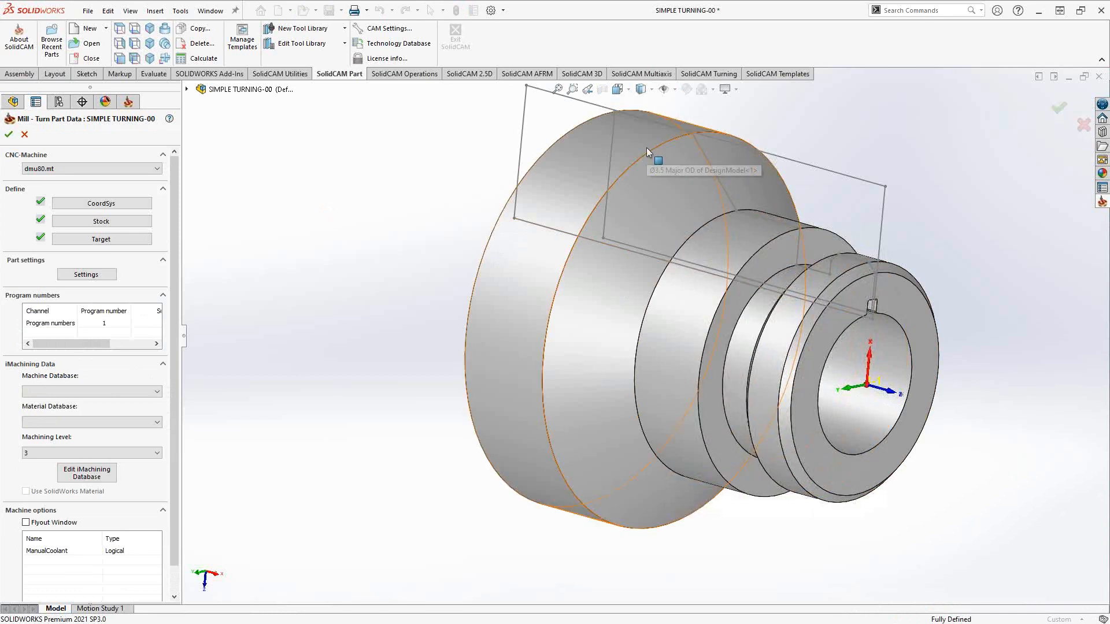
Check the envelope sketch along the part's outer profile and accept the Mill-Turn part data.
middle_click_drag(760, 296, 856, 289)
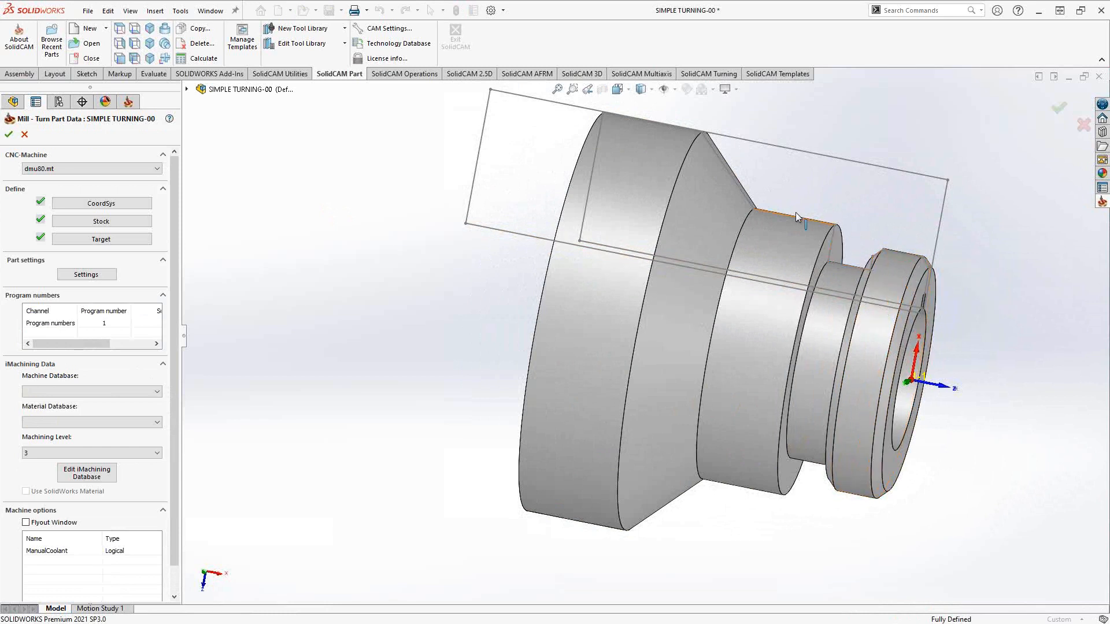
middle_click_drag(785, 210, 771, 226)
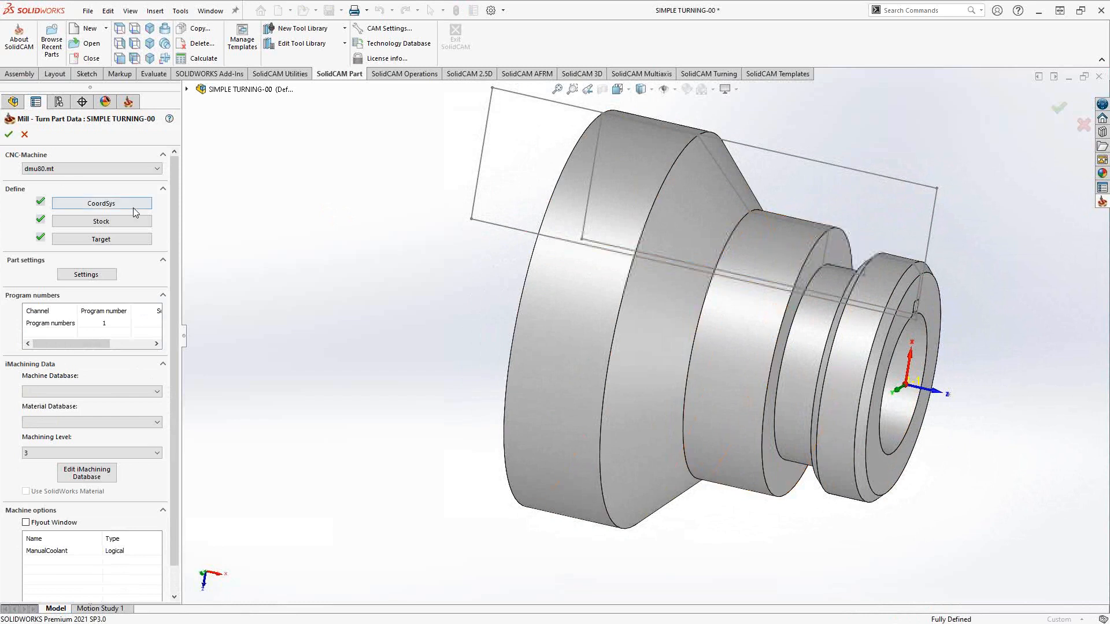
left_click(8, 134)
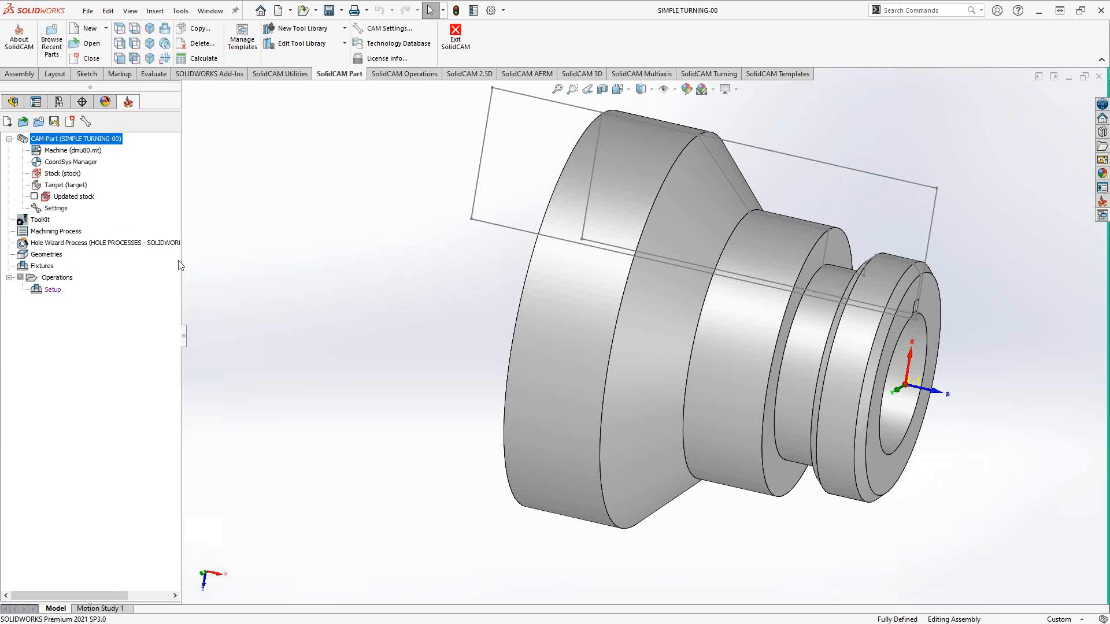
Open the machine setup and examine the settings of the Table_Pos1 position and its parent table.
scroll(474, 347, "up", 3)
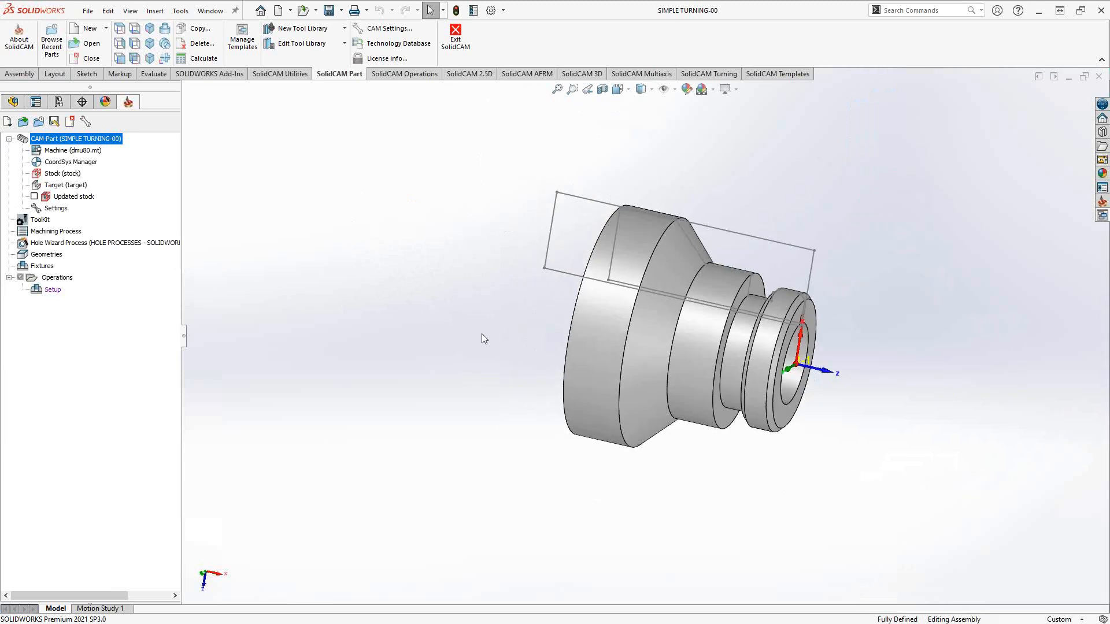
mouse_move(658, 324)
middle_mouse_down()
mouse_move(667, 300)
mouse_move(669, 310)
middle_mouse_up()
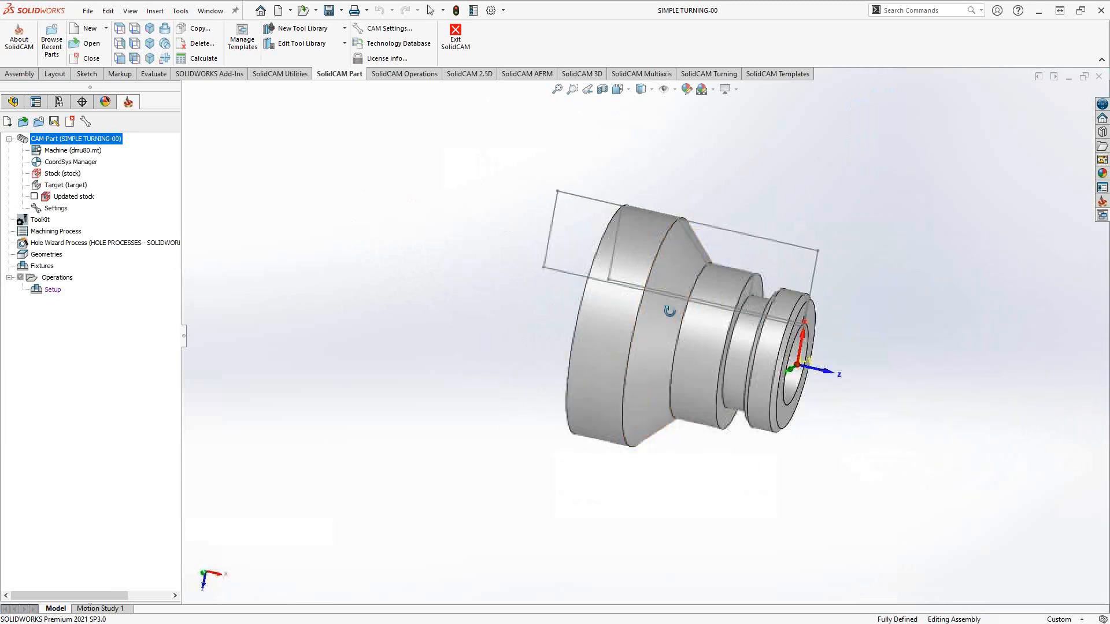
double_click(52, 290)
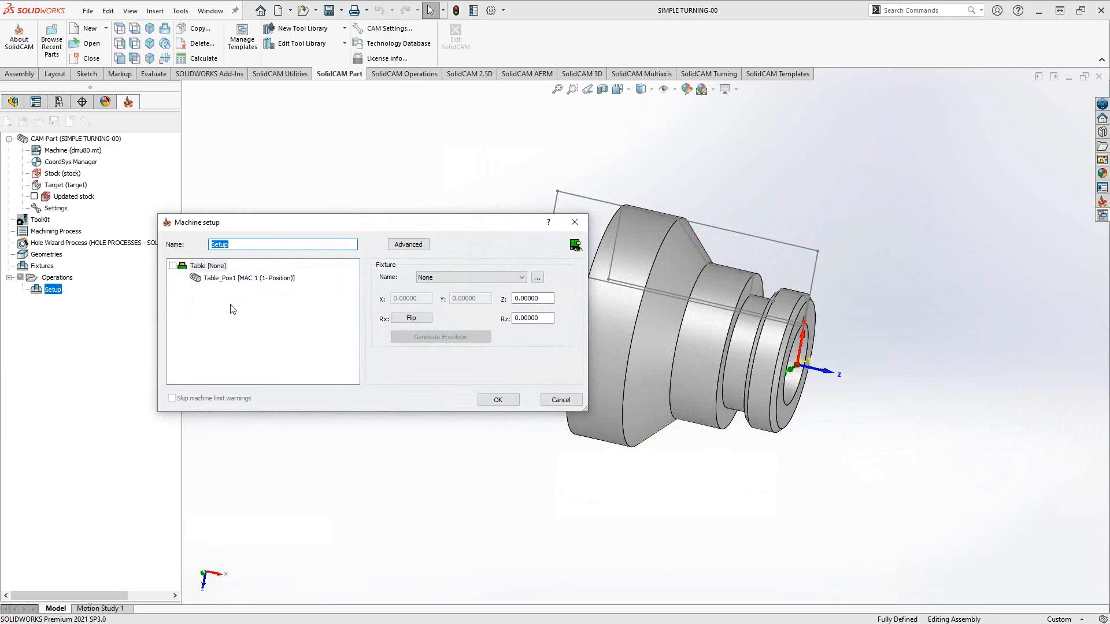
left_click(242, 279)
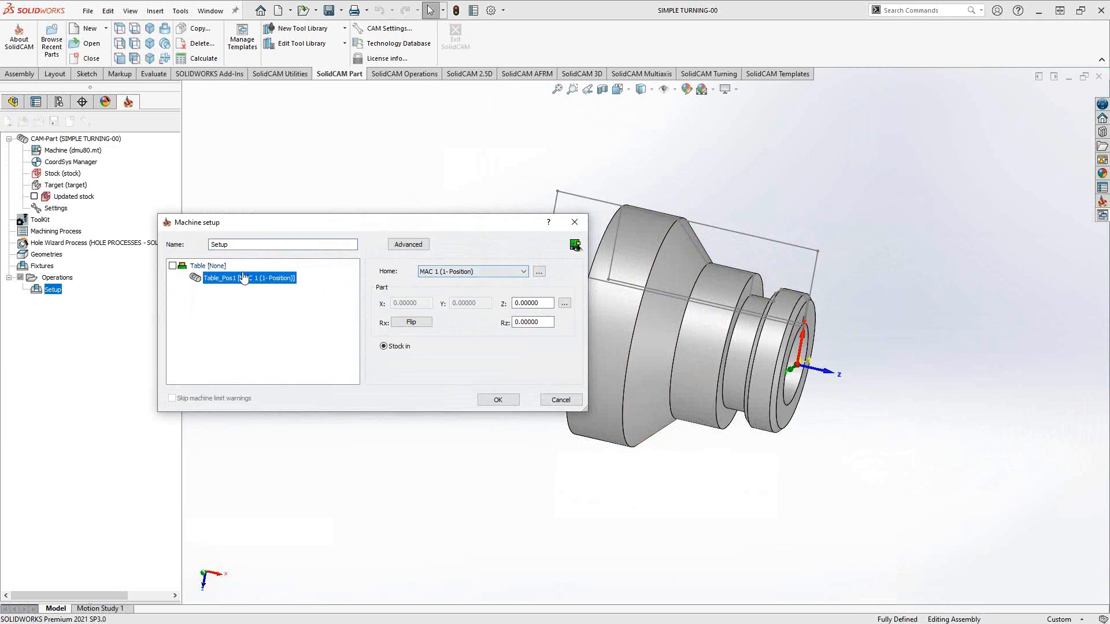
left_click(215, 267)
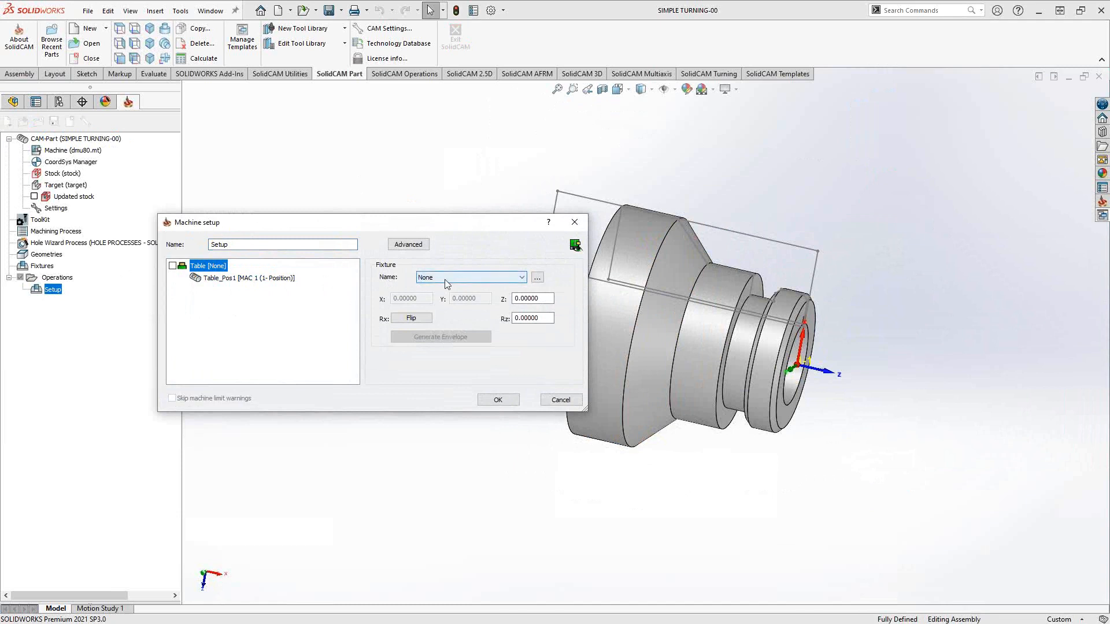
Examine the rotary table and its coordinate origin up close in the machine preview.
left_click(575, 244)
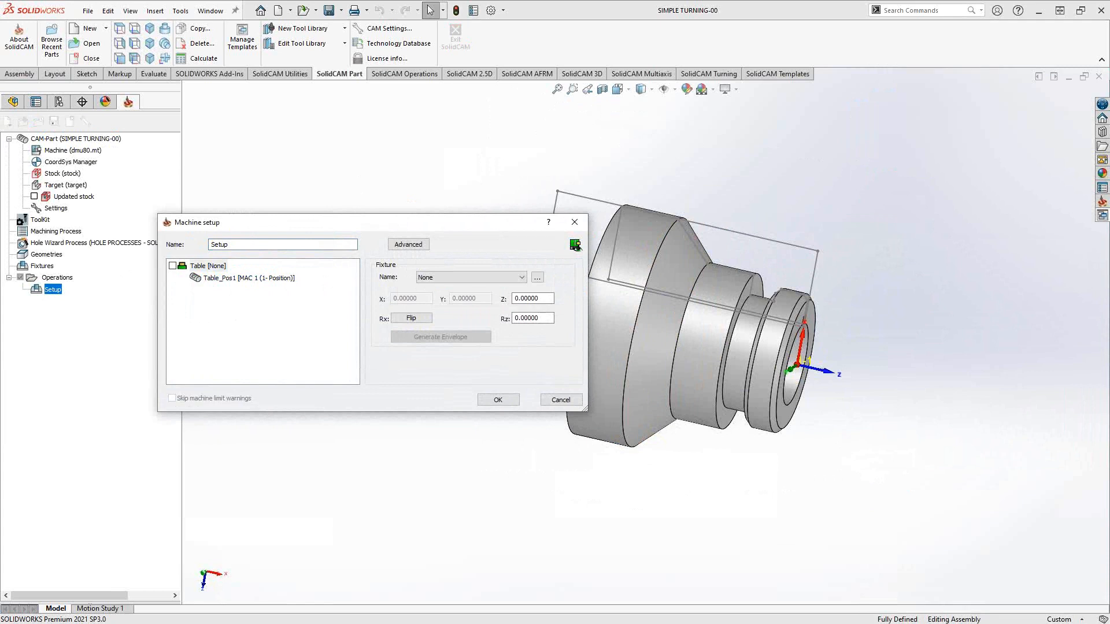
left_click_drag(729, 362, 814, 380)
scroll(814, 380, "up", 6)
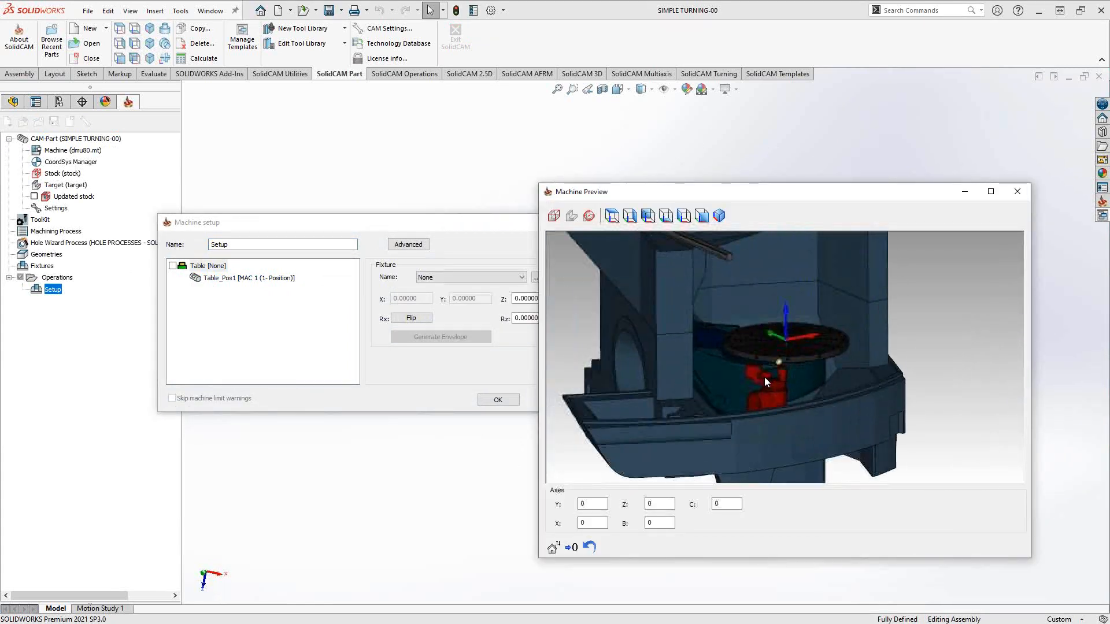
scroll(779, 346, "up", 8)
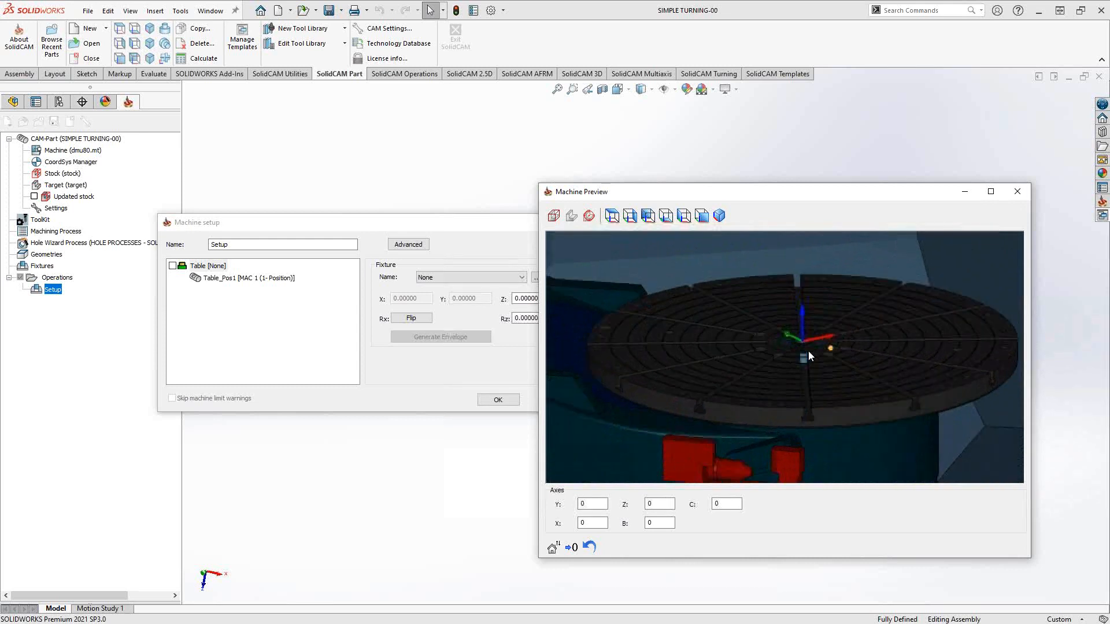
scroll(808, 353, "up", 3)
scroll(776, 352, "up", 3)
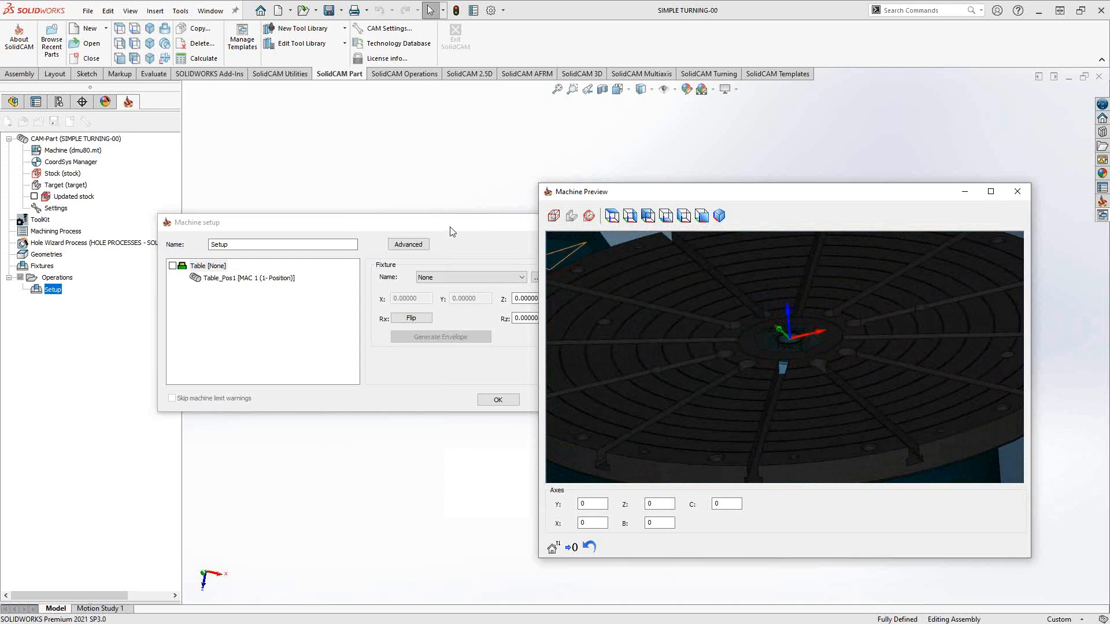
left_click_drag(440, 220, 343, 147)
left_click(841, 324)
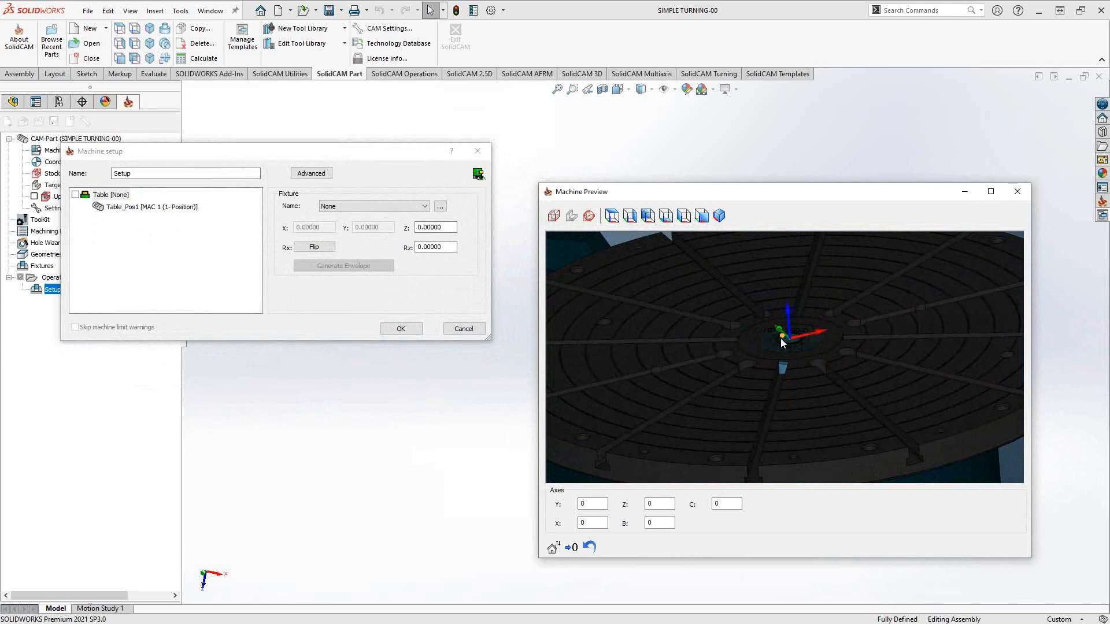
mouse_move(781, 338)
left_mouse_down()
mouse_move(791, 344)
mouse_move(811, 309)
mouse_move(799, 340)
left_mouse_up()
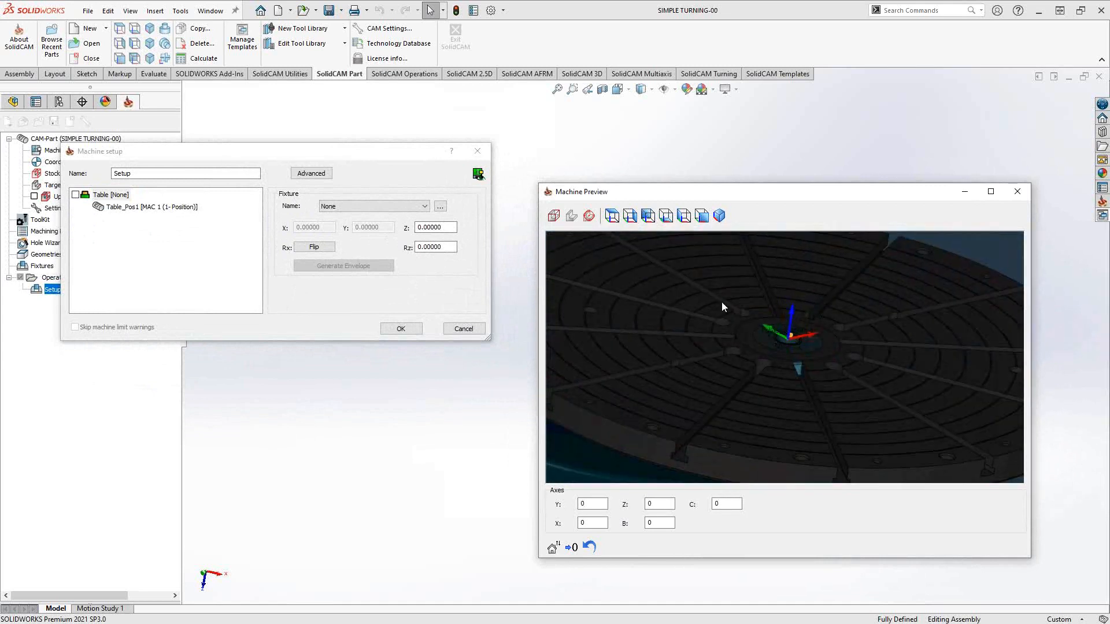
left_click(1017, 191)
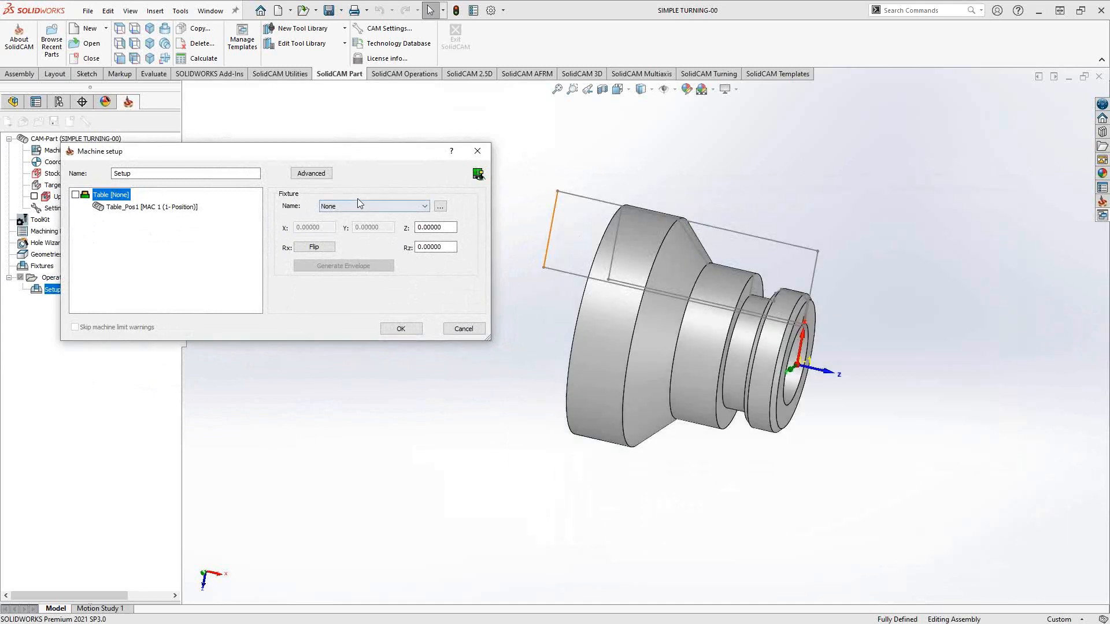
Start defining a new clamping fixture for the machine table and set its definition type to Fixture (3D Model).
left_click(349, 207)
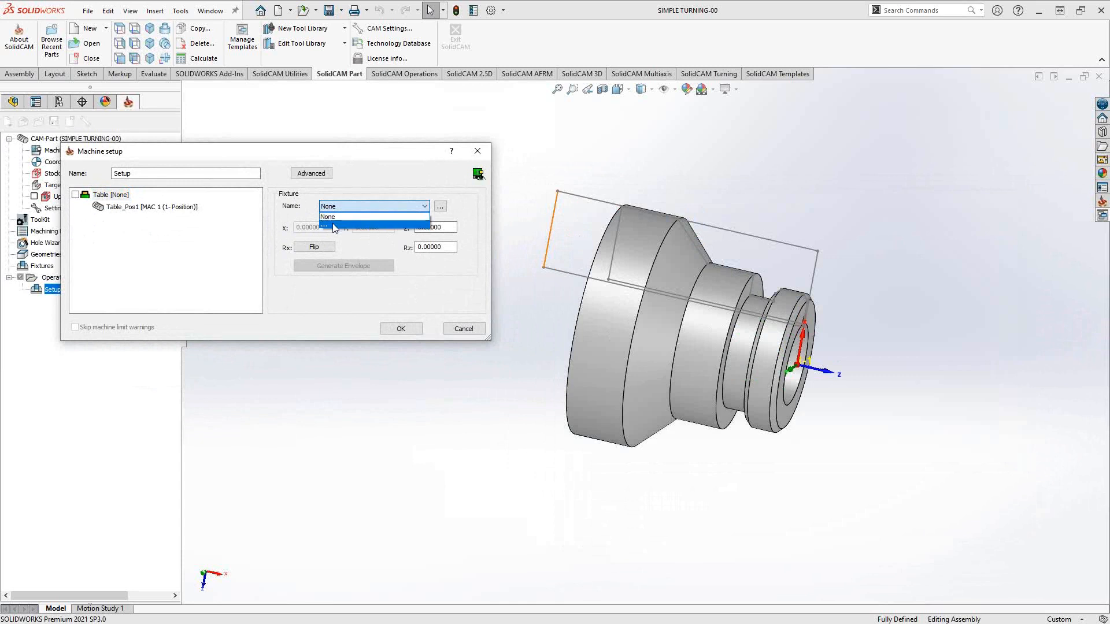
left_click(332, 225)
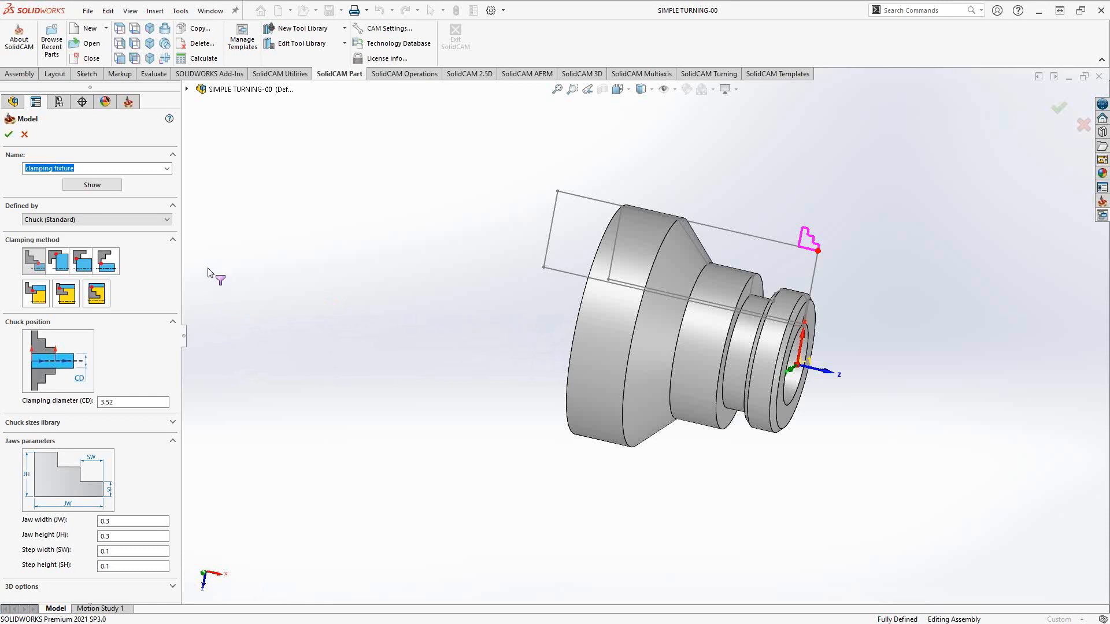
left_click(150, 222)
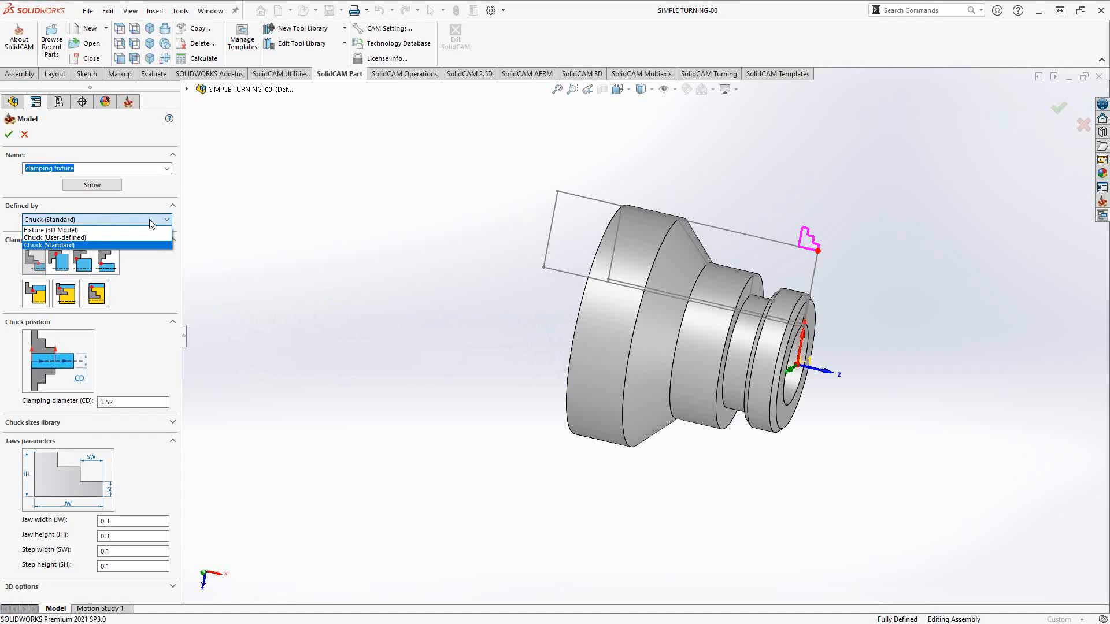
left_click(60, 230)
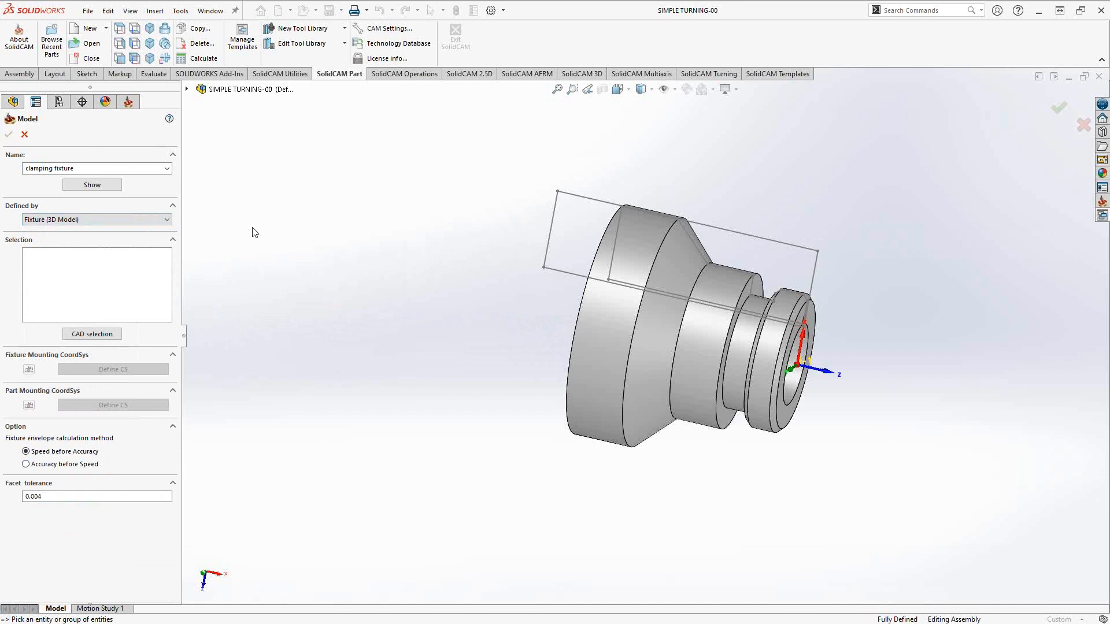
Change the clamping fixture's definition to Chuck (User-defined) and show its general options and 3D options.
left_click(119, 222)
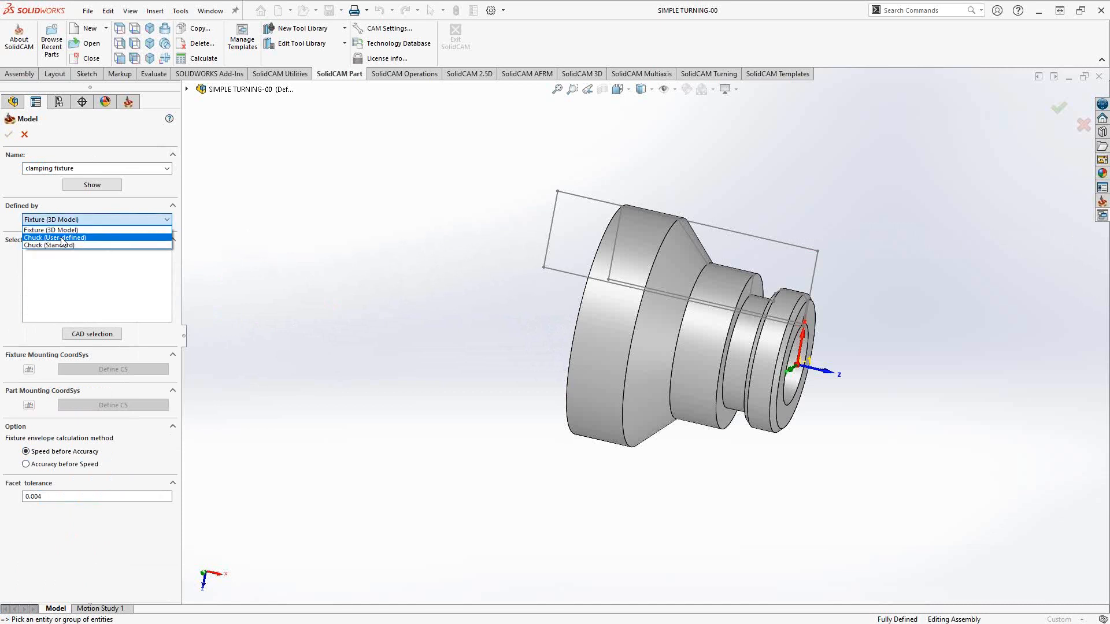
left_click(62, 238)
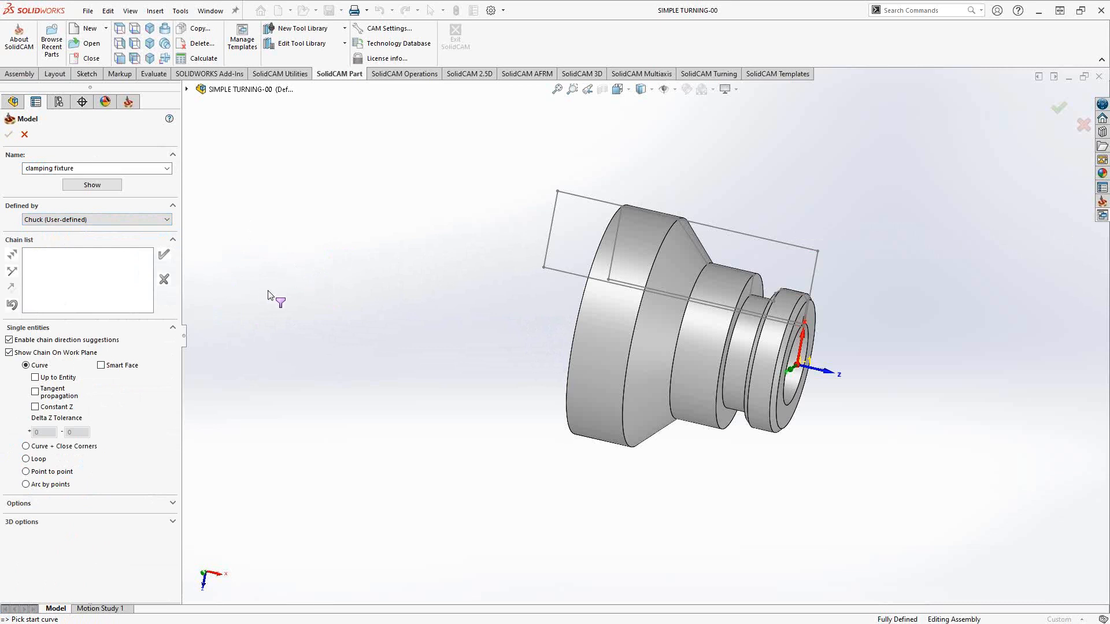
left_click(173, 509)
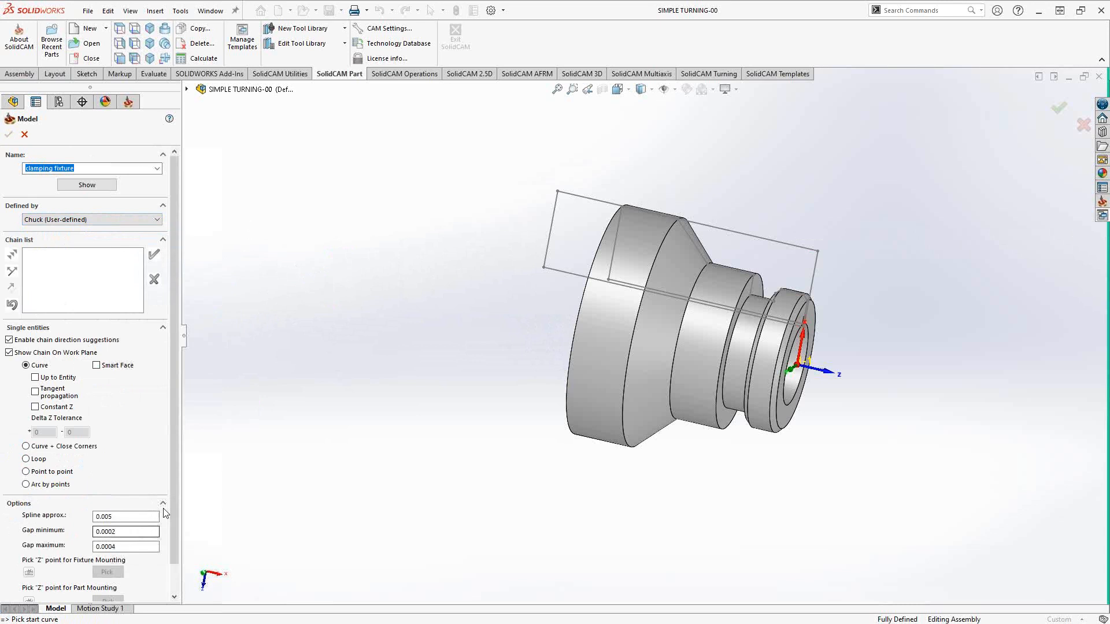
left_click_drag(175, 504, 175, 563)
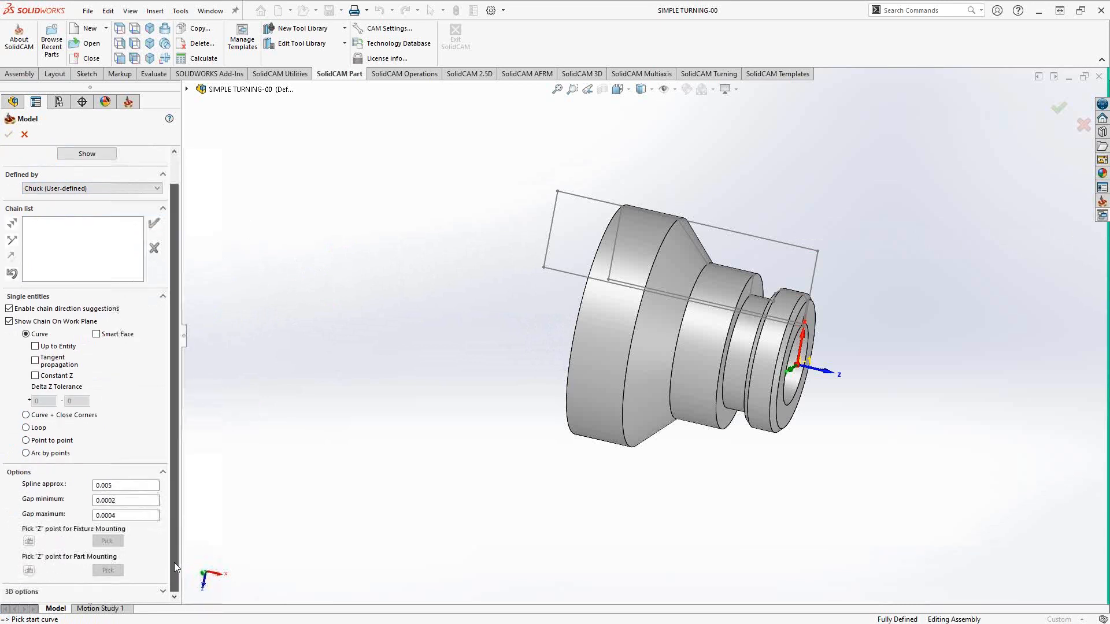
left_click(162, 590)
left_click(145, 570)
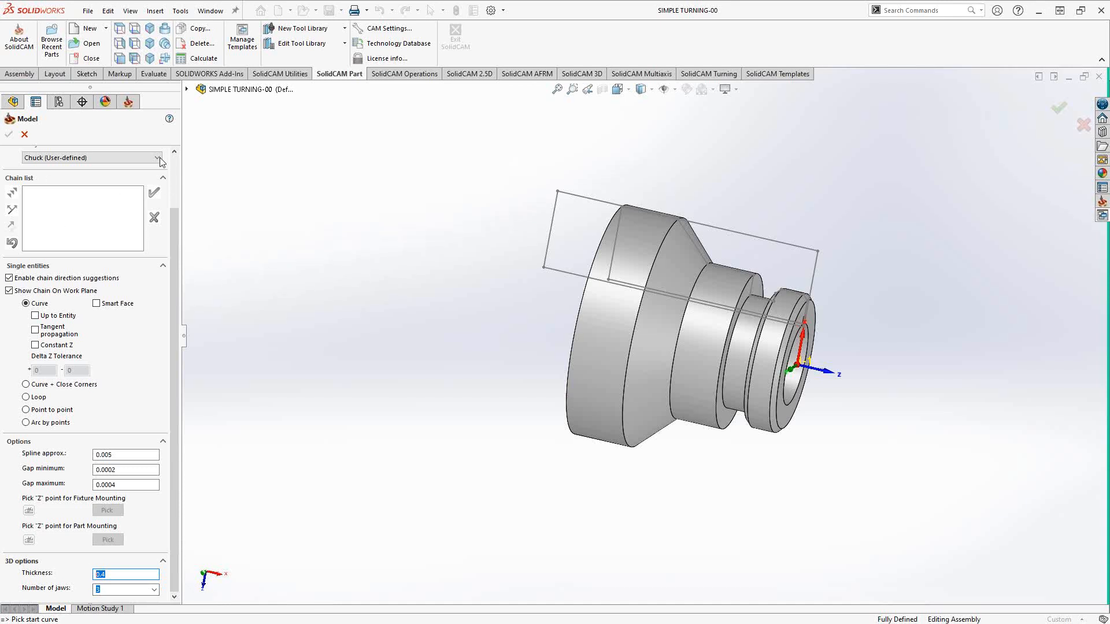
Change the clamping fixture's definition to Chuck (Standard) and inspect its jaw profile on the stock.
left_click(64, 158)
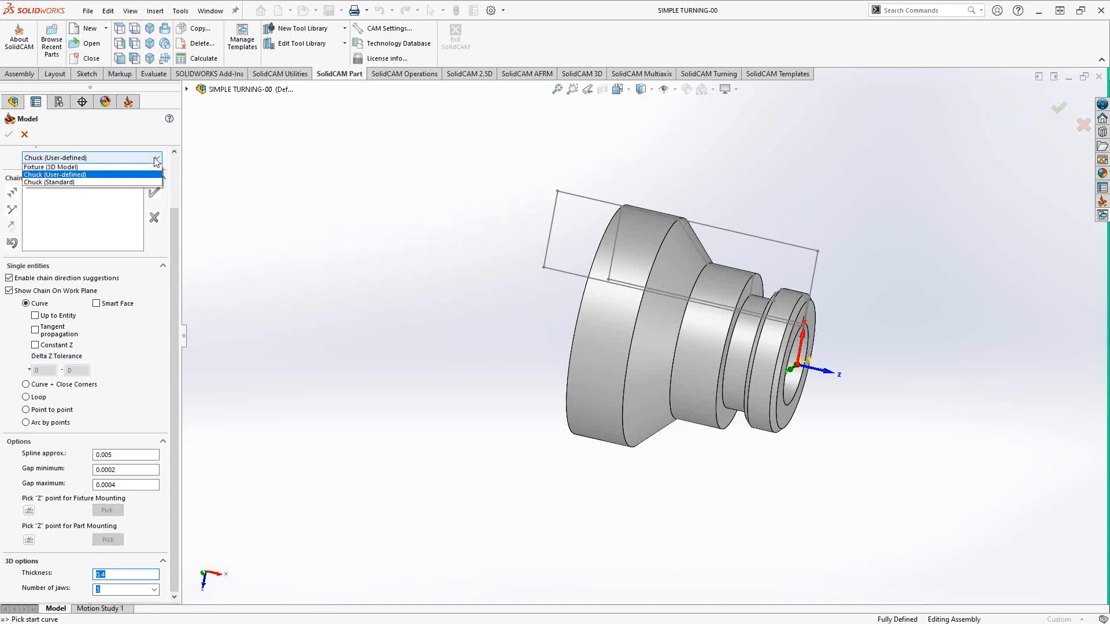
left_click(52, 183)
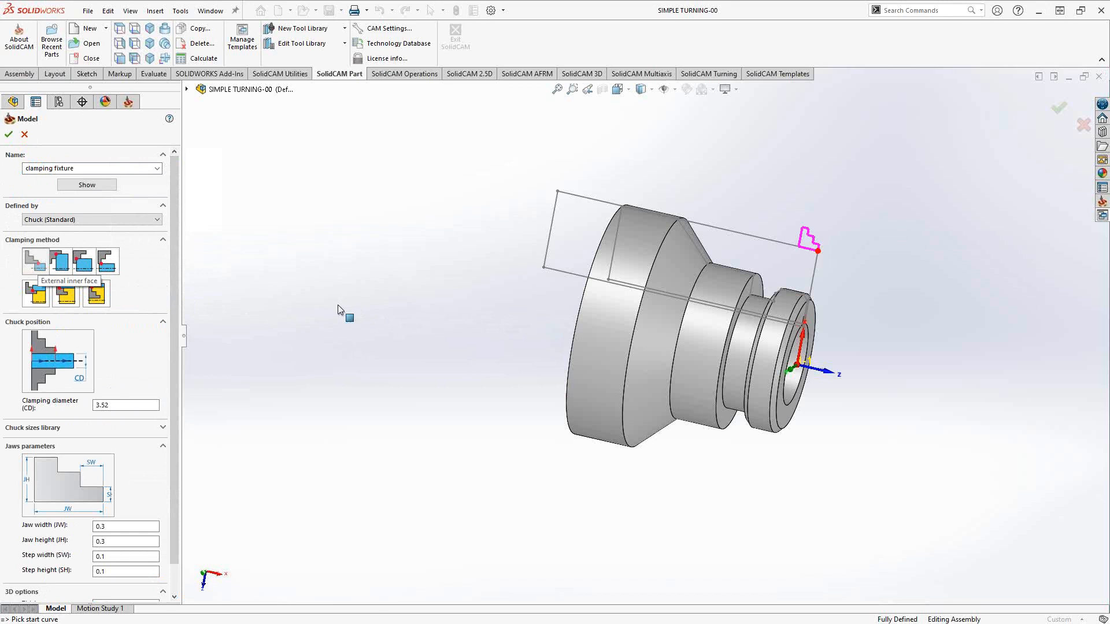
scroll(810, 258, "down", 10)
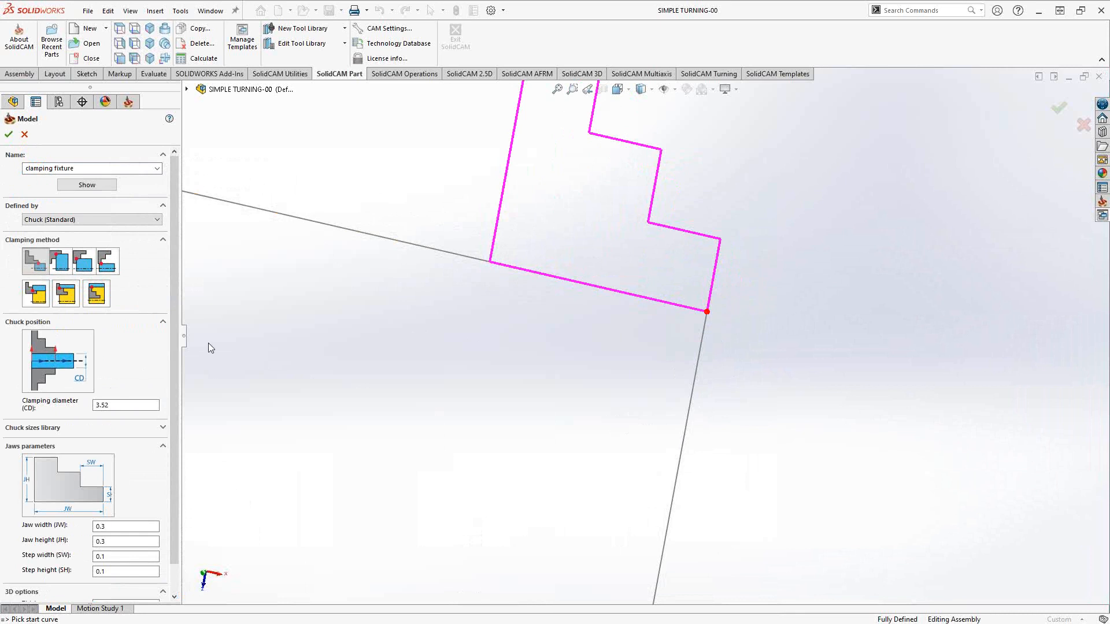
Set the chuck's clamping diameter to 3.52 by picking the outer edge of the stock outline.
left_click(116, 405)
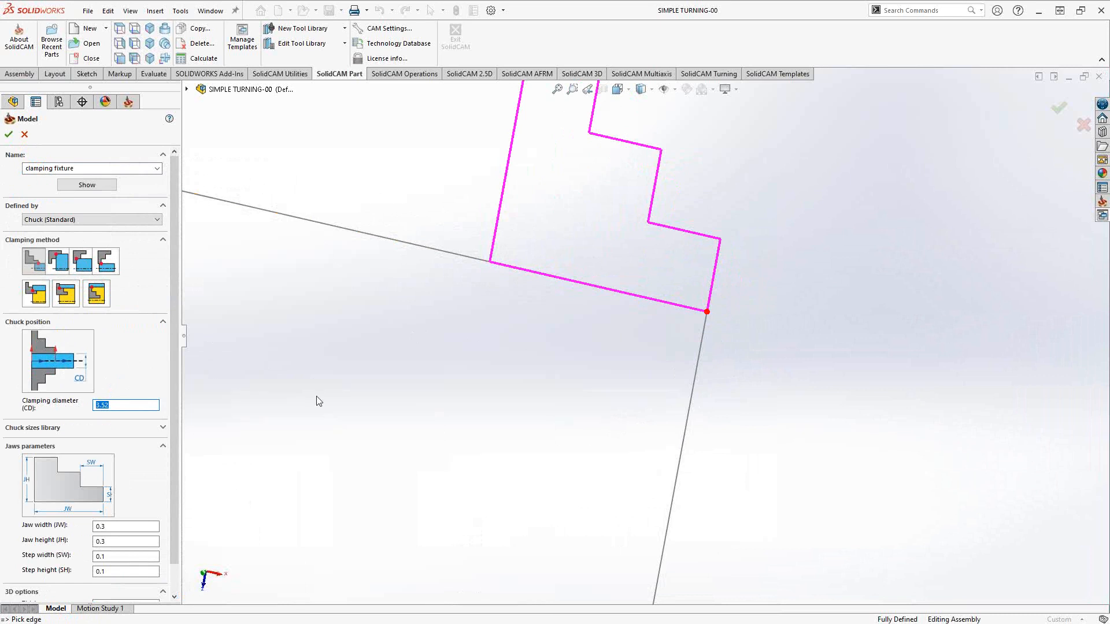
scroll(312, 402, "down", 5)
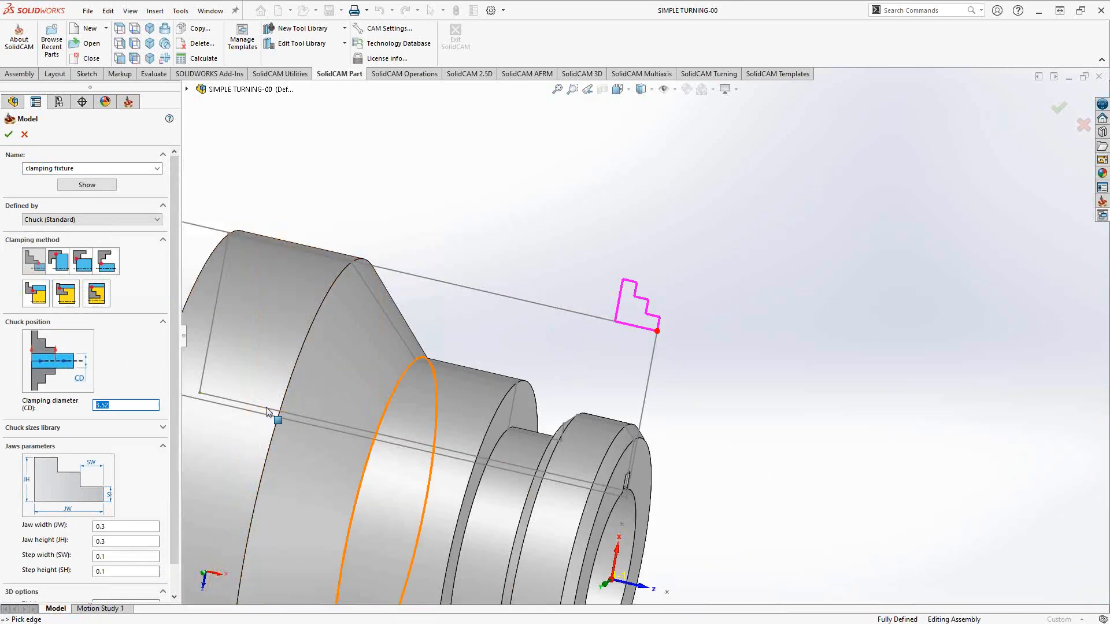
left_click(468, 376)
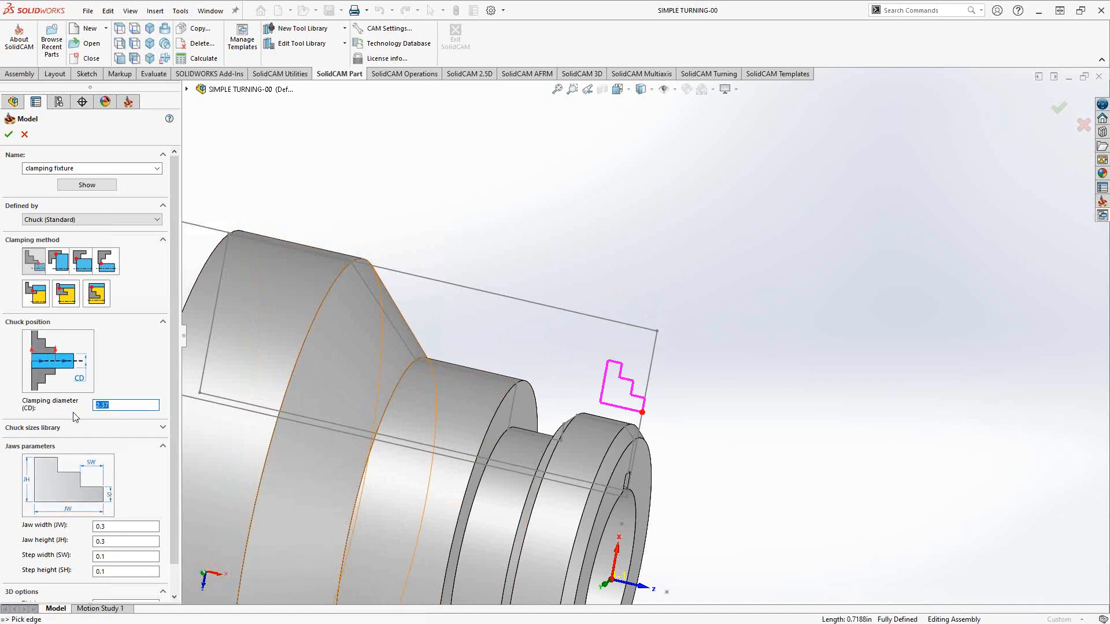
left_click(522, 303)
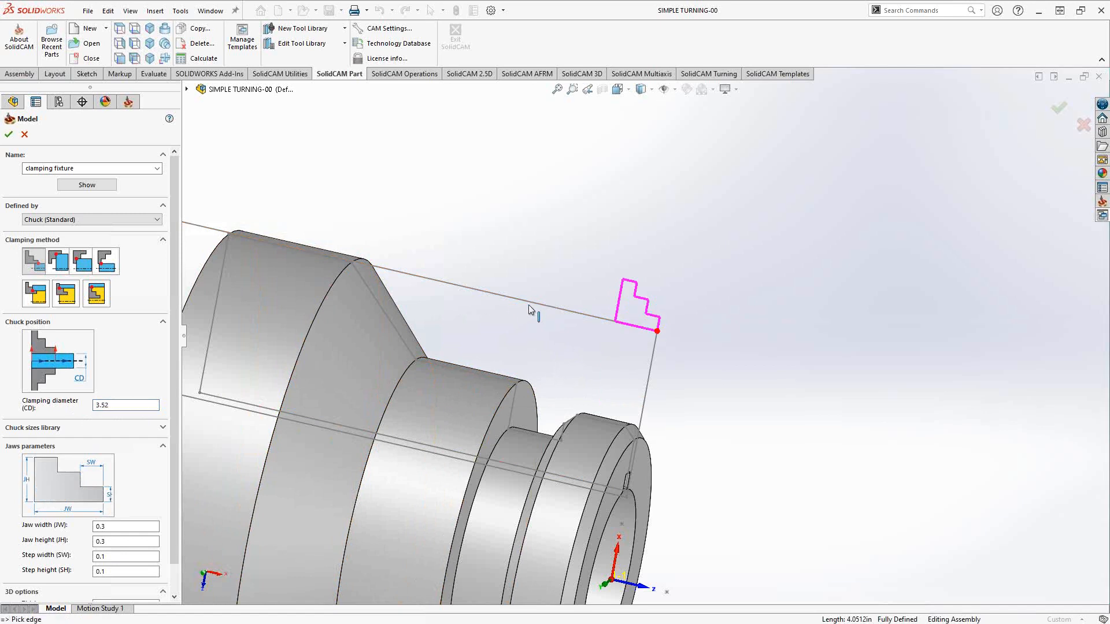
middle_click_drag(528, 304, 572, 322)
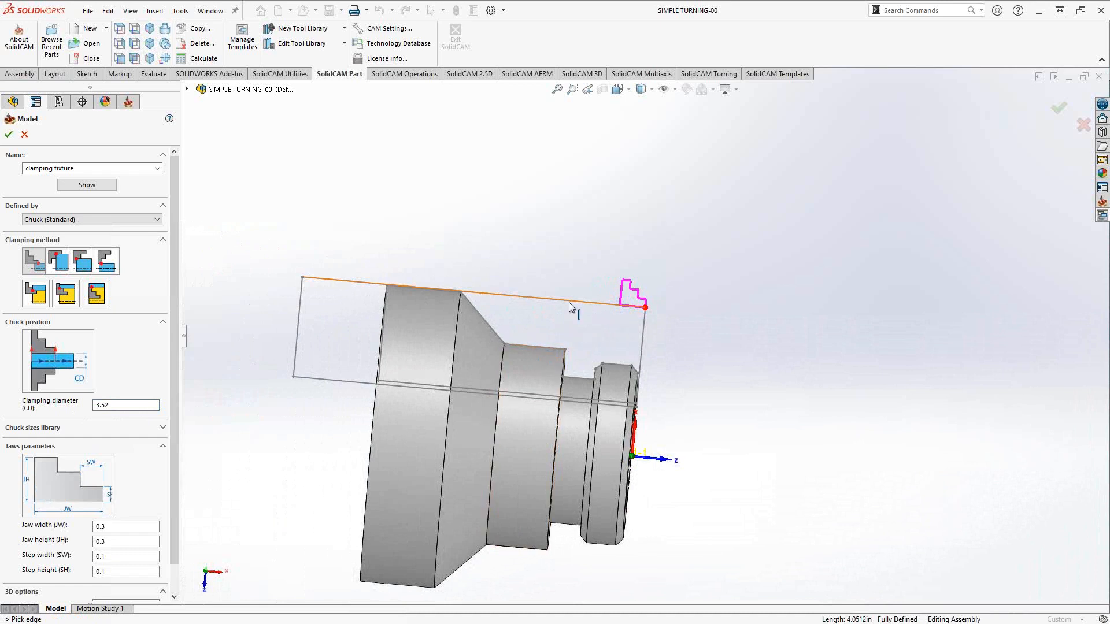
Set the jaw width and jaw height to 3 and the step width and step height to 1, and accept the clamping fixture.
left_click(163, 427)
left_click_drag(181, 370, 172, 437)
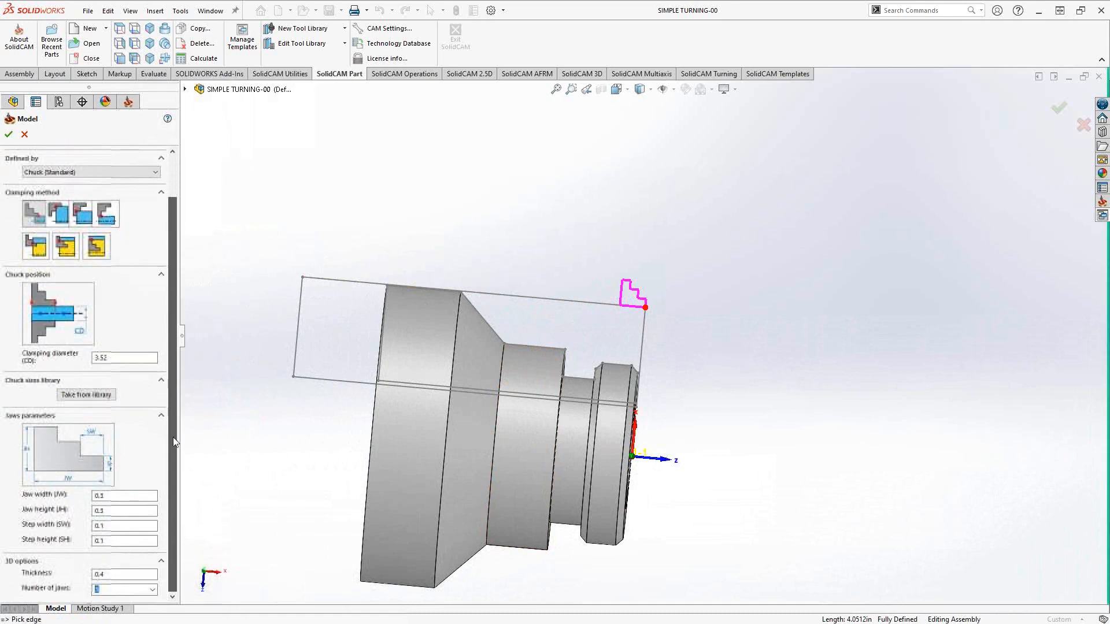
double_click(118, 496)
type("3")
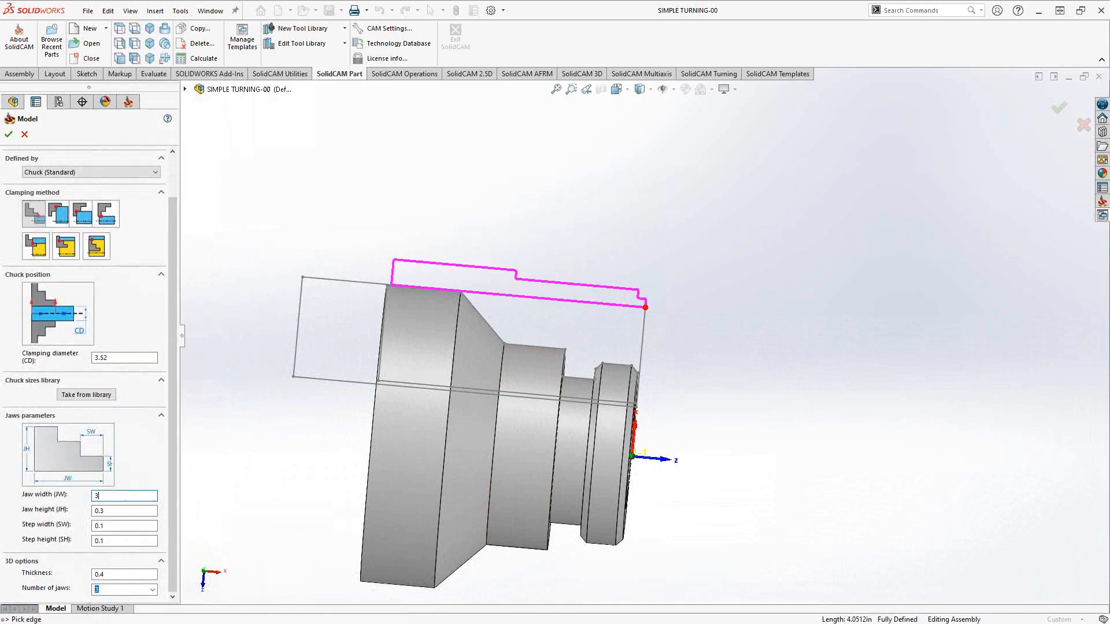
type("3")
key("Tab")
type("1")
key("Tab")
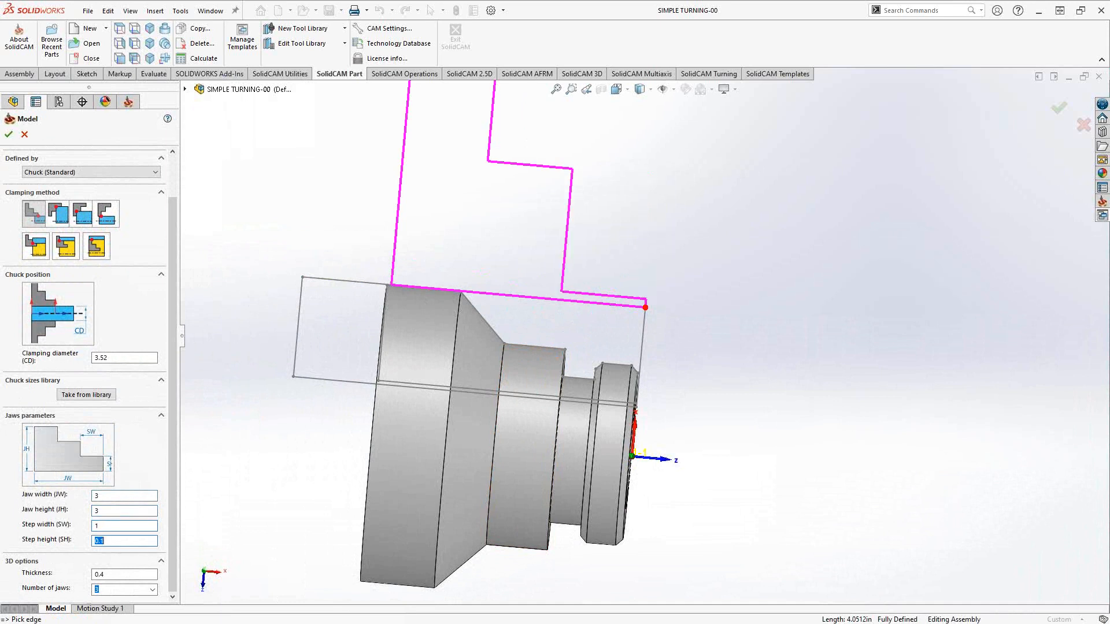
type("1")
middle_click_drag(473, 399, 532, 325)
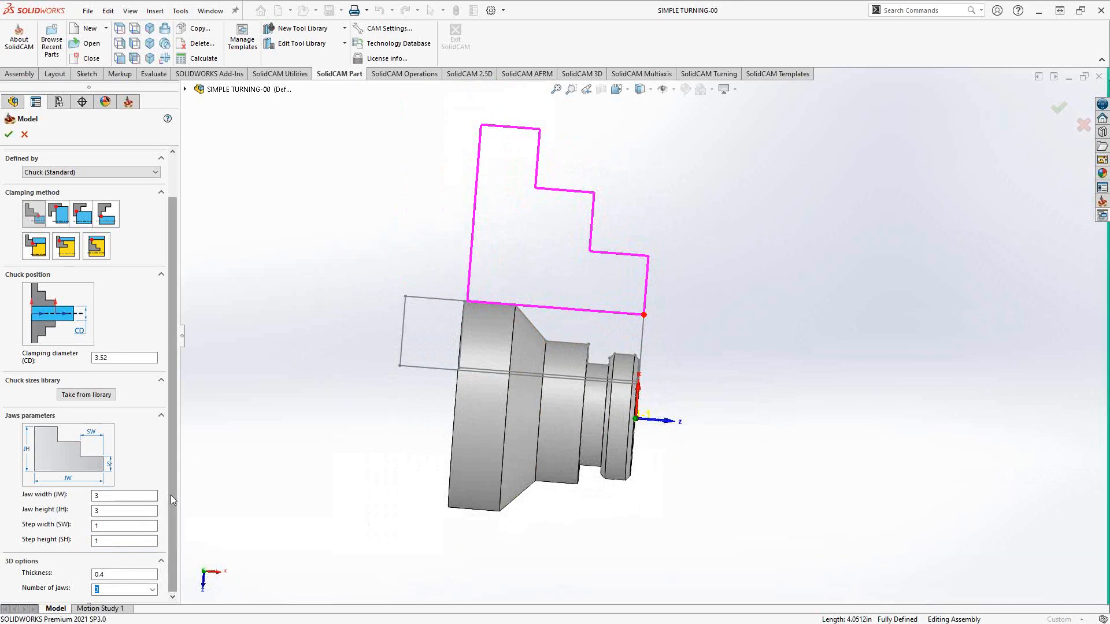
left_click(117, 572)
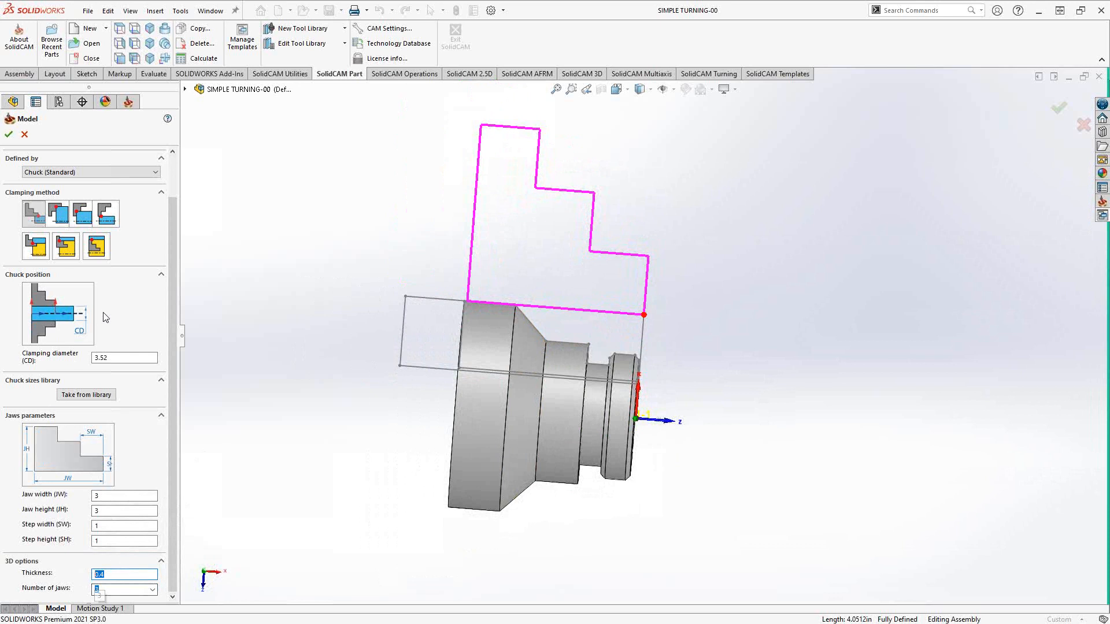
left_click(9, 135)
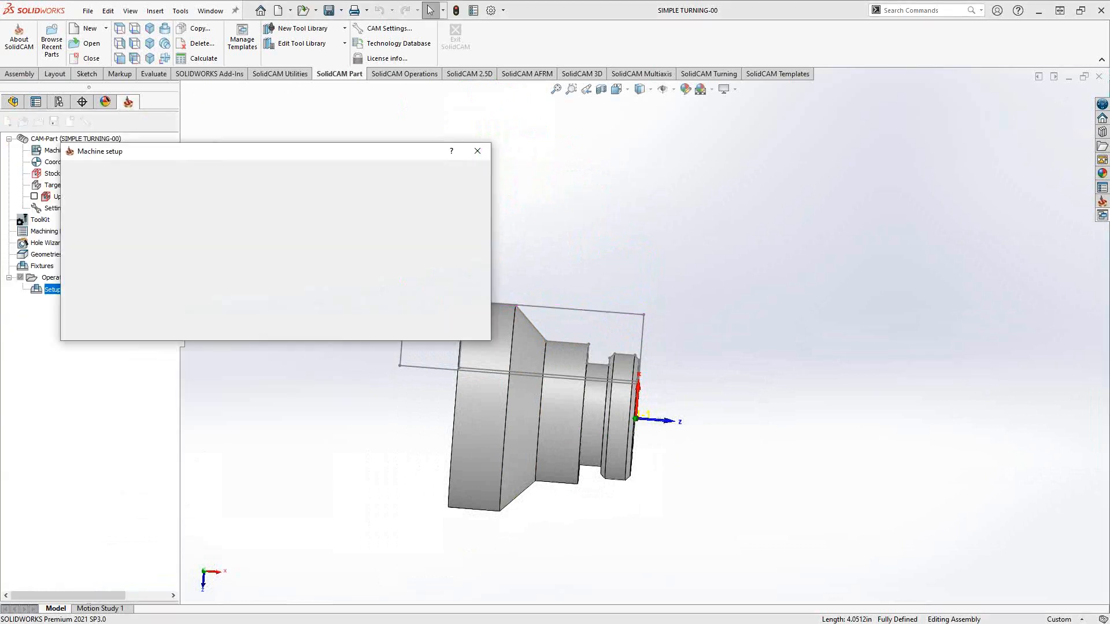
Show the machine preview and examine how the chuck jaws and the part sit on the rotary table.
left_click(478, 174)
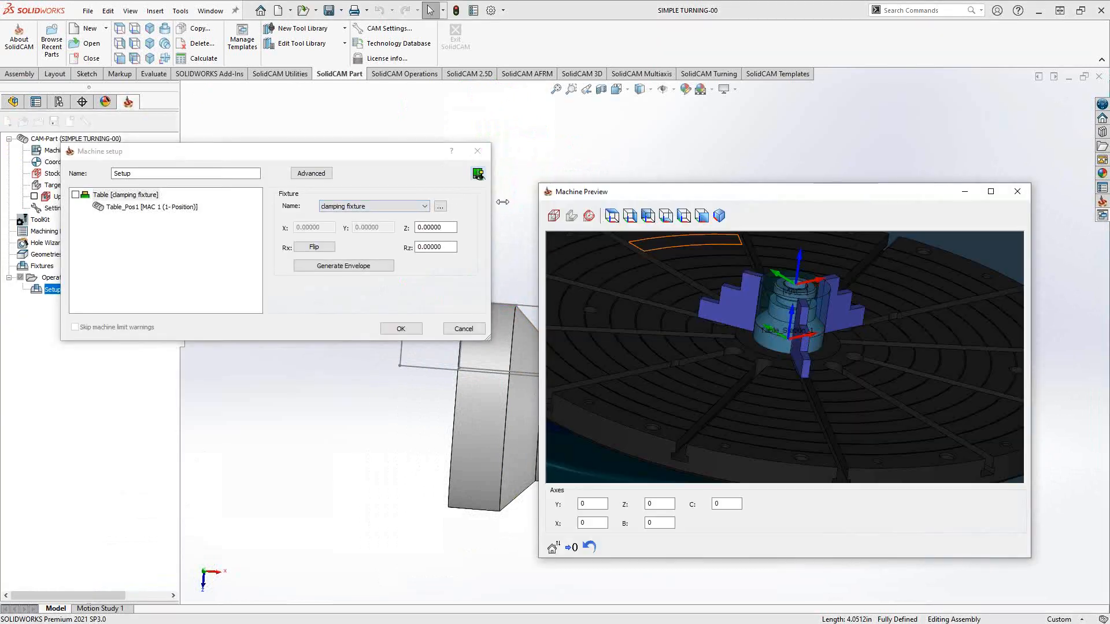
middle_click_drag(799, 338, 836, 342)
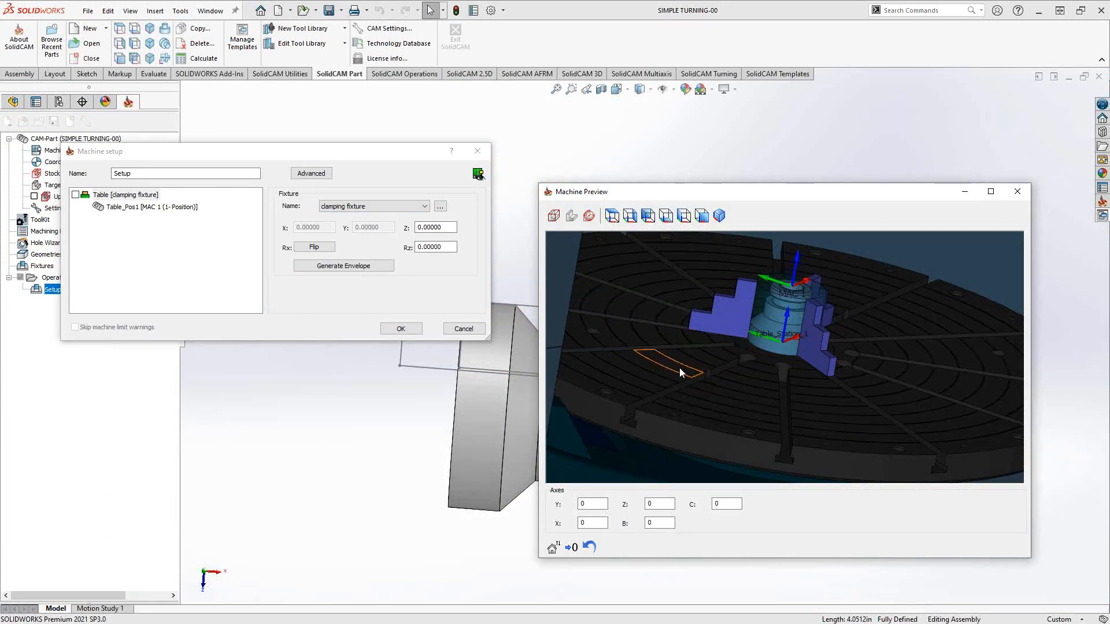
left_click_drag(749, 316, 797, 314)
scroll(782, 343, "up", 2)
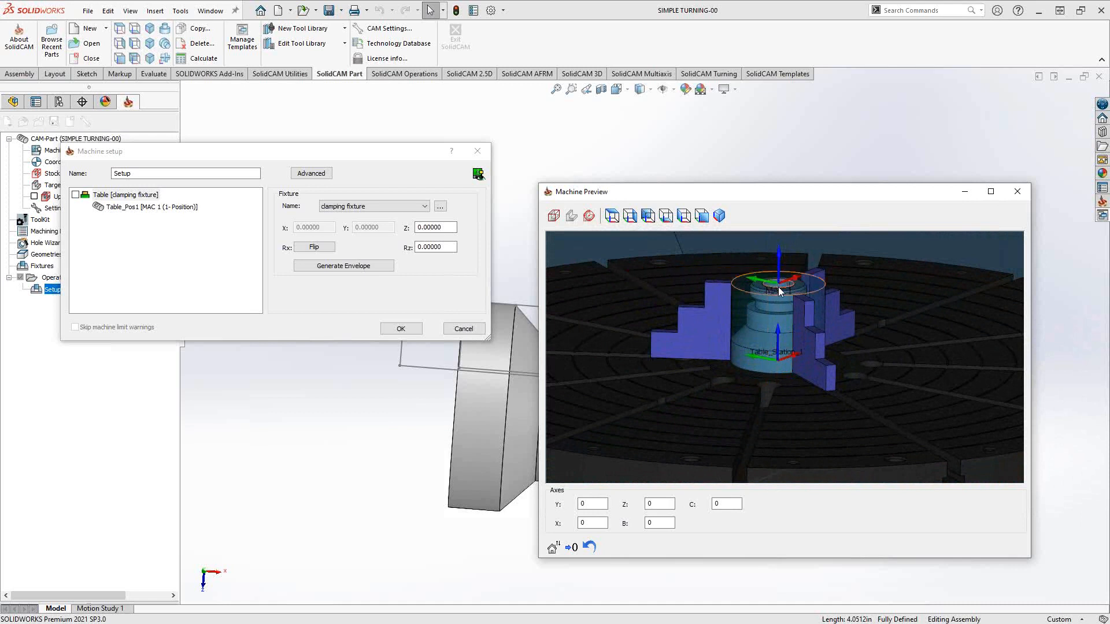
left_click_drag(775, 300, 762, 296)
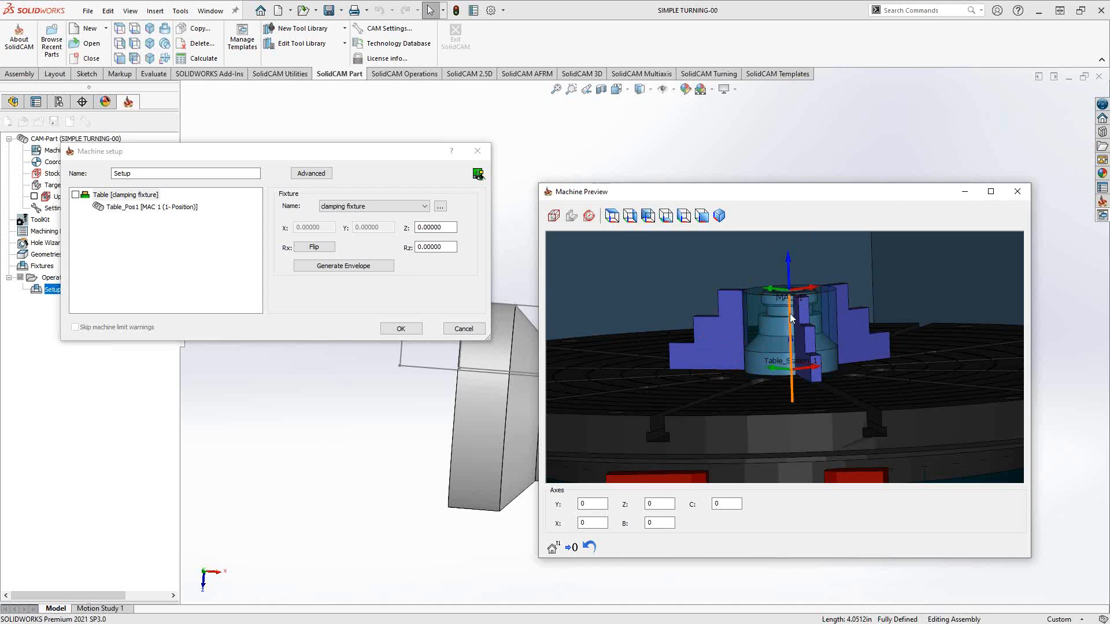
middle_click_drag(790, 313, 813, 317)
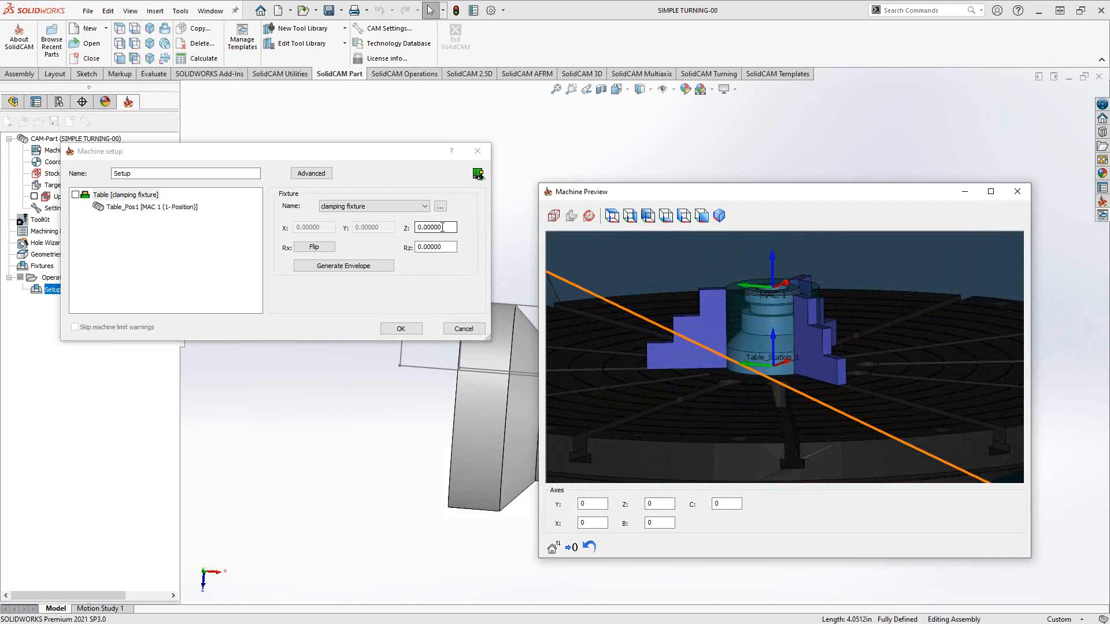
Try raising the table's clamping fixture to a Z offset of 1.81102 and check it in the machine preview.
left_click(378, 231)
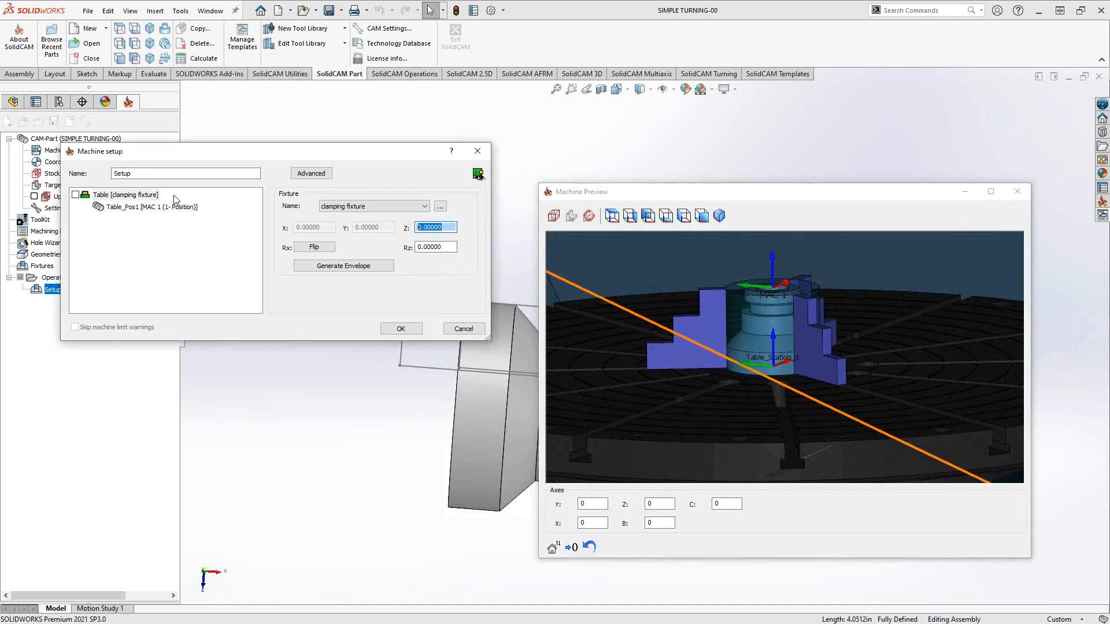
left_click(124, 195)
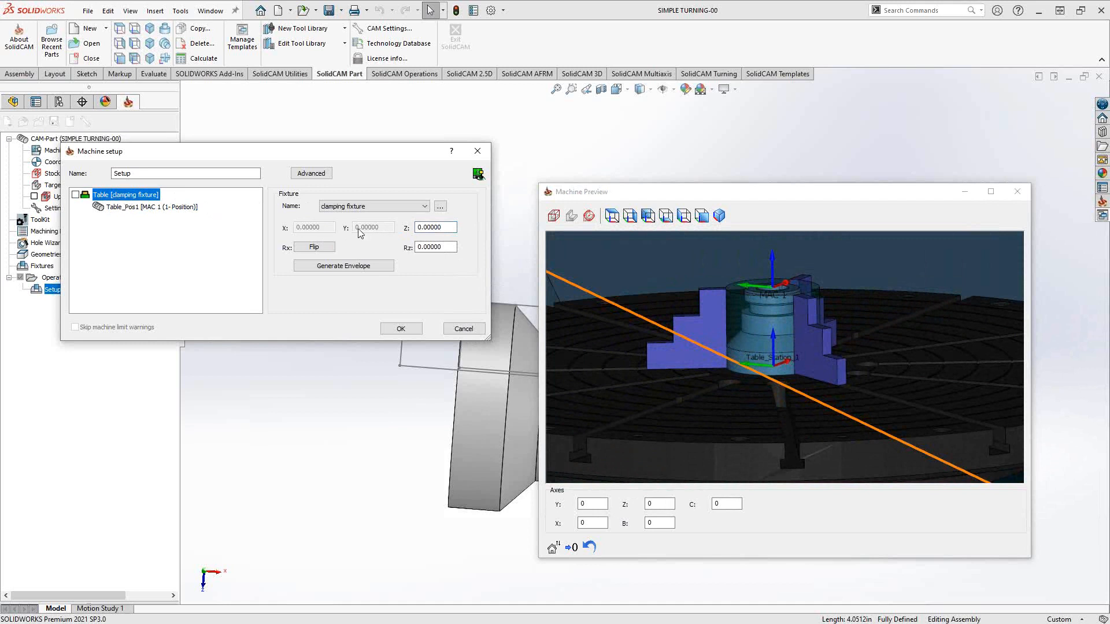
key("Tab")
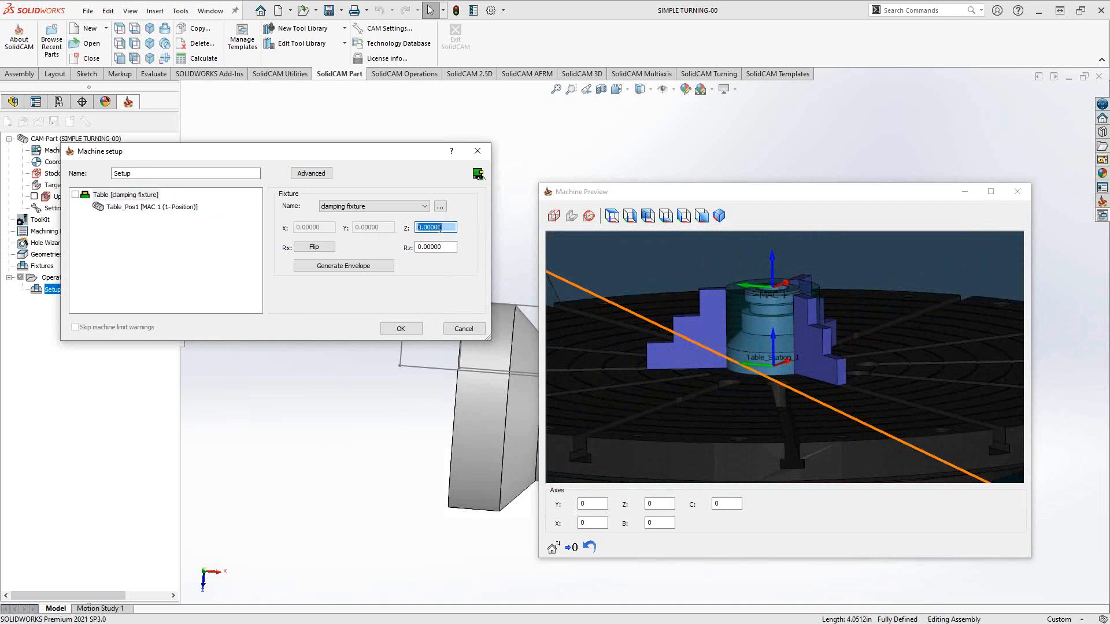
scroll(441, 228, "up", 19)
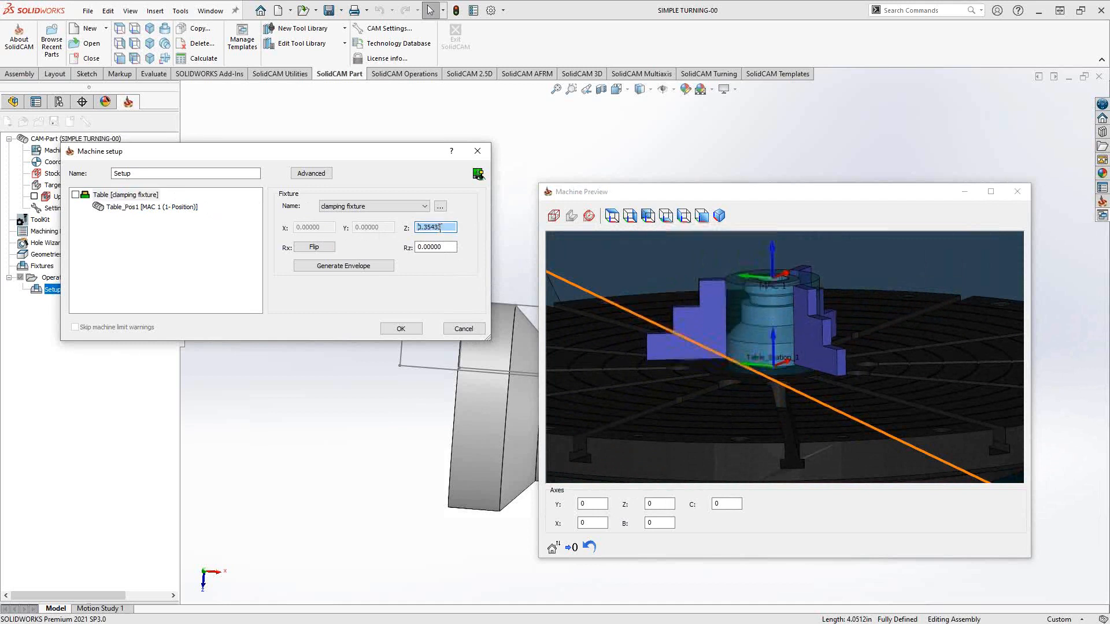
scroll(440, 229, "up", 20)
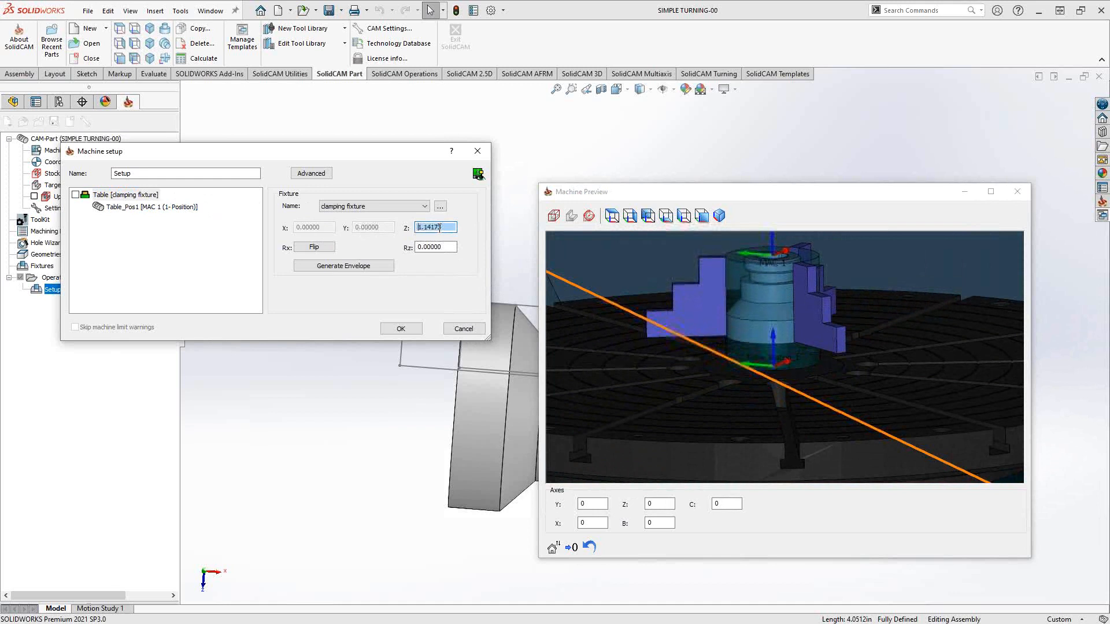
scroll(441, 228, "up", 5)
left_click(720, 368)
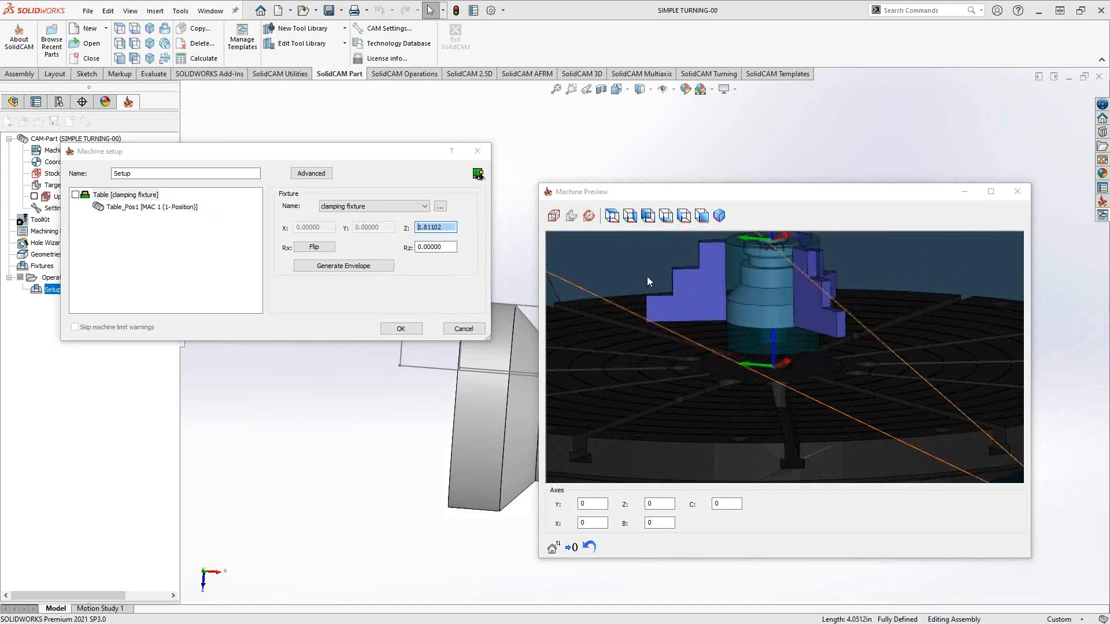
scroll(719, 368, "up", 3)
scroll(719, 354, "down", 5)
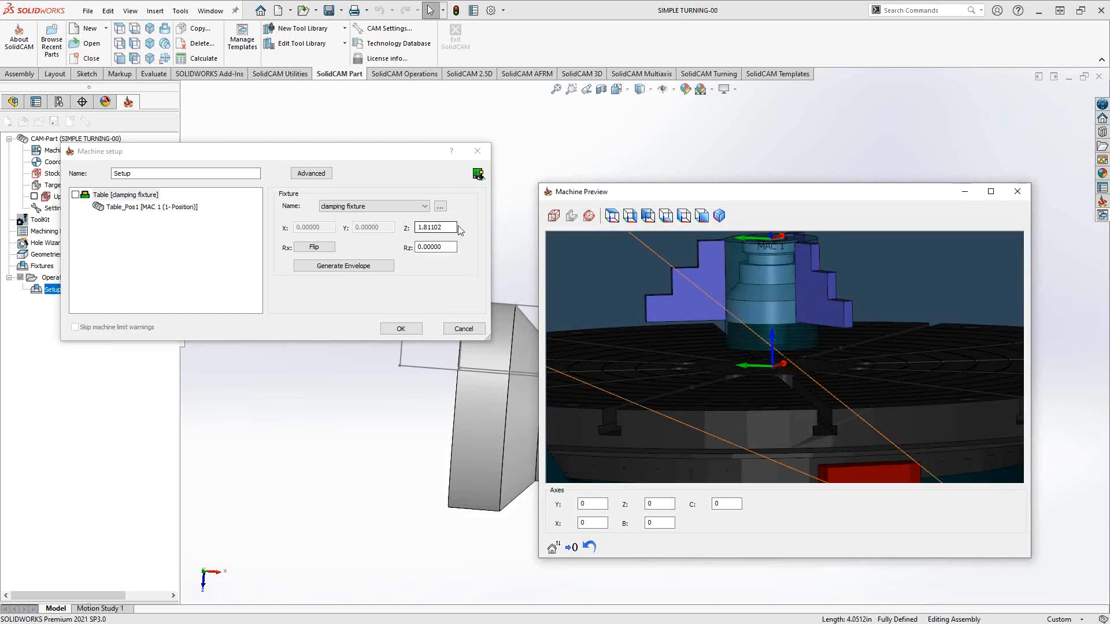
Reset the clamping fixture's Z offset to 0 and check the jaws in the machine preview.
left_click(440, 227)
type("0")
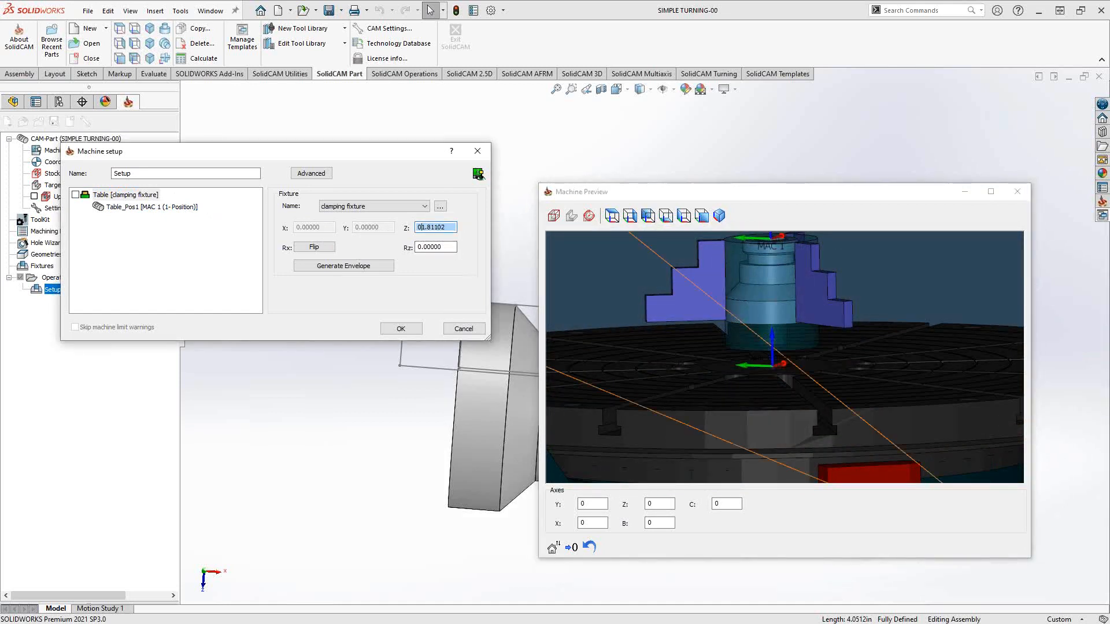
left_click_drag(452, 227, 406, 234)
type("0")
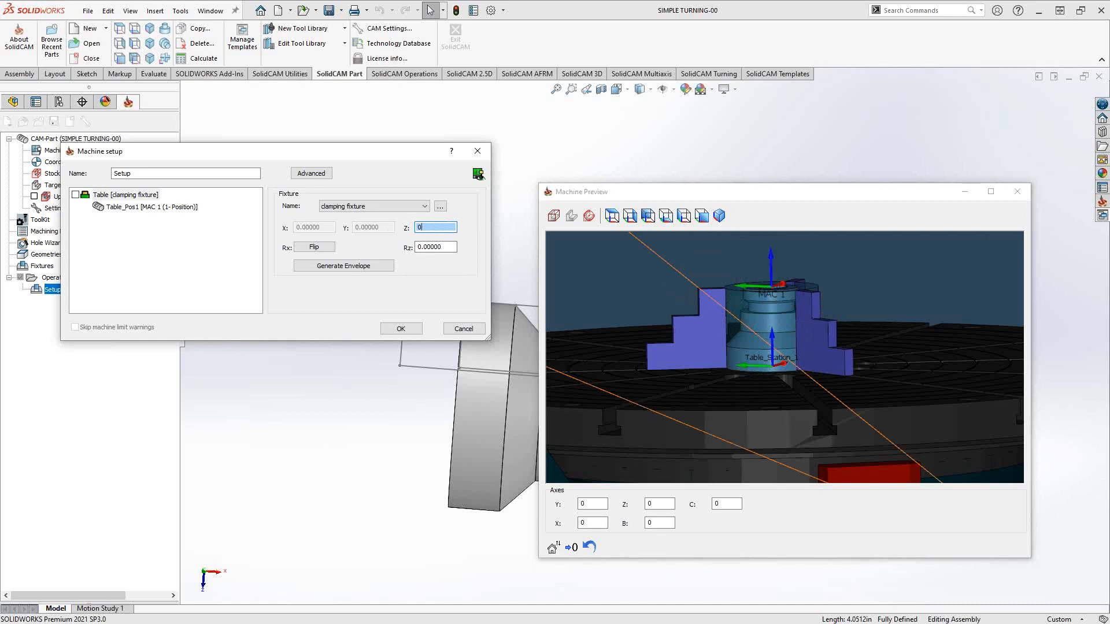
left_click(709, 303)
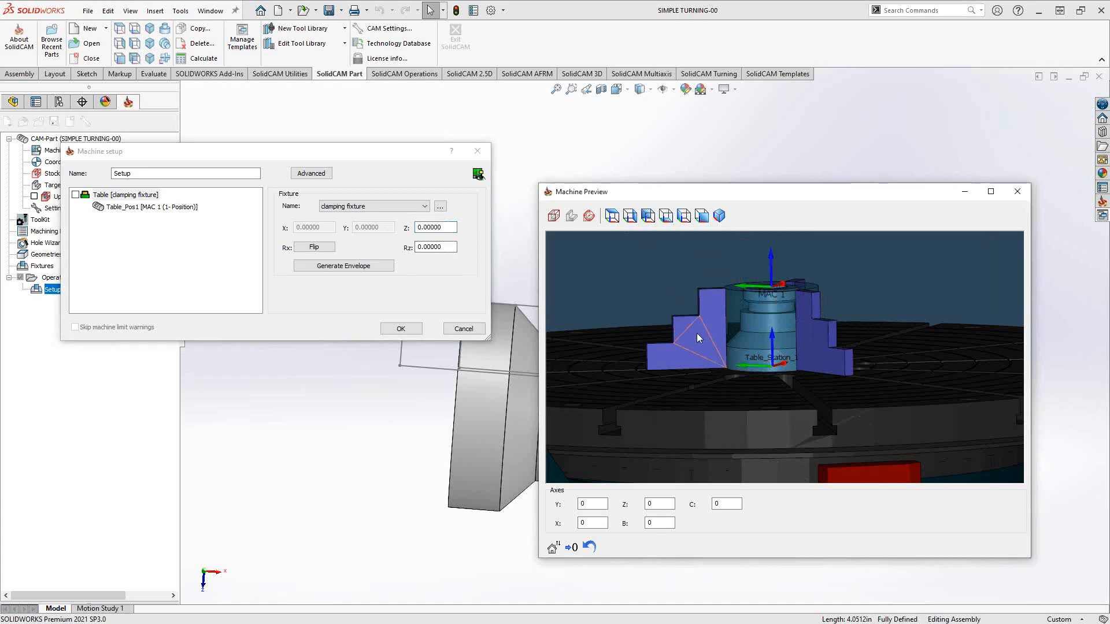
left_click(451, 229)
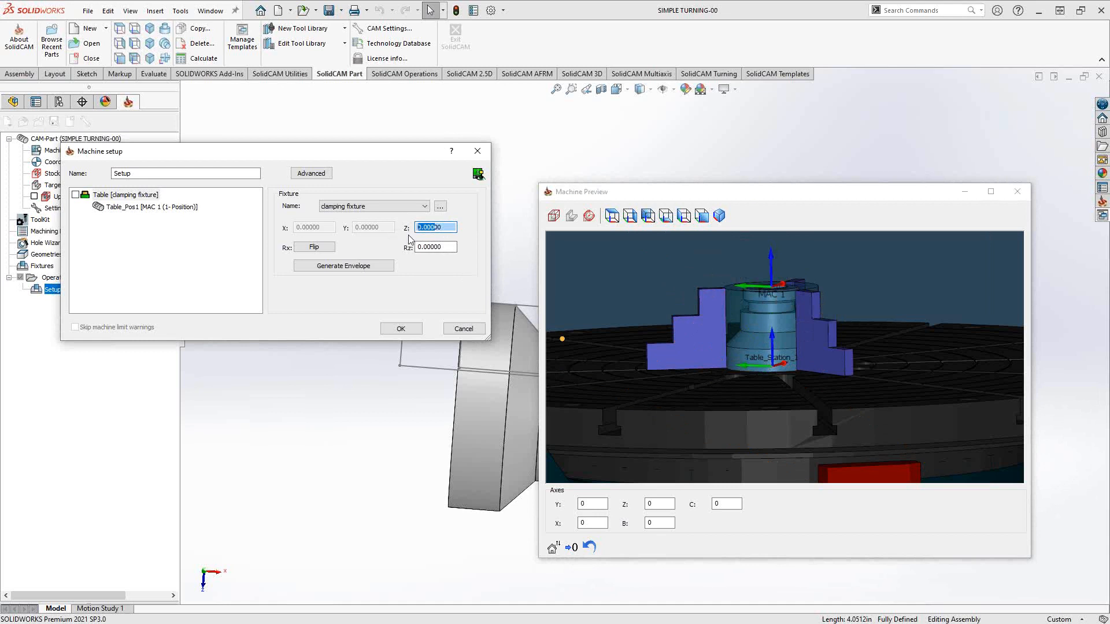
Raise the part at the Table_Pos1 position within the chuck by setting its Z offset to 1.10236.
left_click(129, 213)
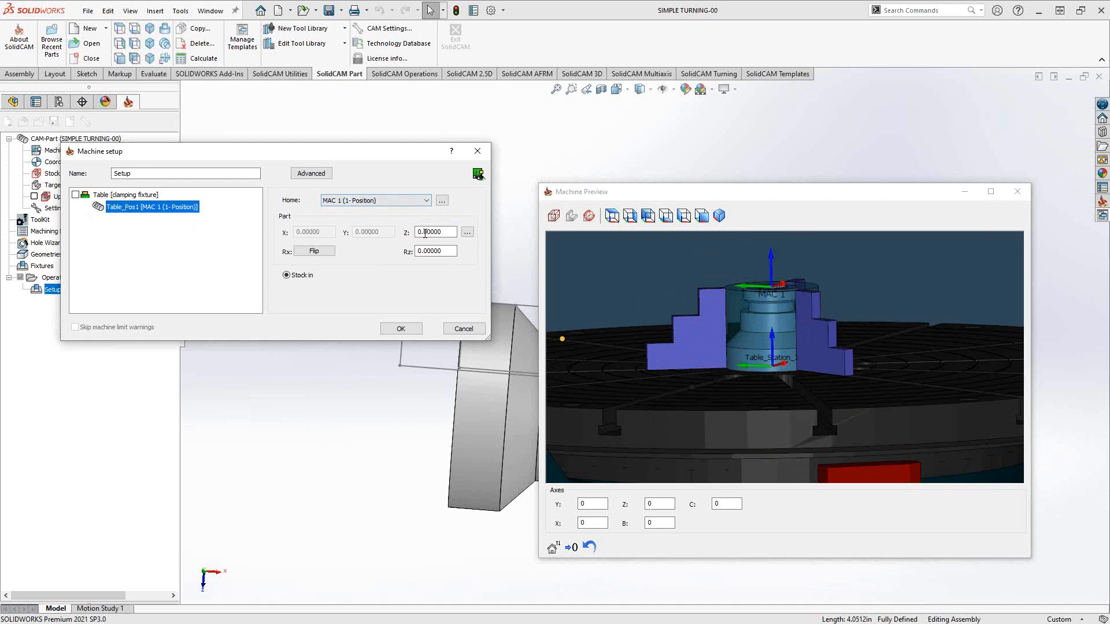
left_click(425, 233)
left_click(744, 308)
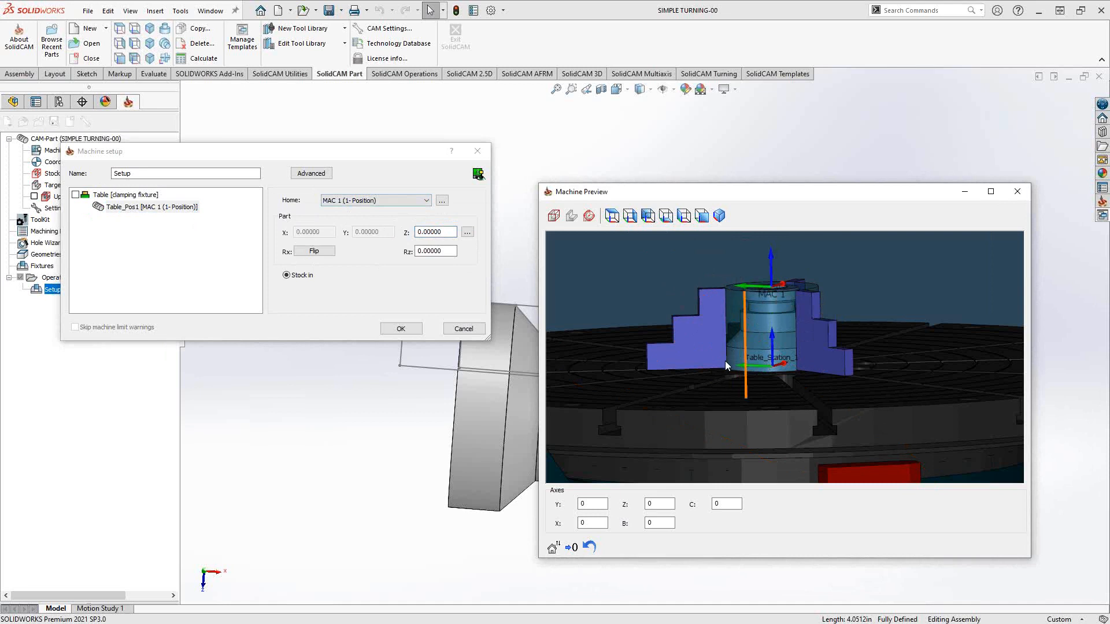
left_click_drag(442, 233, 415, 234)
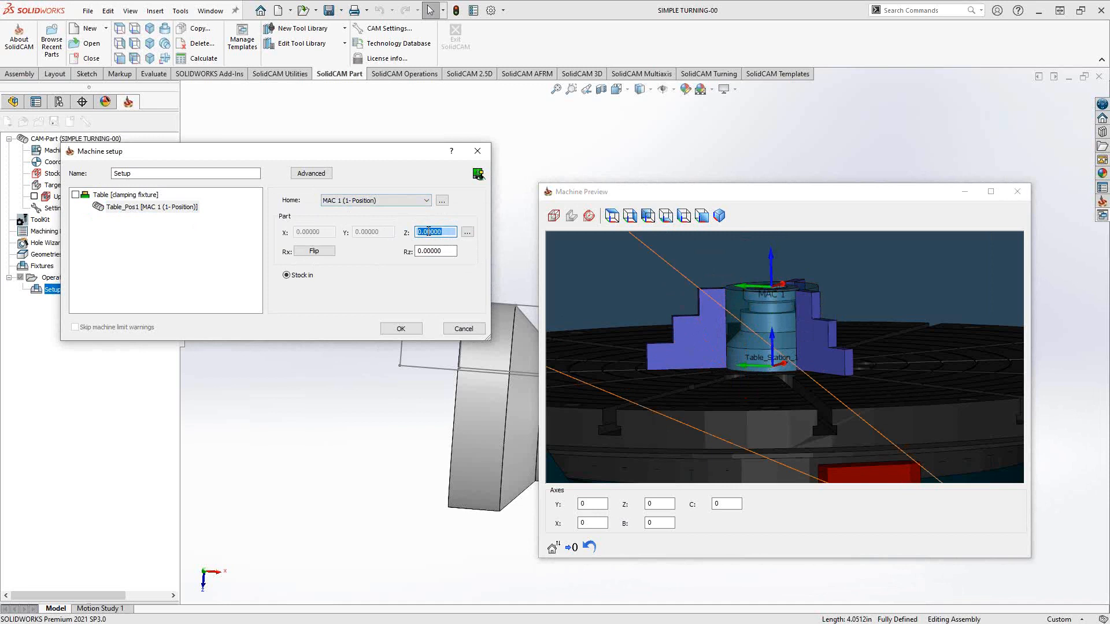
type("0.47244")
key("Return")
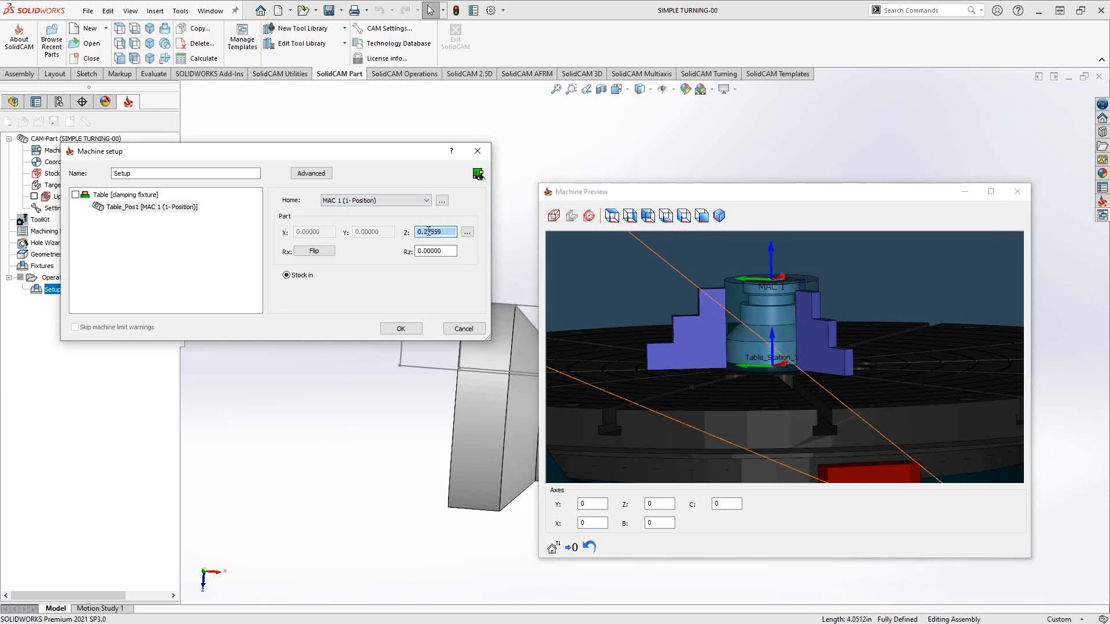
type("1.10236")
key("Return")
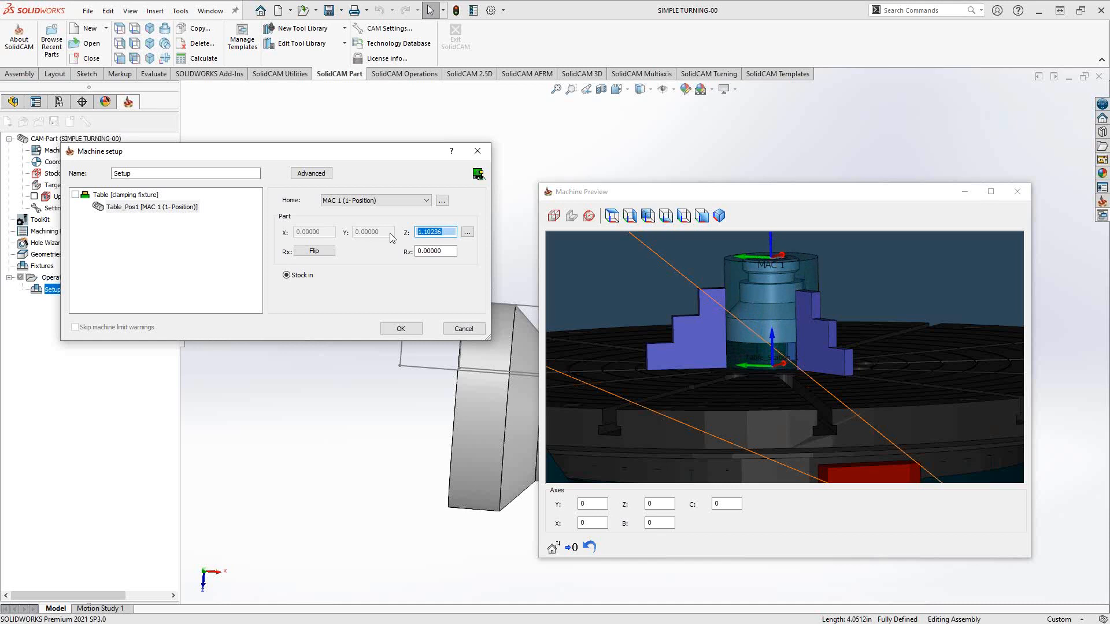
Try a Z offset of 1.25 for the part at the Table_Pos1 position.
type("1.25")
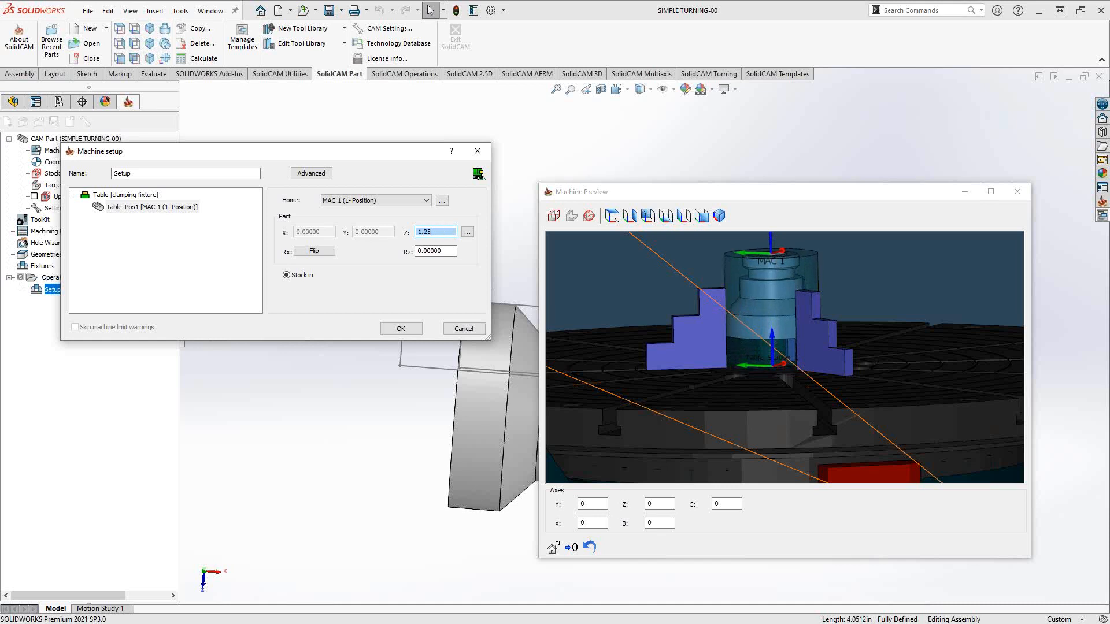
key("Return")
Pick the part's large end face as the Table_Pos1 Z reference, giving 3.05125, and check its fit against the jaws in the machine preview.
left_click(466, 234)
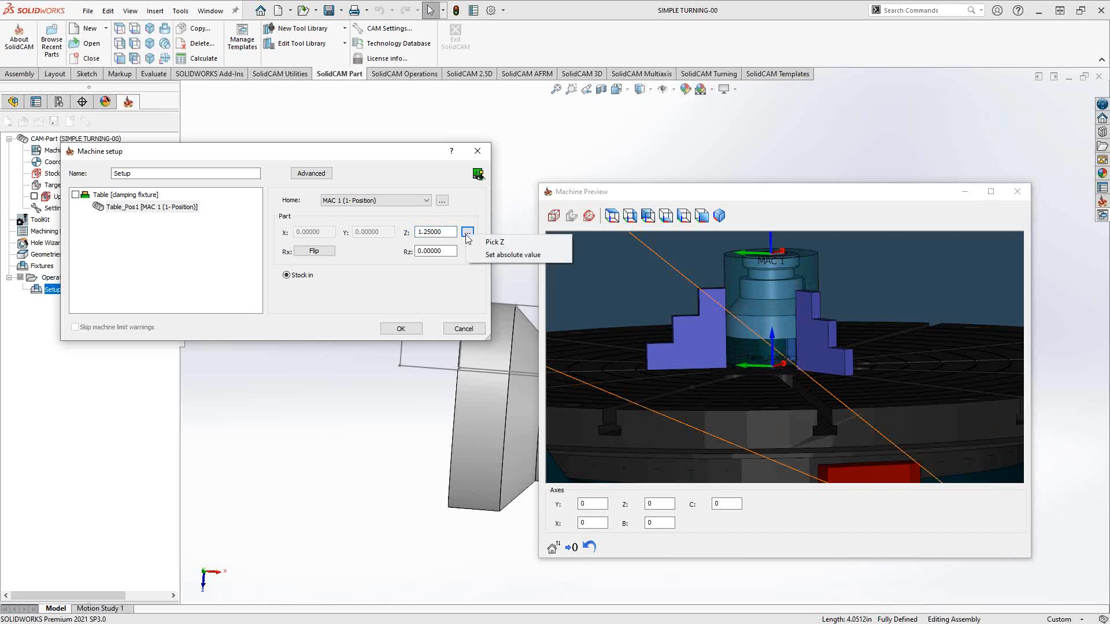
left_click(492, 242)
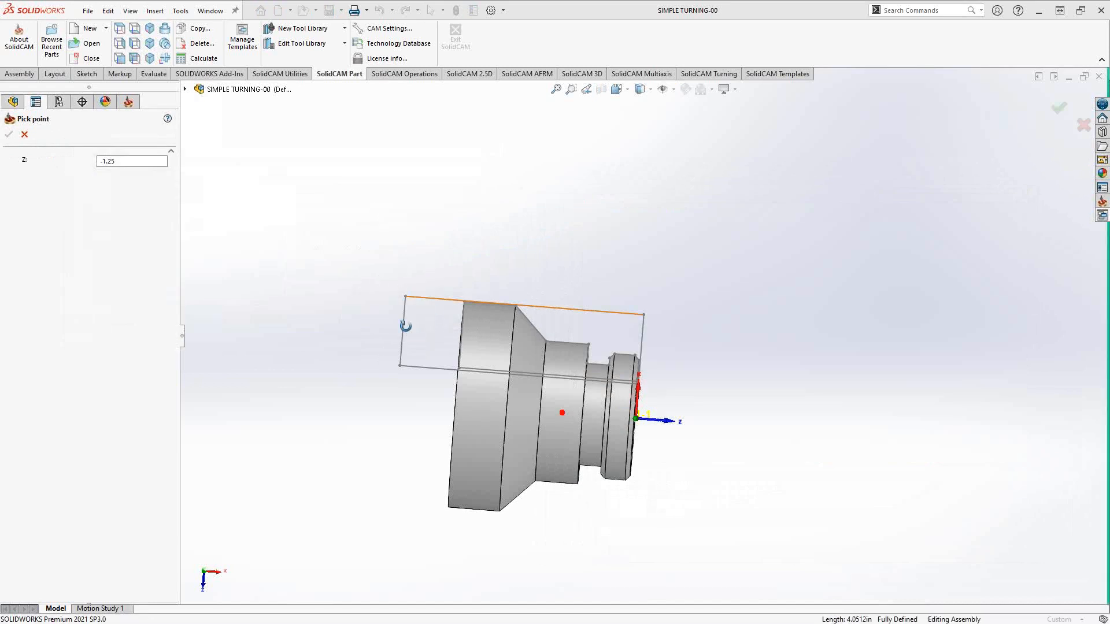
scroll(405, 335, "down", 5)
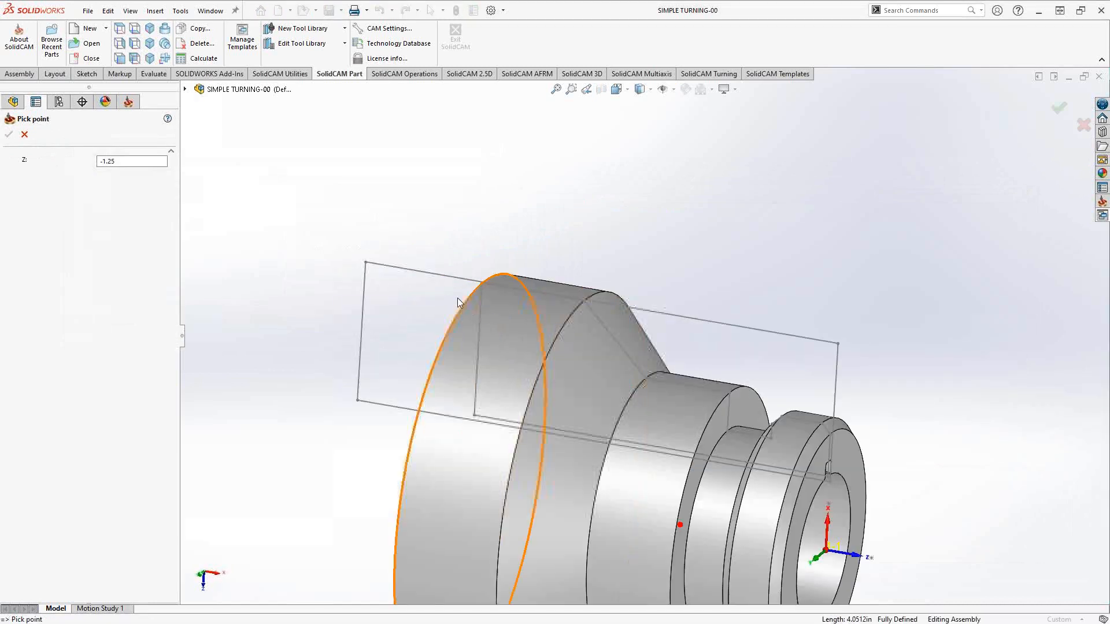
scroll(457, 293, "down", 4)
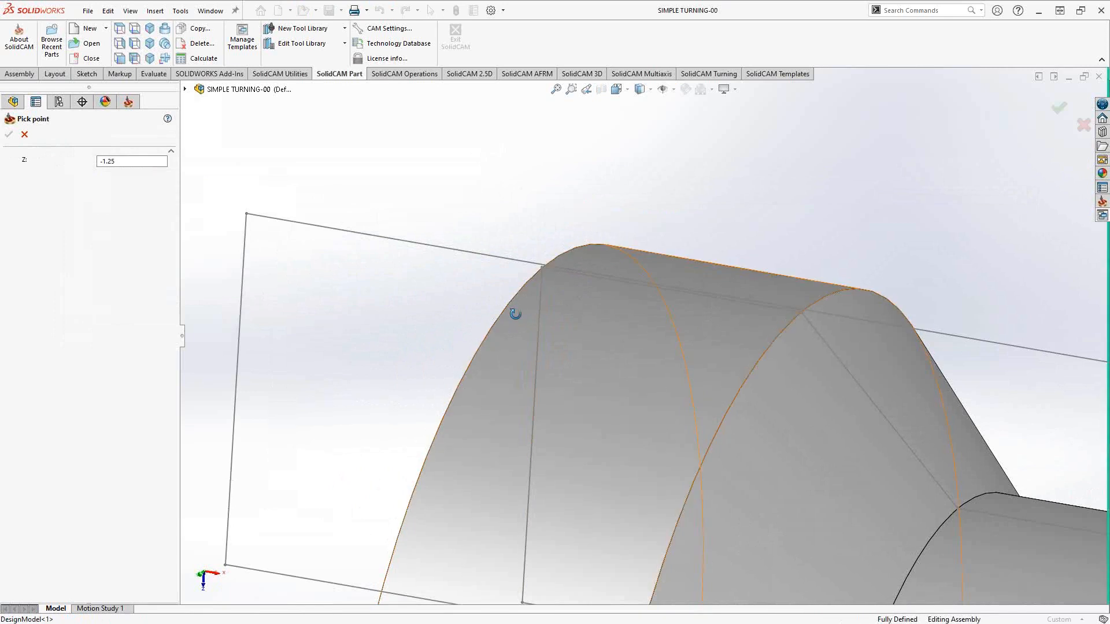
middle_click_drag(515, 314, 560, 304)
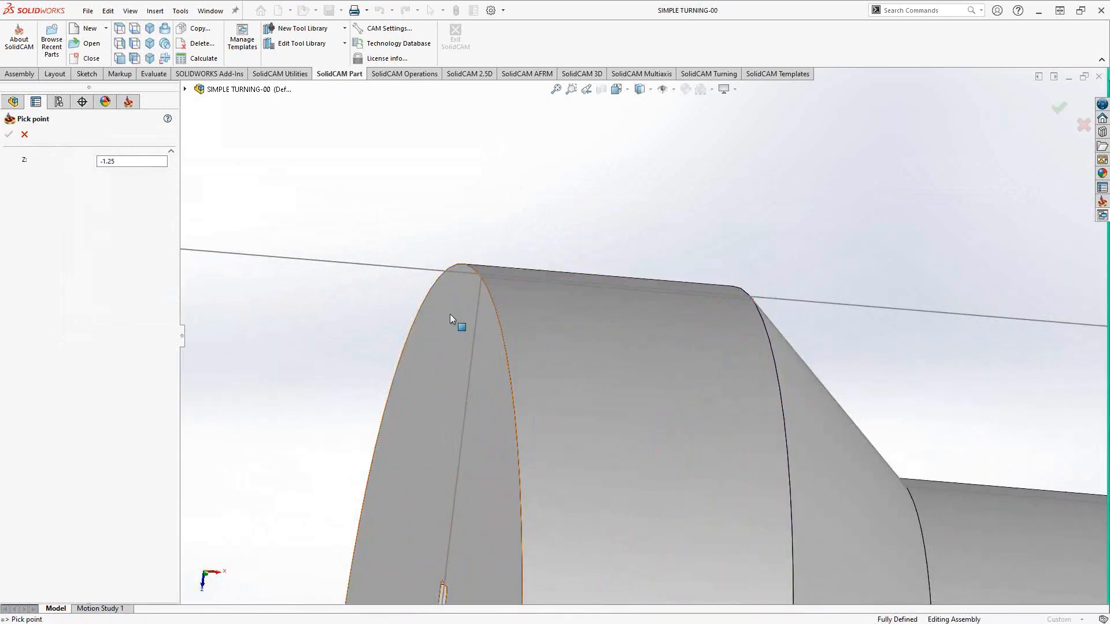
left_click(450, 314)
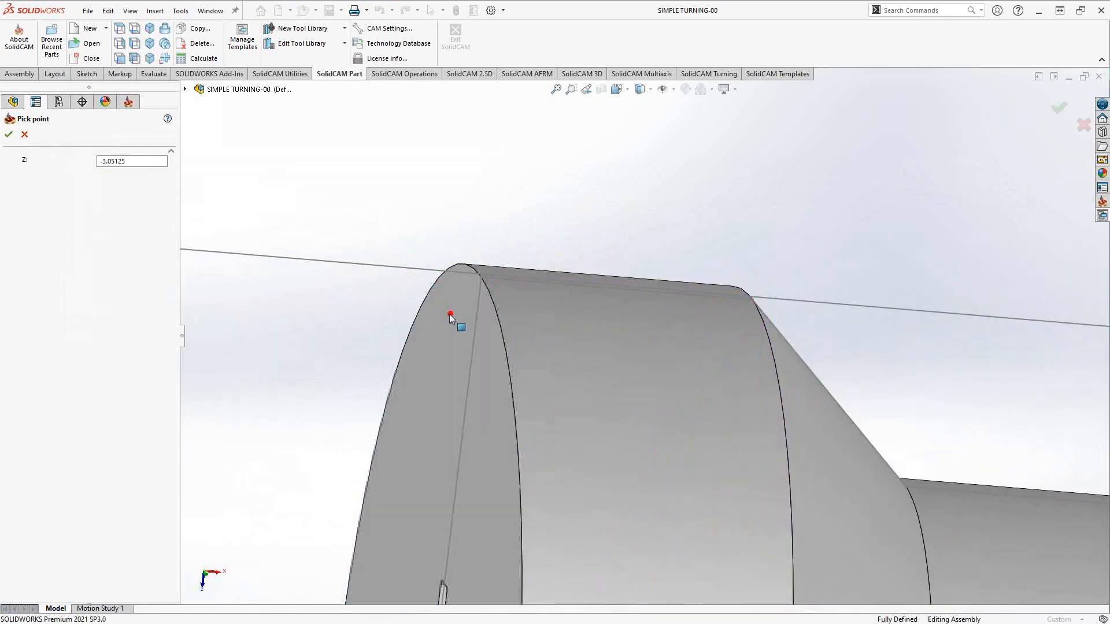
left_click(481, 278)
scroll(496, 338, "up", 3)
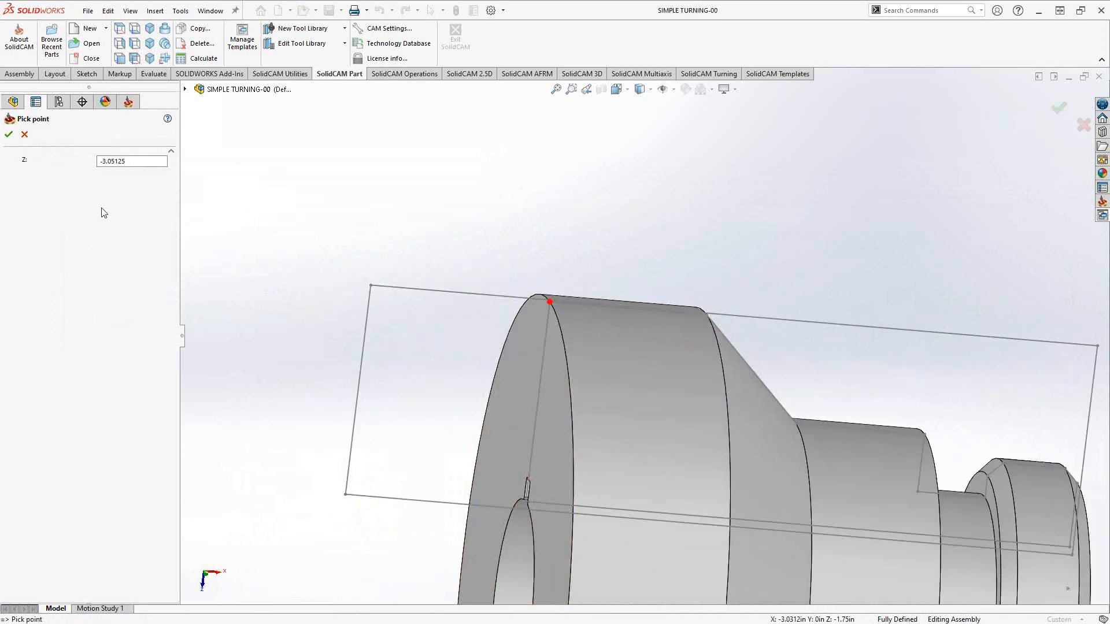
left_click(8, 135)
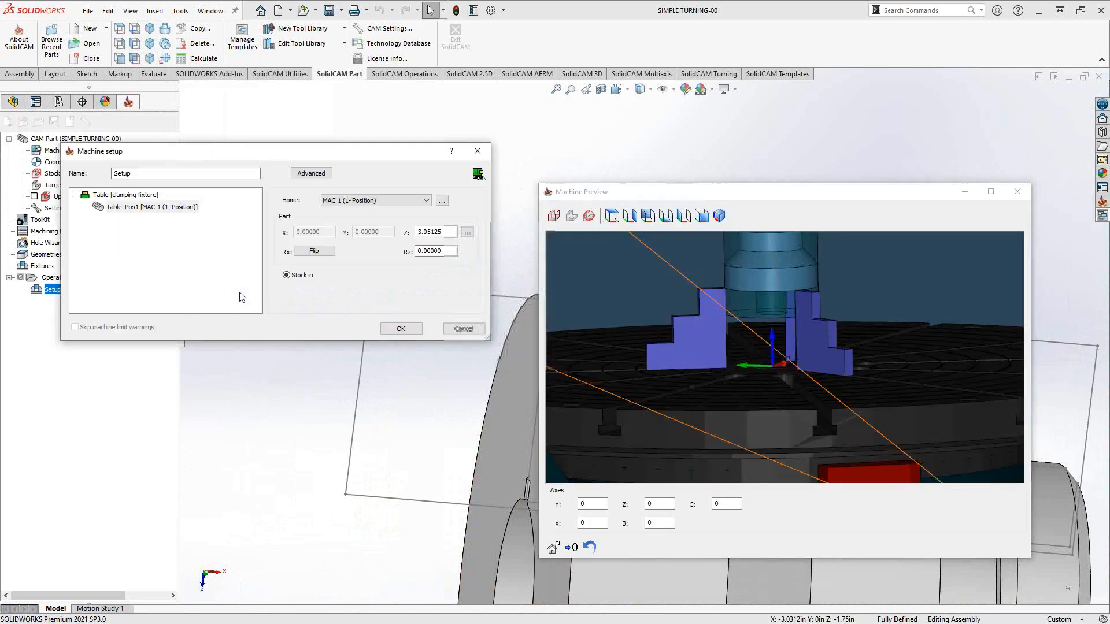
scroll(740, 293, "up", 4)
scroll(757, 329, "up", 3)
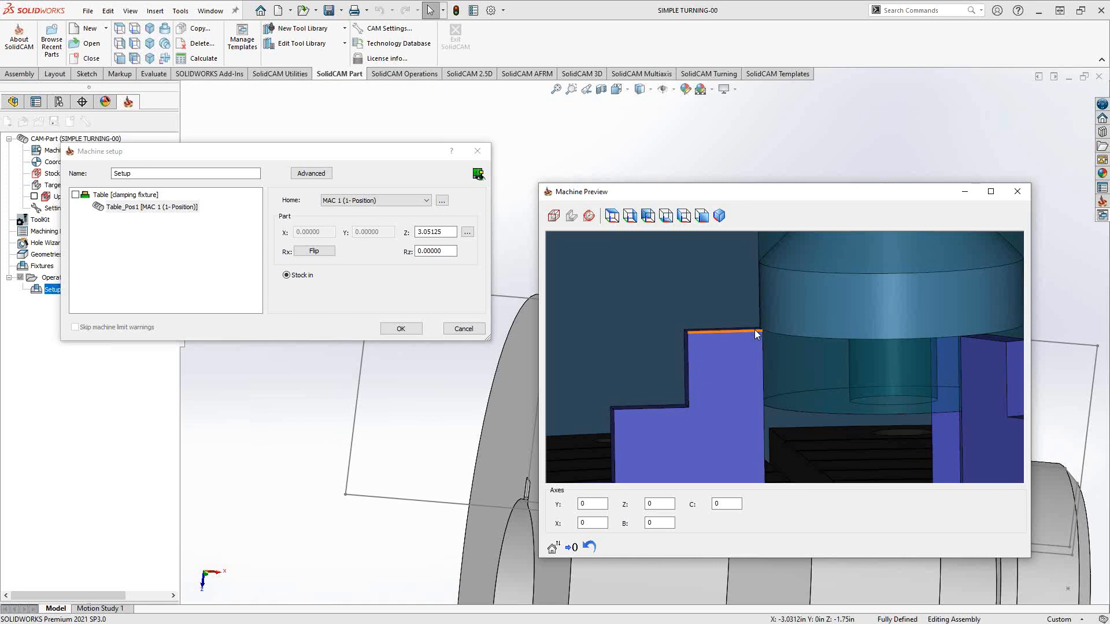
scroll(764, 340, "up", 3)
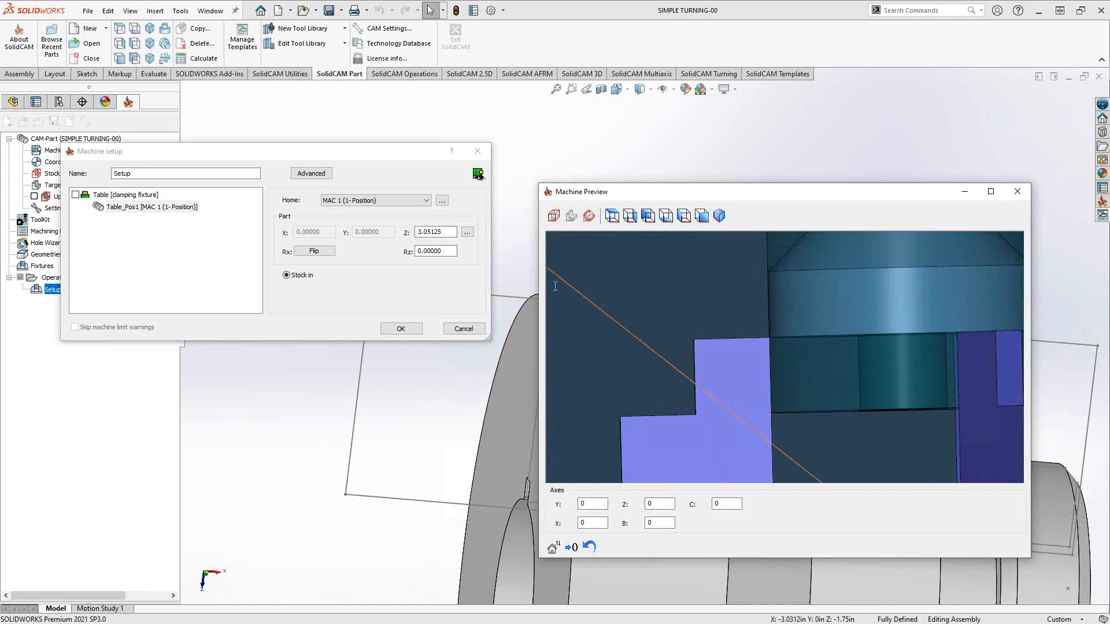
Set the part's Z offset at Table_Pos1 to 3.1 and check its fit against the jaws in the machine preview.
double_click(445, 232)
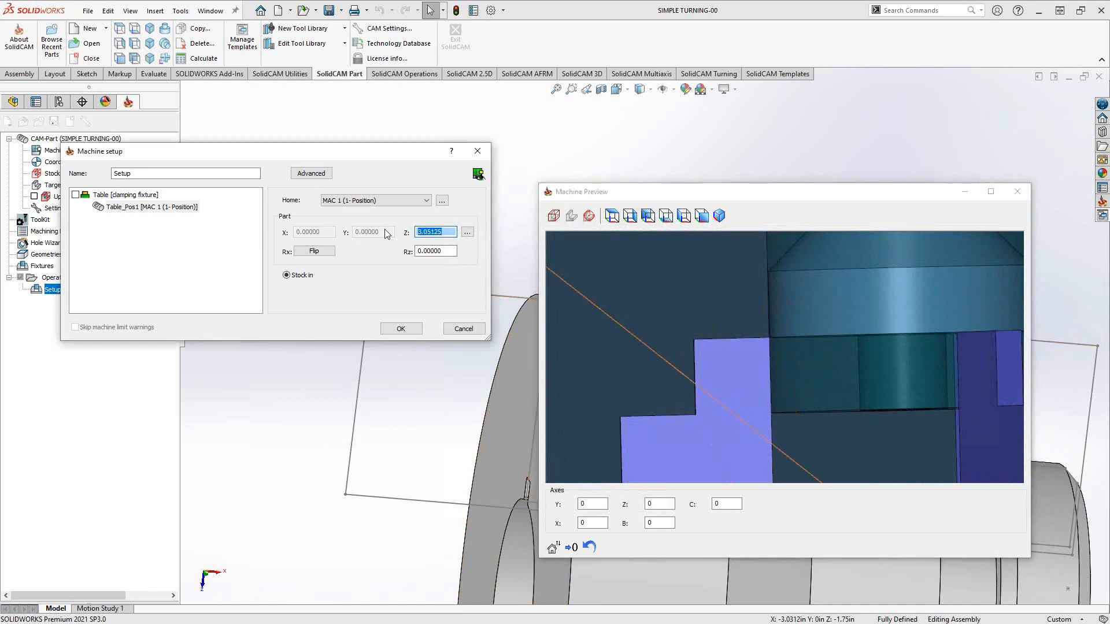
type("3.1")
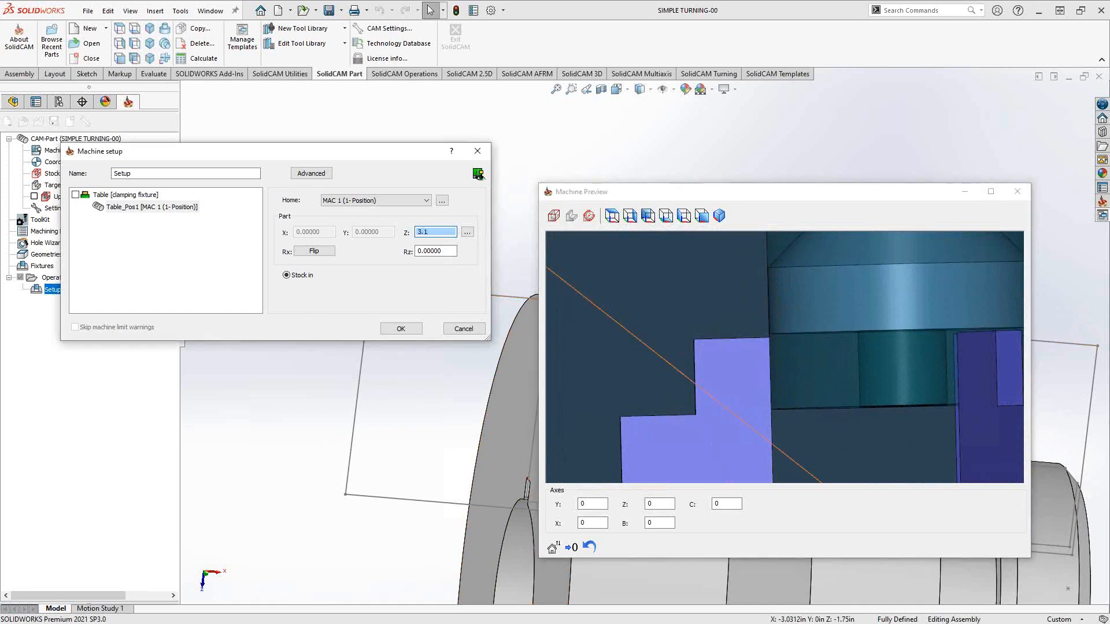
left_click(538, 247)
scroll(776, 340, "up", 2)
scroll(790, 350, "down", 8)
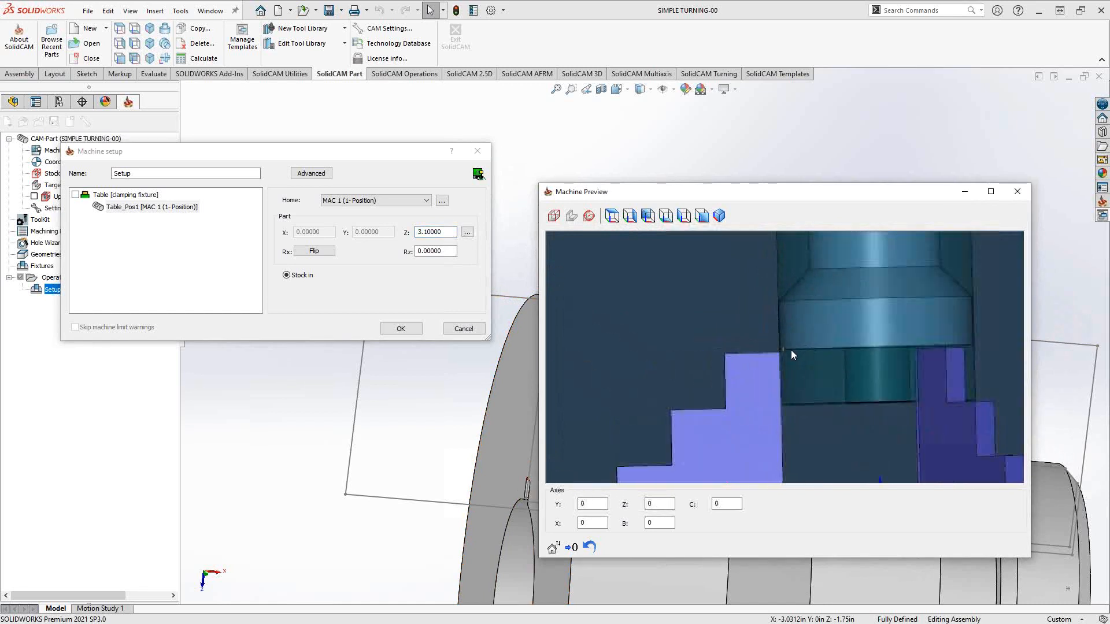
Examine the part, the chuck jaws and the rotary table from several angles in the machine preview.
middle_click_drag(790, 350, 754, 417)
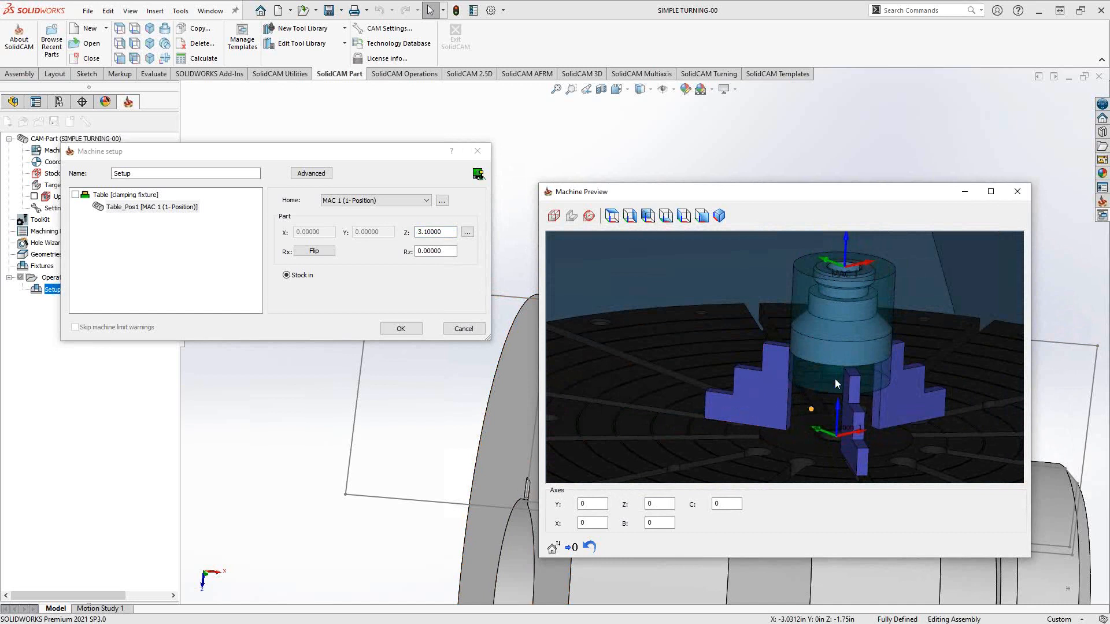
mouse_move(869, 376)
middle_mouse_down()
mouse_move(815, 359)
mouse_move(852, 365)
middle_mouse_up()
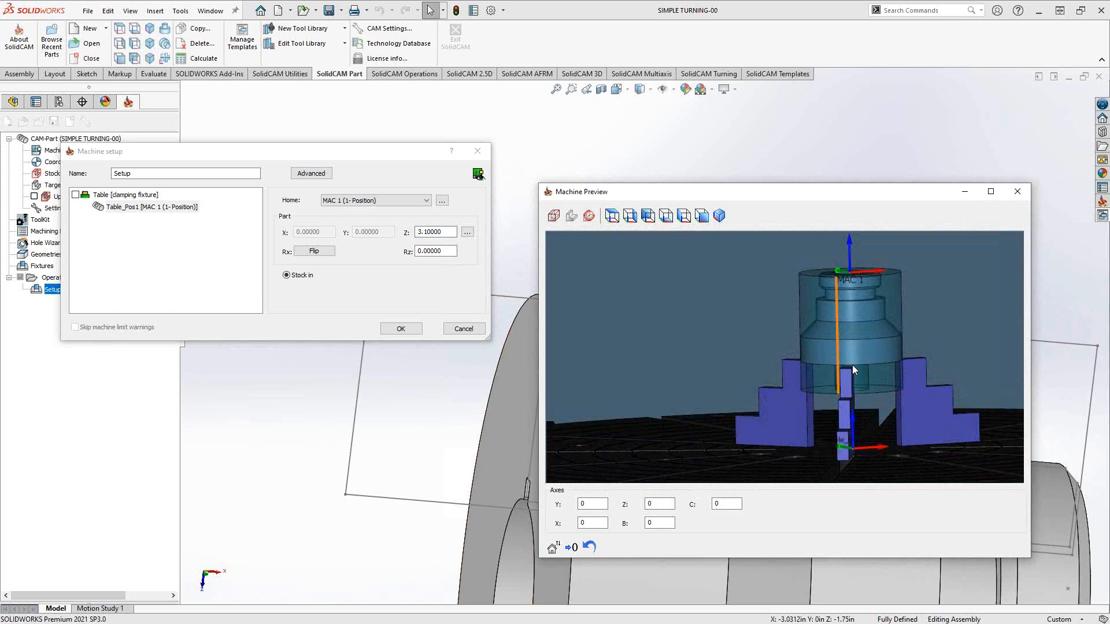
scroll(856, 380, "down", 3)
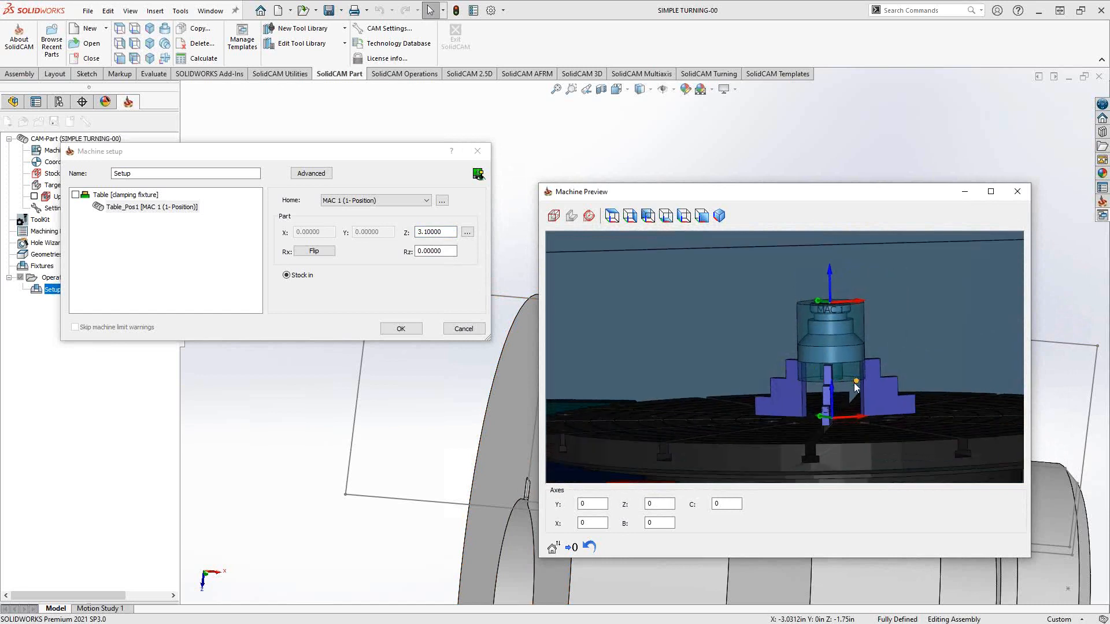
mouse_move(854, 383)
middle_mouse_down()
mouse_move(865, 373)
mouse_move(838, 375)
mouse_move(848, 370)
middle_mouse_up()
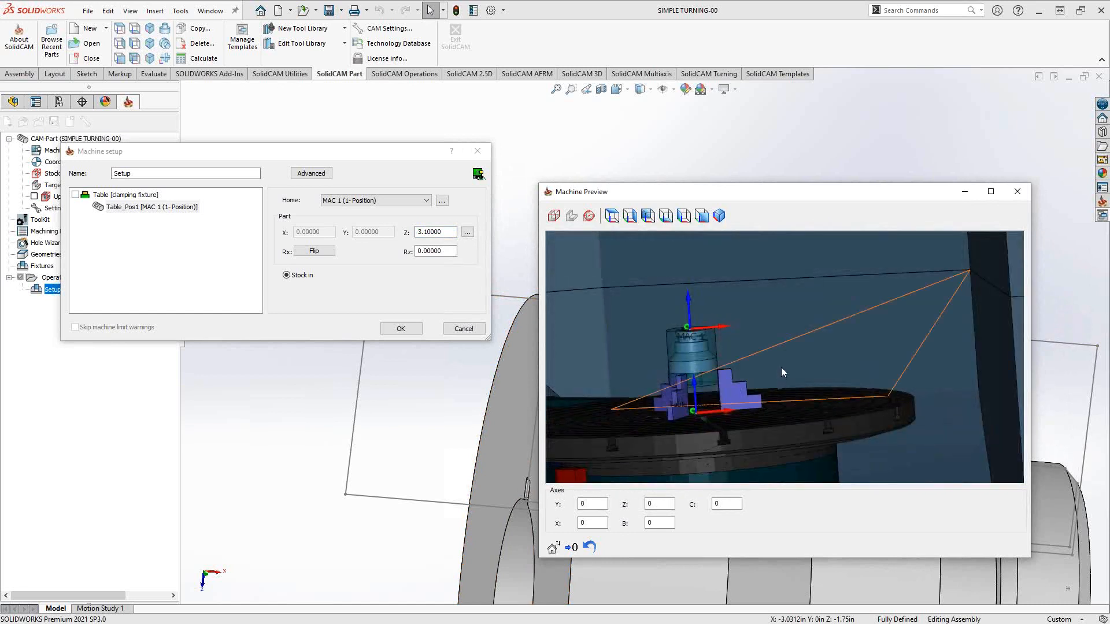
scroll(737, 386, "down", 5)
mouse_move(734, 387)
middle_mouse_down()
mouse_move(744, 404)
mouse_move(771, 384)
mouse_move(729, 382)
middle_mouse_up()
scroll(729, 383, "up", 5)
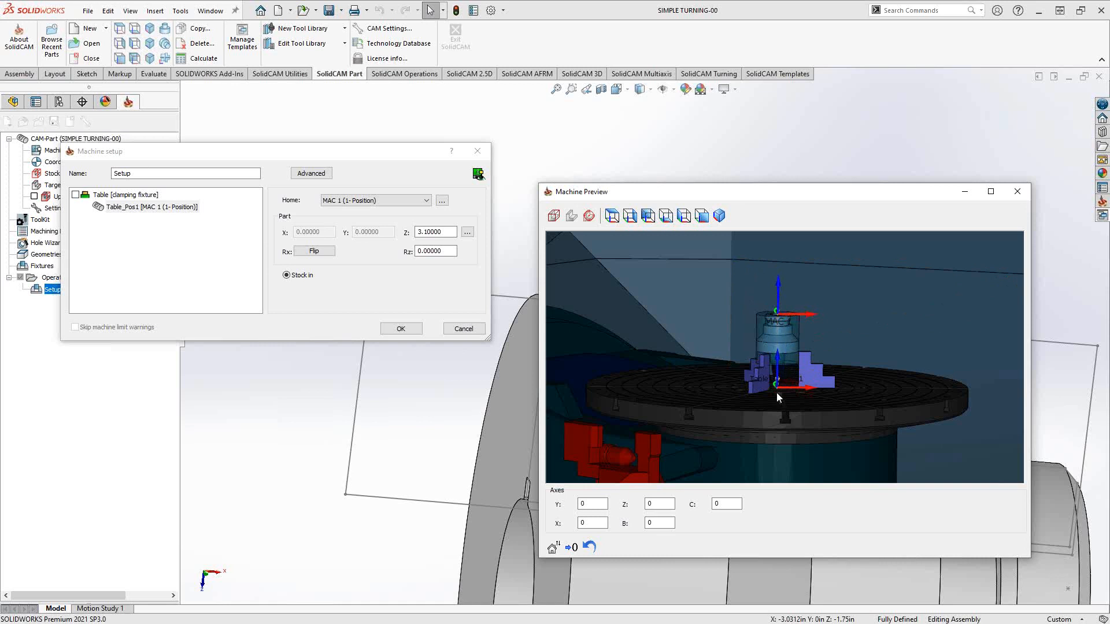
scroll(781, 410, "down", 3)
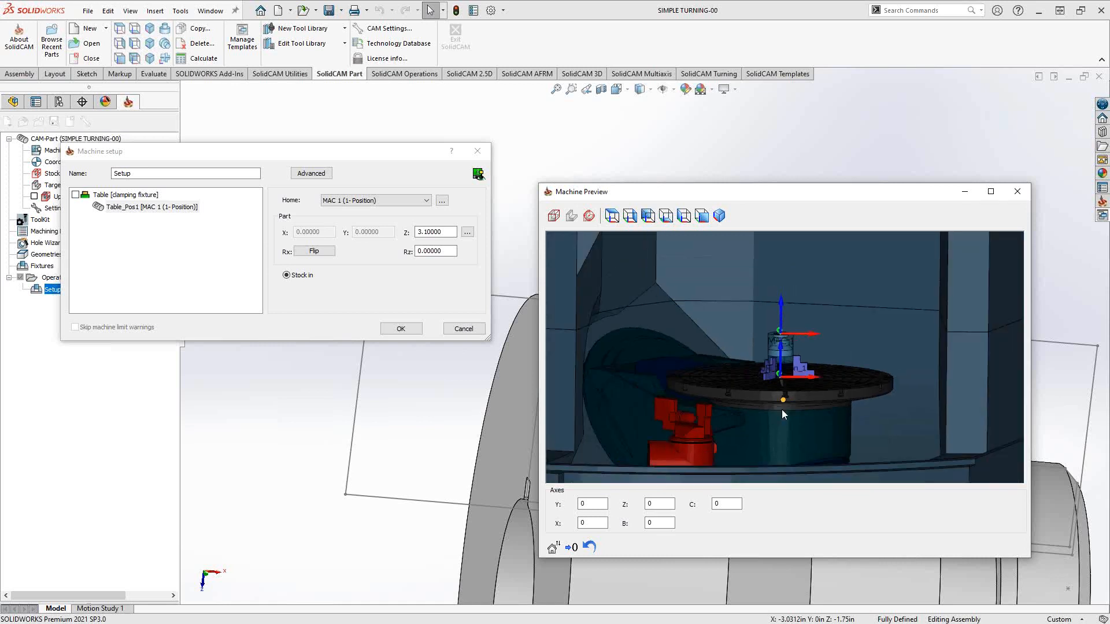
middle_click_drag(771, 410, 776, 417)
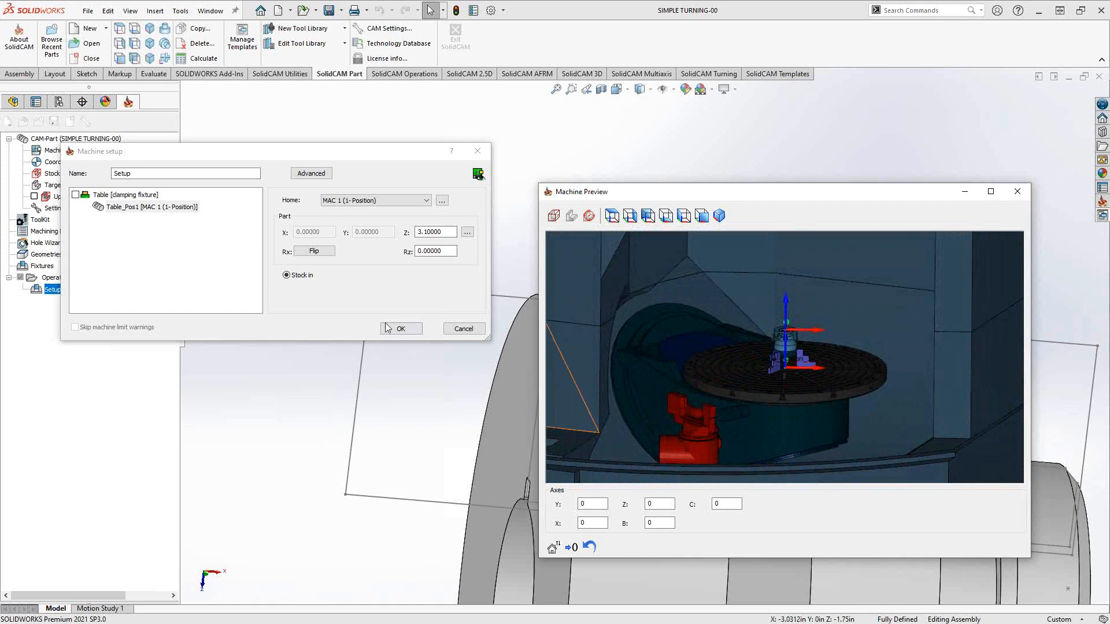
Accept the first machine setup and return to the model.
left_click(408, 331)
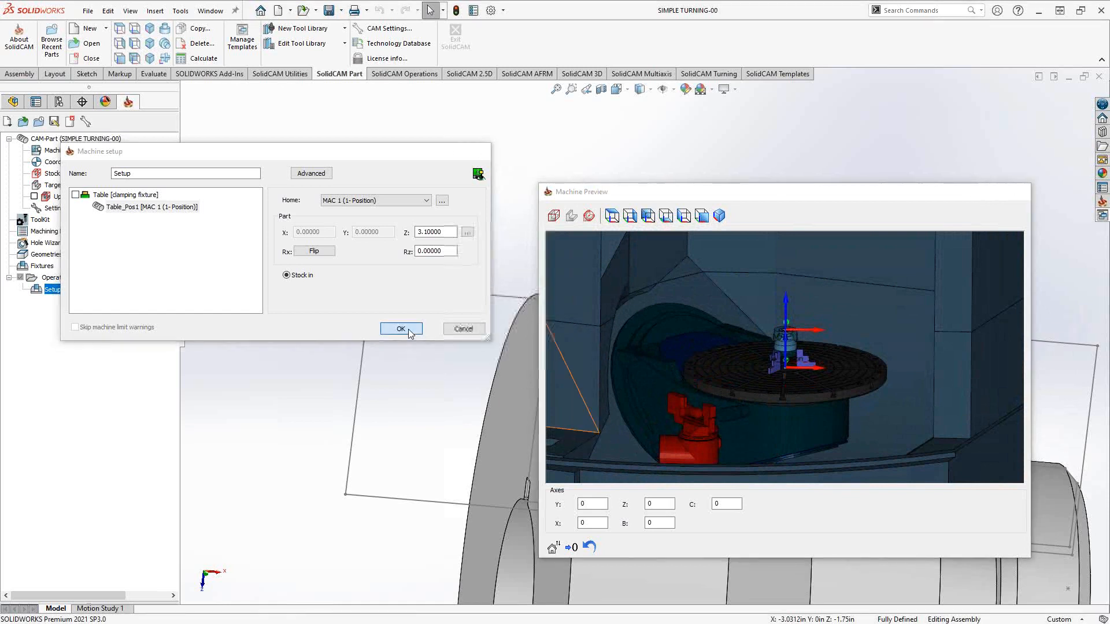
scroll(450, 331, "up", 6)
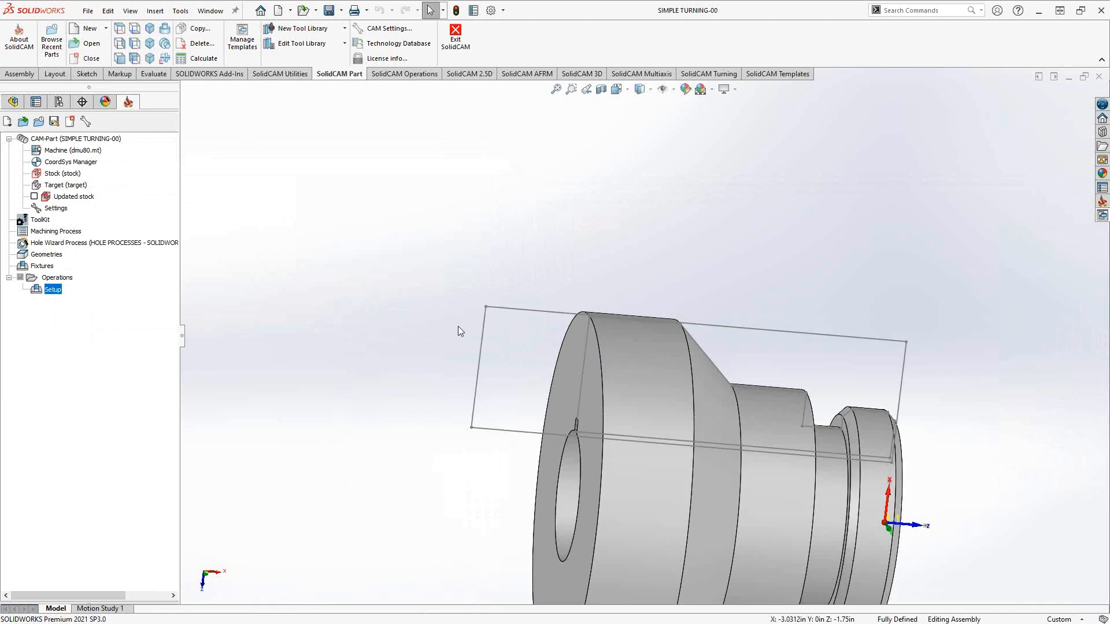
middle_click_drag(497, 339, 463, 347)
scroll(464, 347, "up", 1)
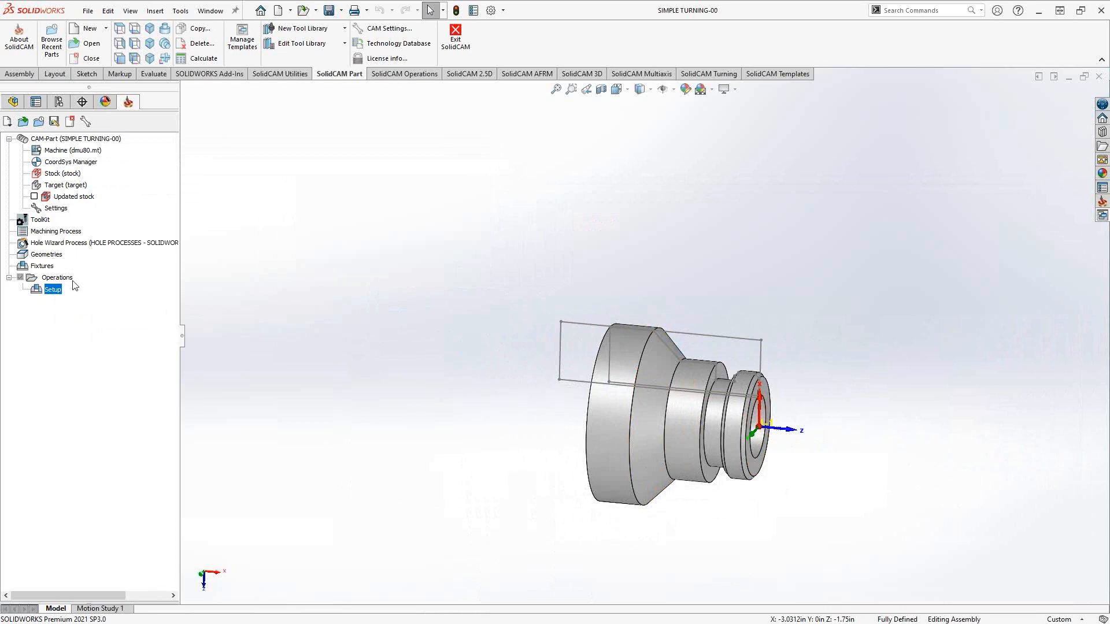
Add a second machine setup at the end of the operations tree and assign MAC 2 (1- Position) as the Table_Pos1 home.
right_click(58, 279)
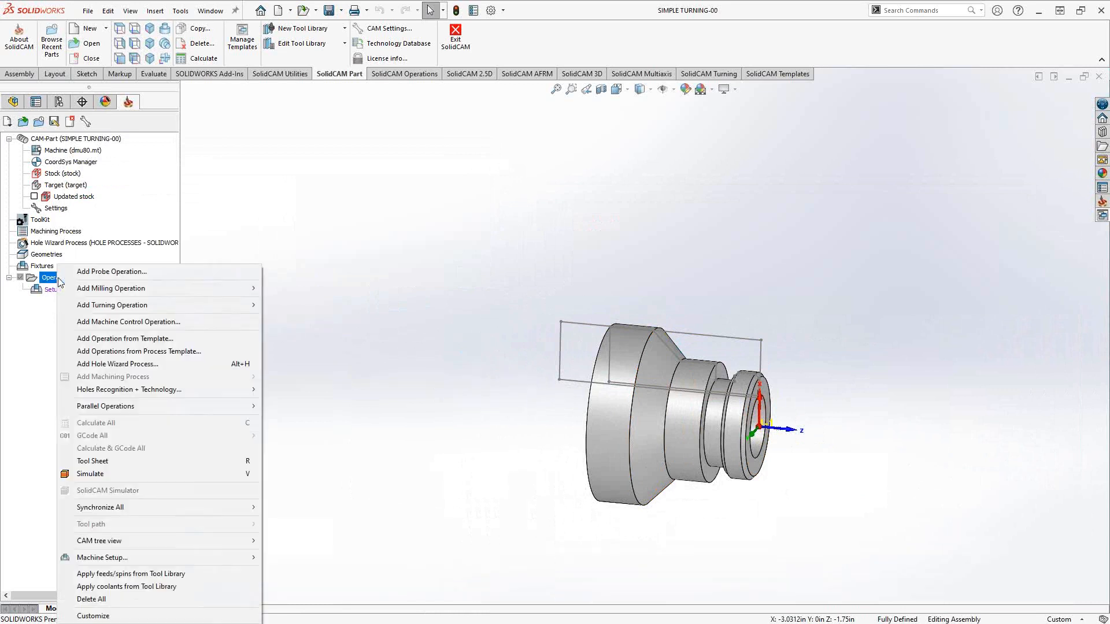
mouse_move(164, 557)
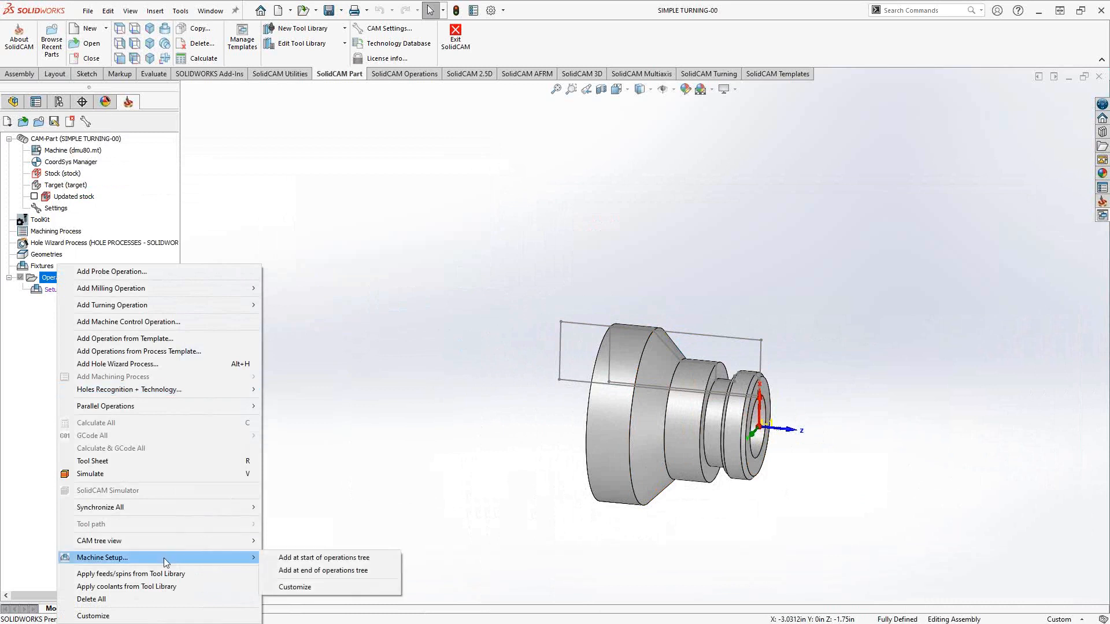
left_click(313, 570)
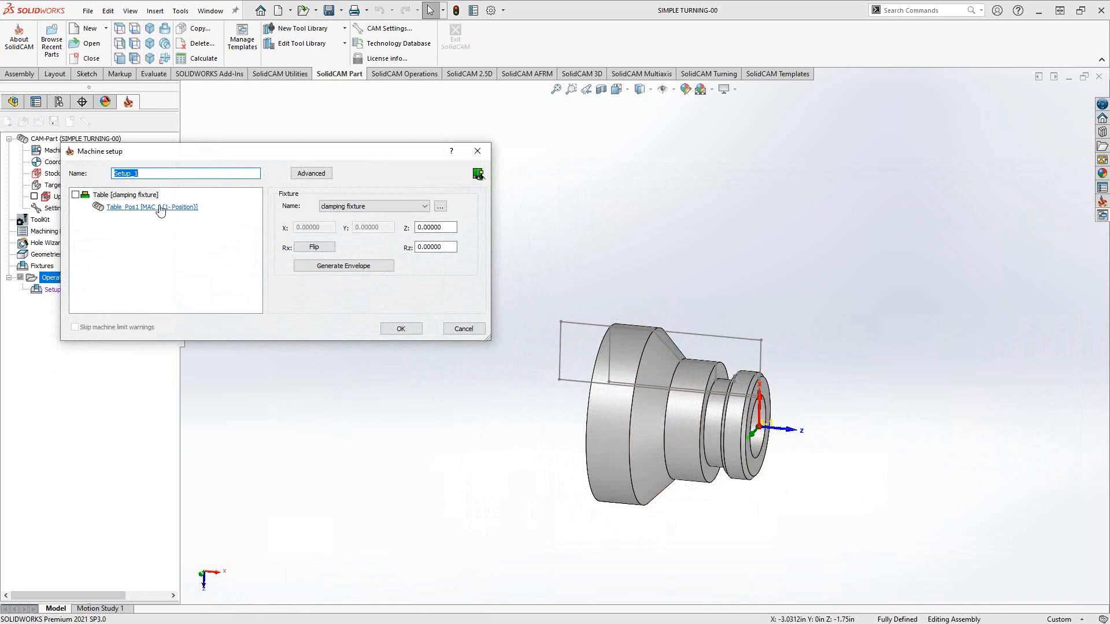
left_click(135, 210)
left_click(341, 200)
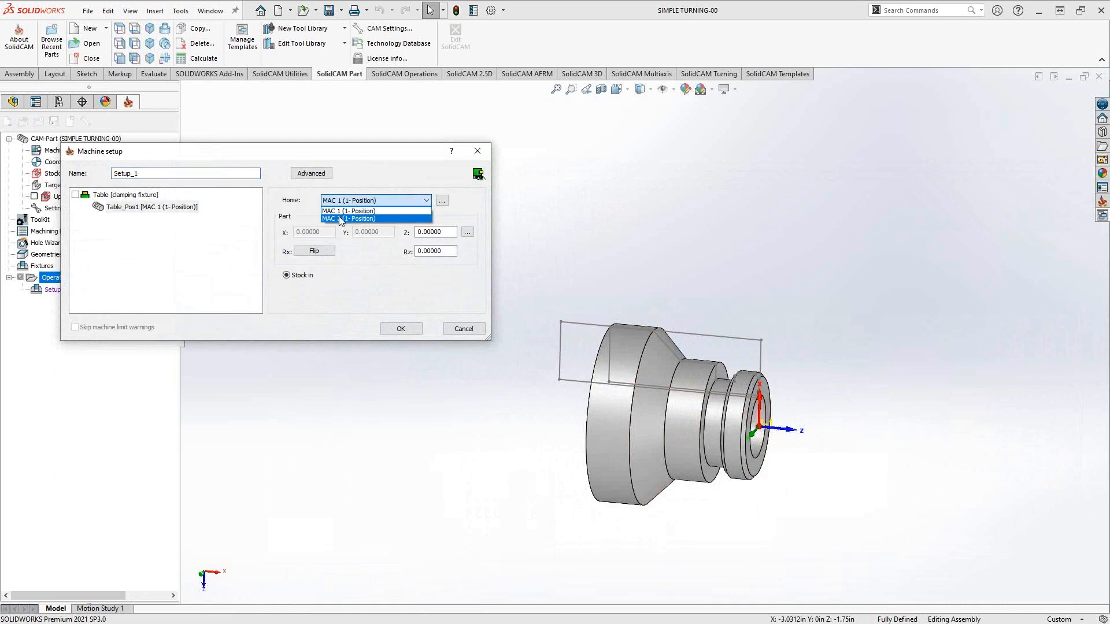
left_click(338, 217)
left_click(124, 195)
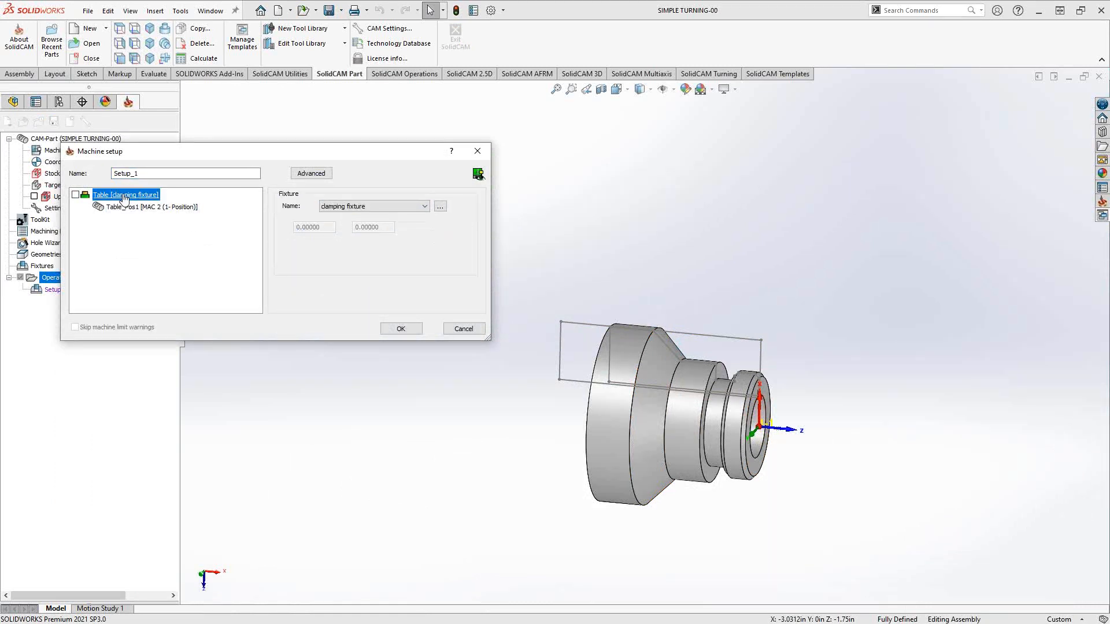
left_click(162, 209)
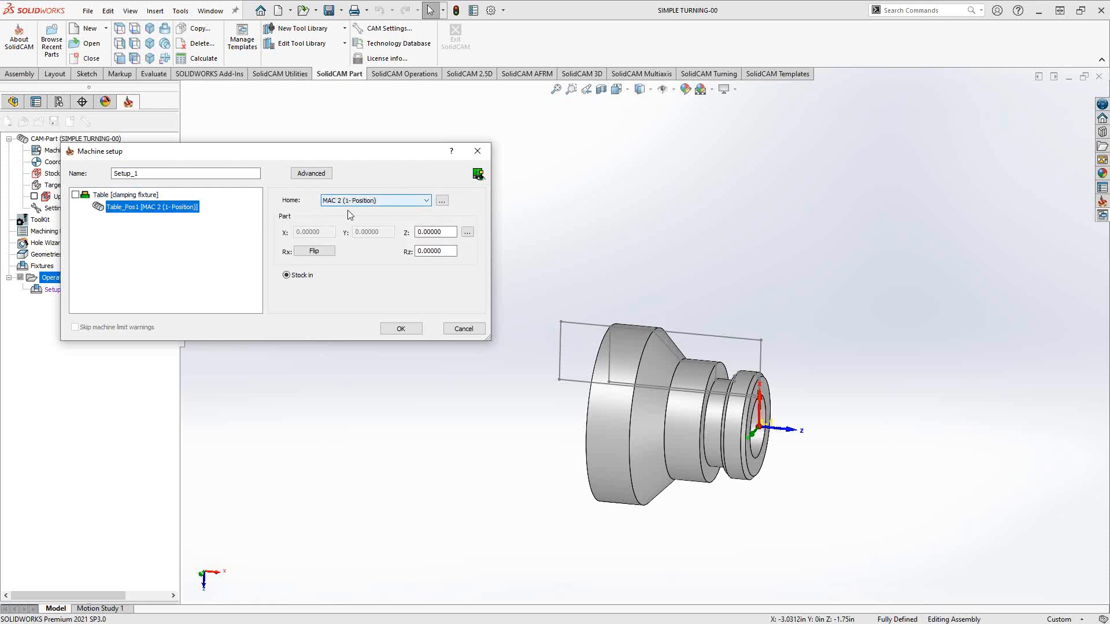
Pick the corner where the cone meets the smaller diameter as the part's Z reference, giving 1.4375, and open the machine preview.
left_click(467, 232)
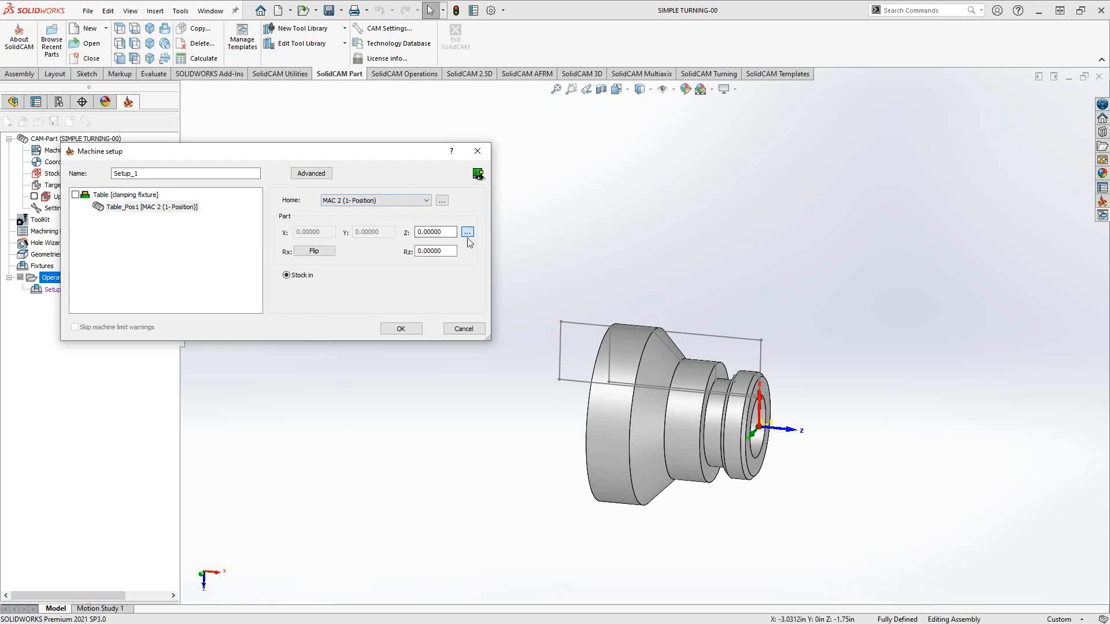
left_click(509, 243)
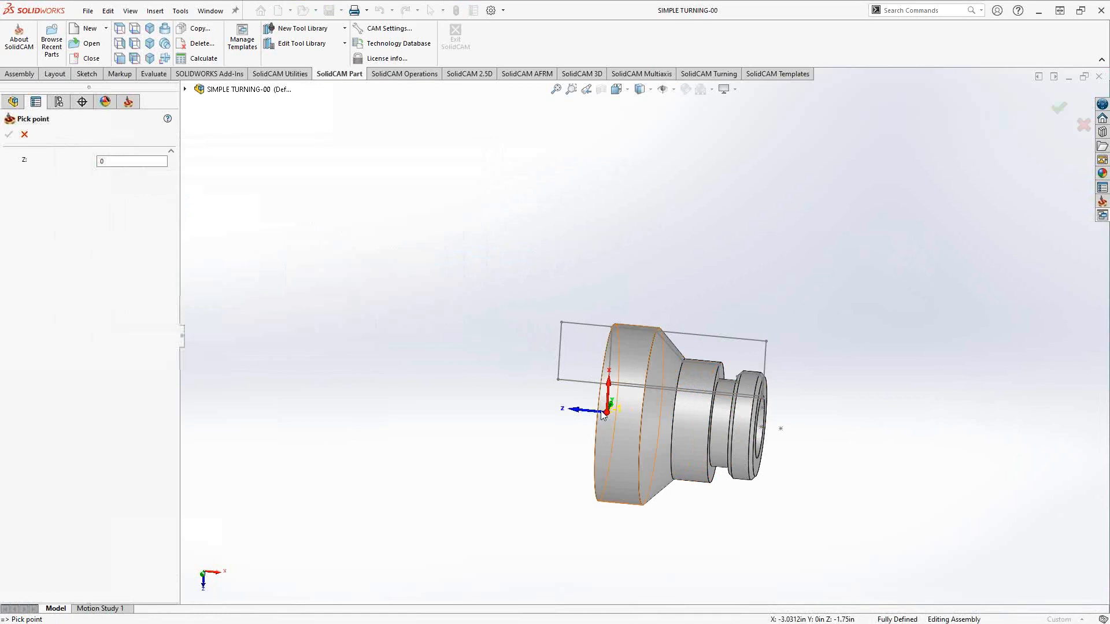
scroll(684, 373, "down", 6)
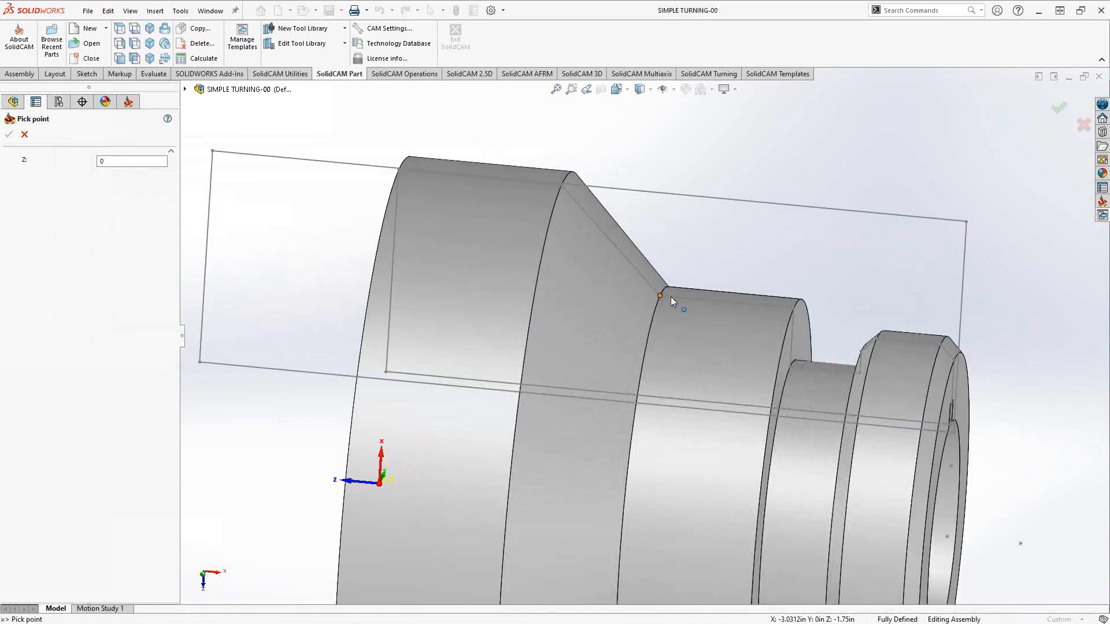
left_click(660, 295)
key("Return")
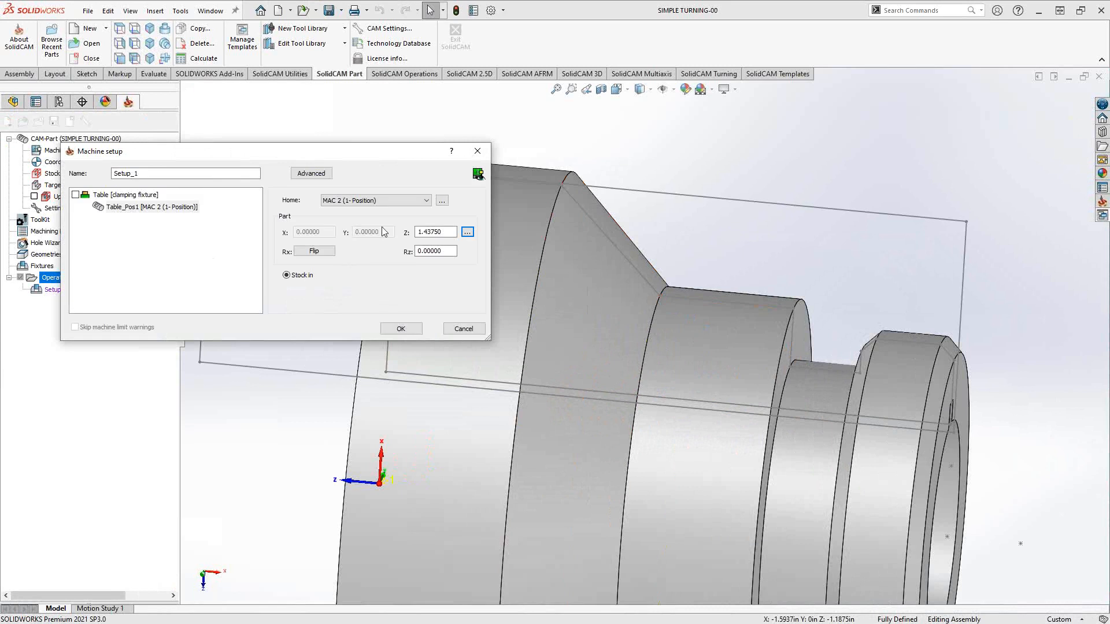
left_click(478, 174)
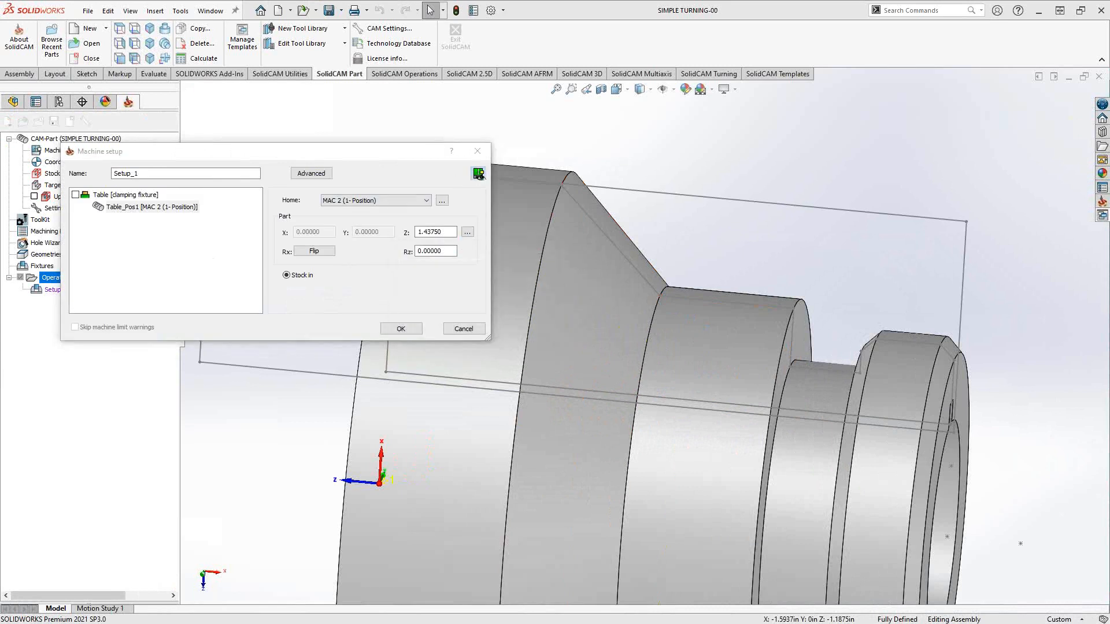
Define a new chuck fixture for the table, picking the edge of the smaller diameter beside the cone for a clamping diameter of 2.37.
scroll(804, 394, "down", 5)
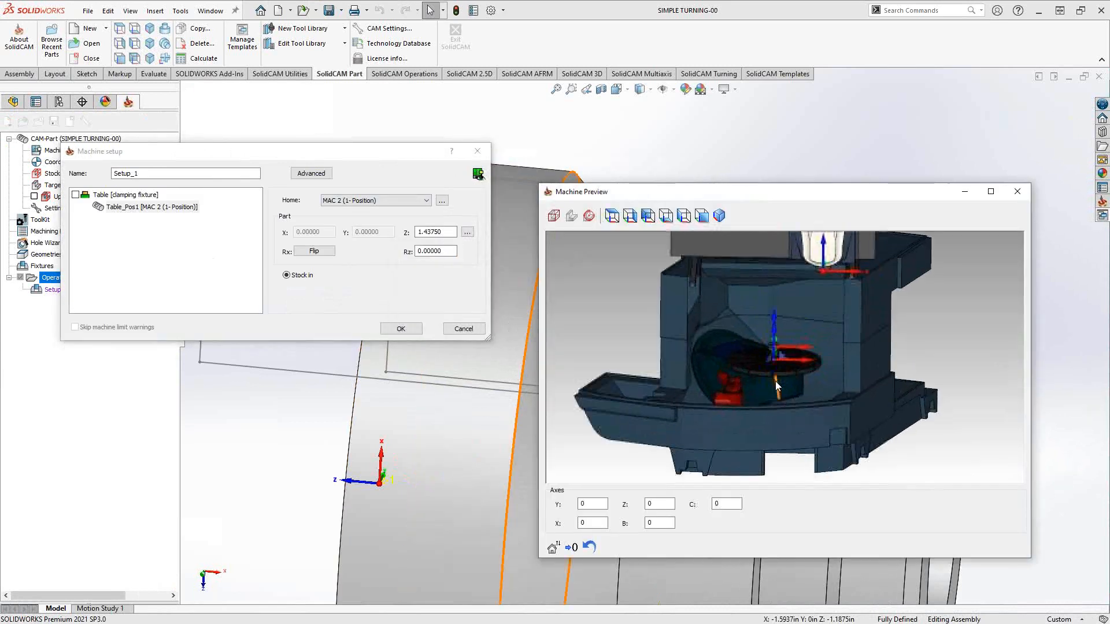
scroll(774, 380, "down", 6)
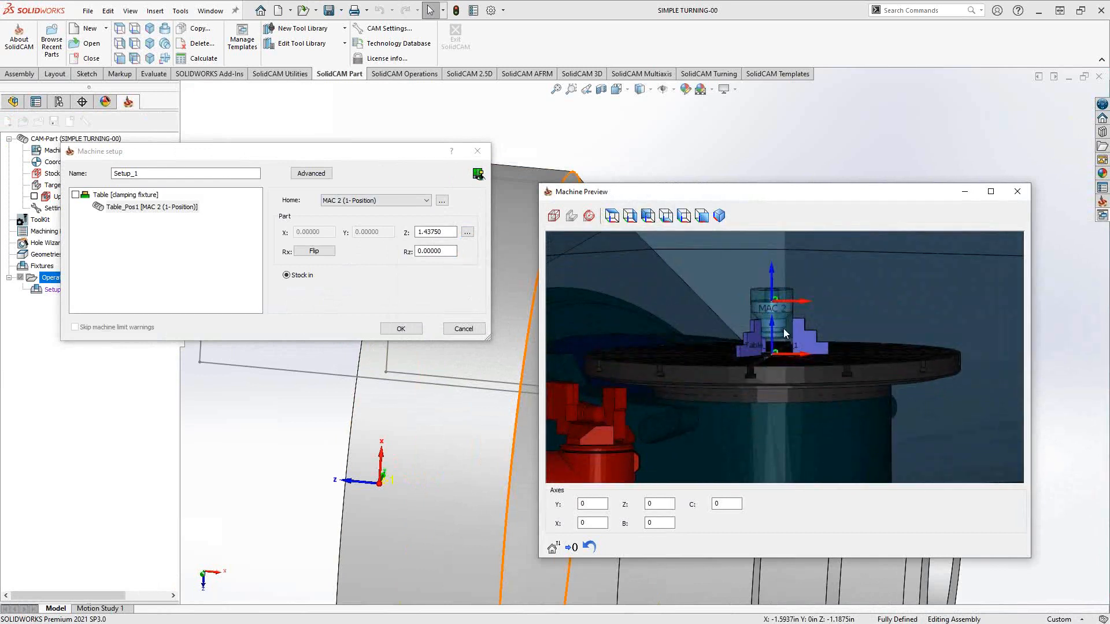
scroll(785, 333, "down", 6)
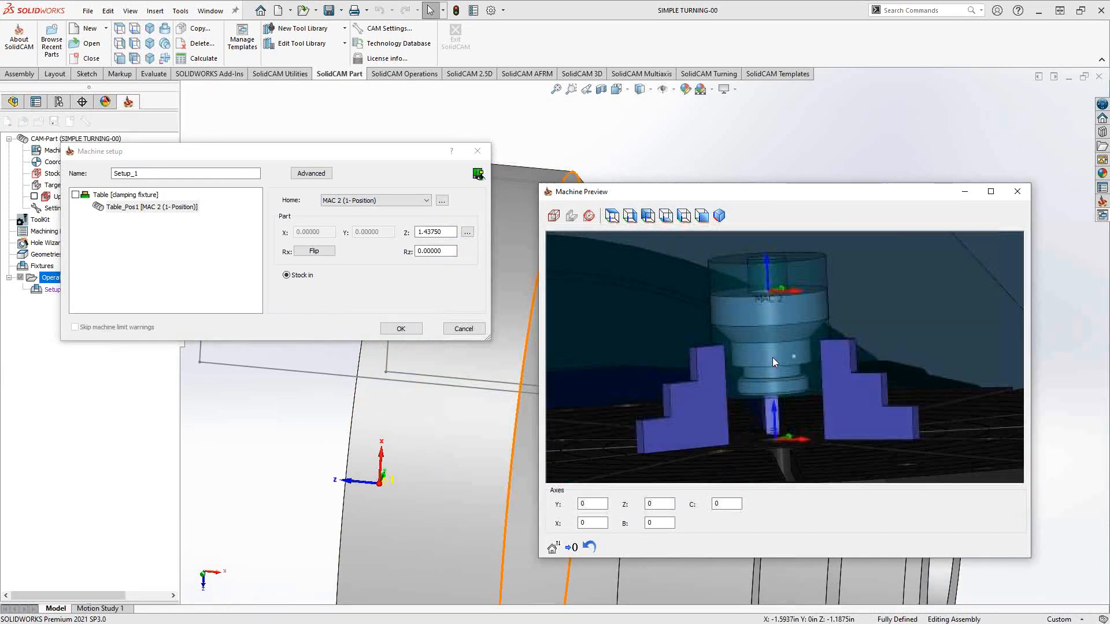
left_click_drag(772, 357, 804, 366)
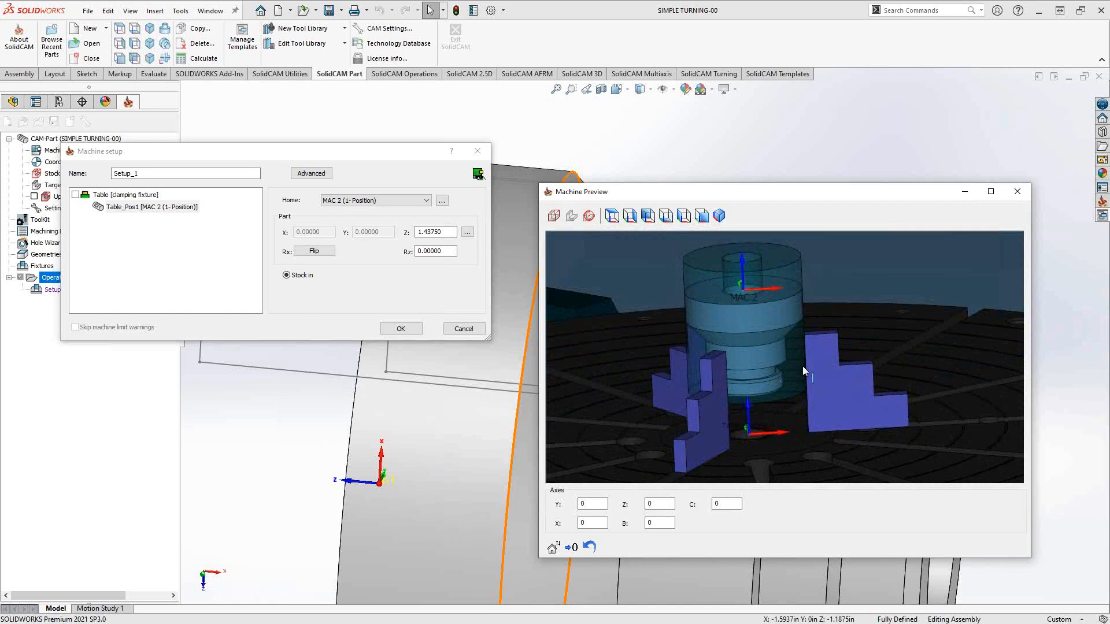
left_click(125, 194)
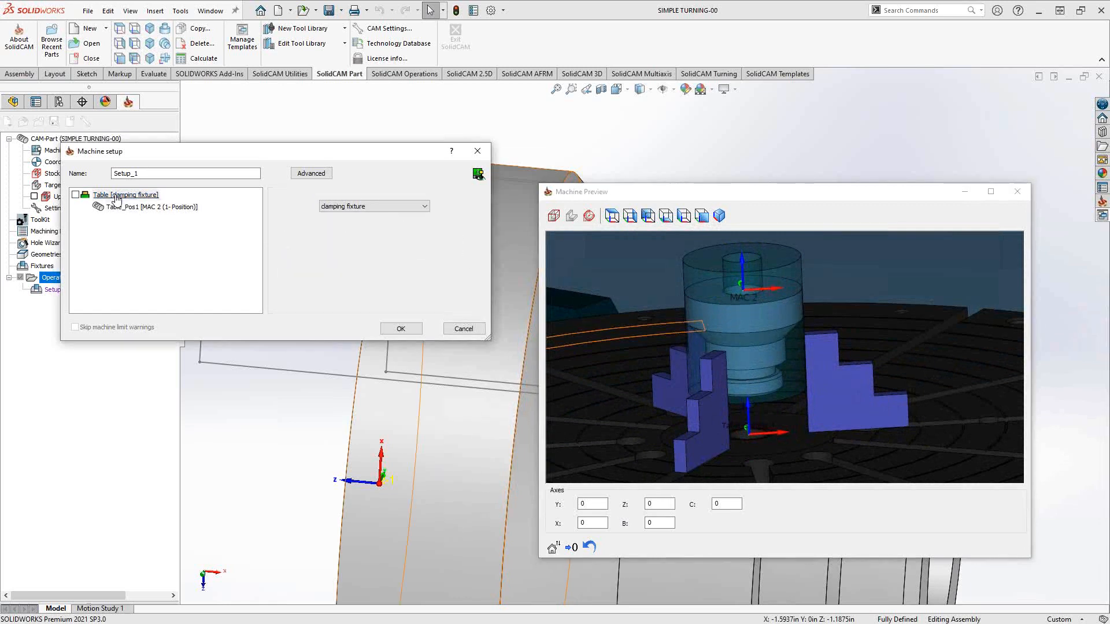
left_click(390, 206)
left_click(335, 231)
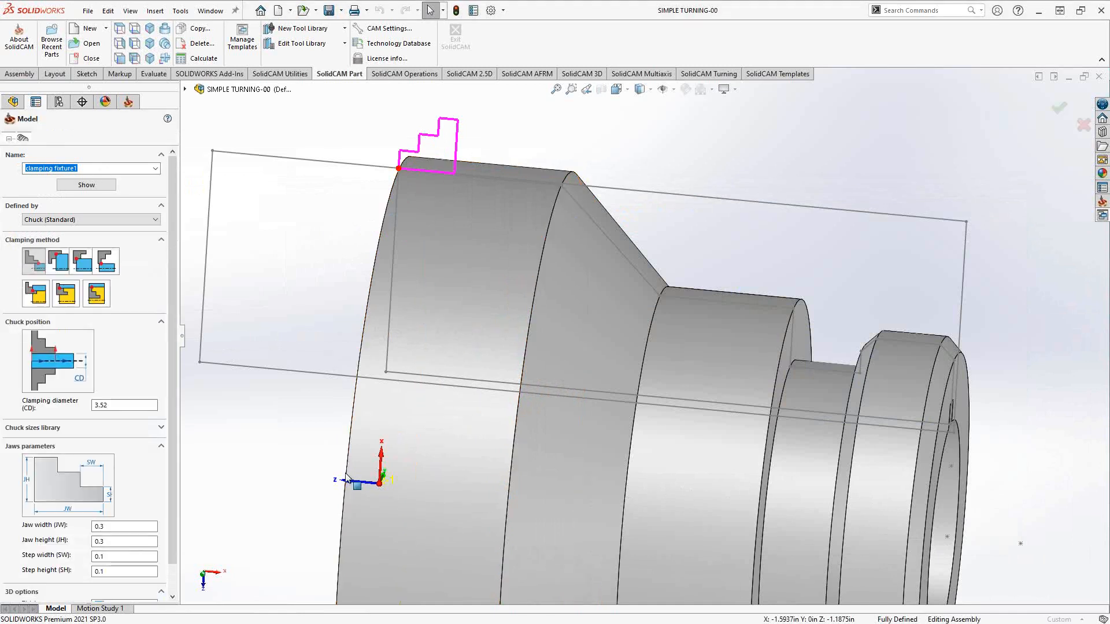
left_click(120, 406)
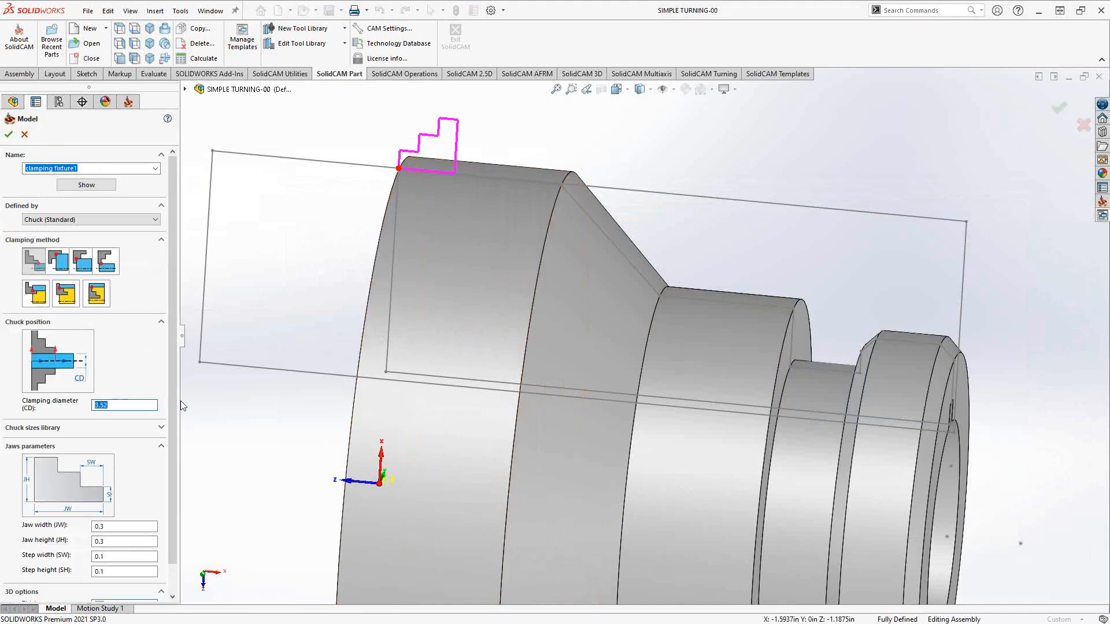
left_click(710, 301)
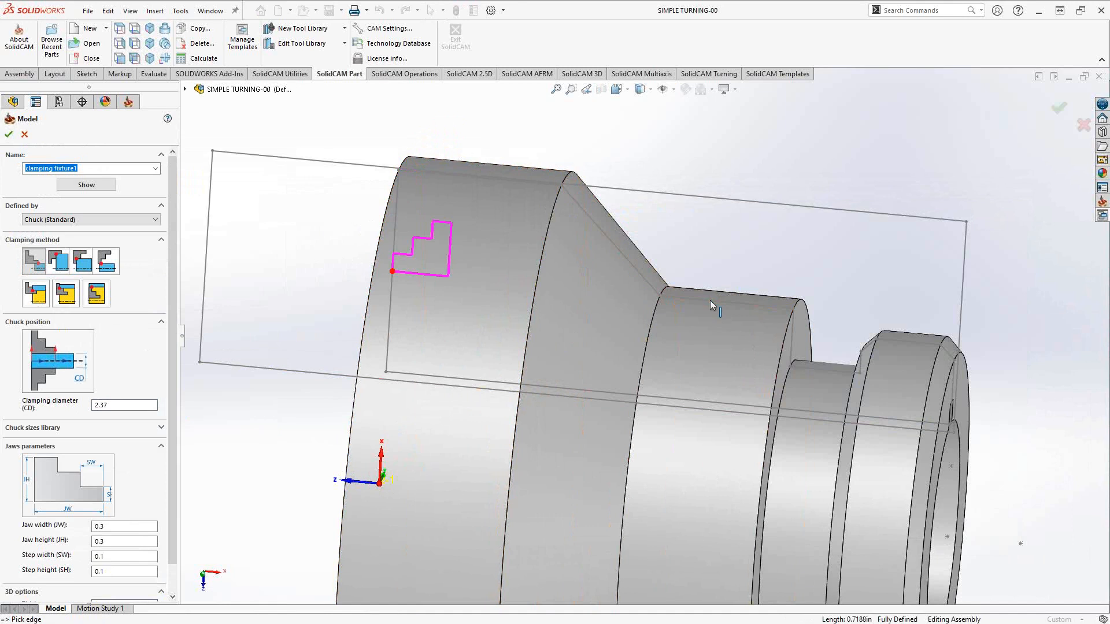
Set the jaw width and jaw height to 3 and the step width and step height to 1, and accept the fixture.
double_click(98, 526)
type("33")
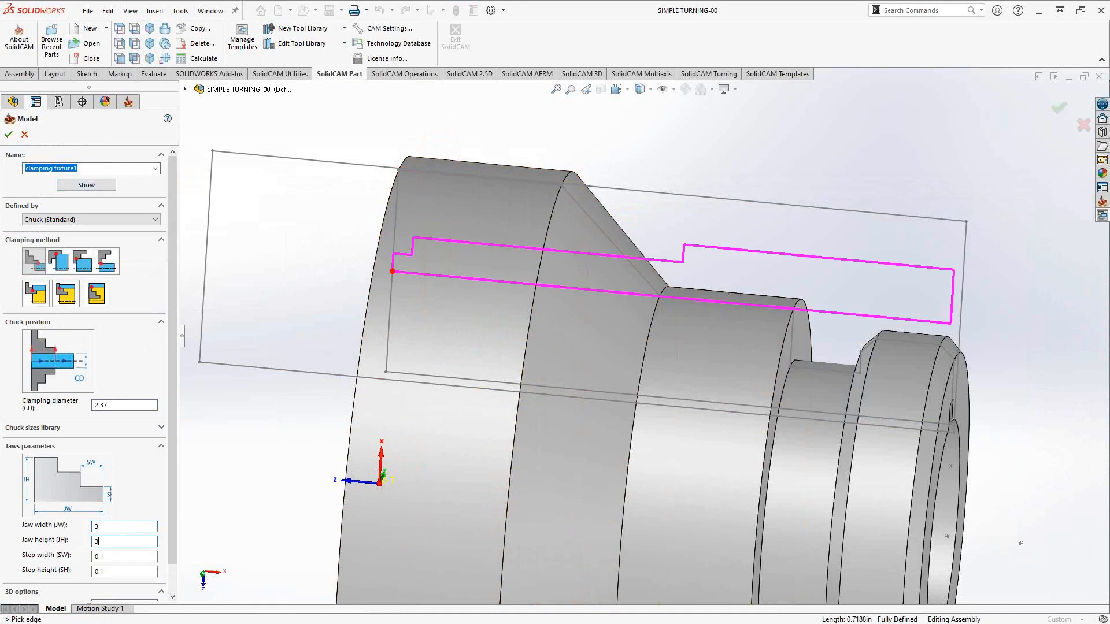
key("Tab")
type("3")
key("Tab")
type("1")
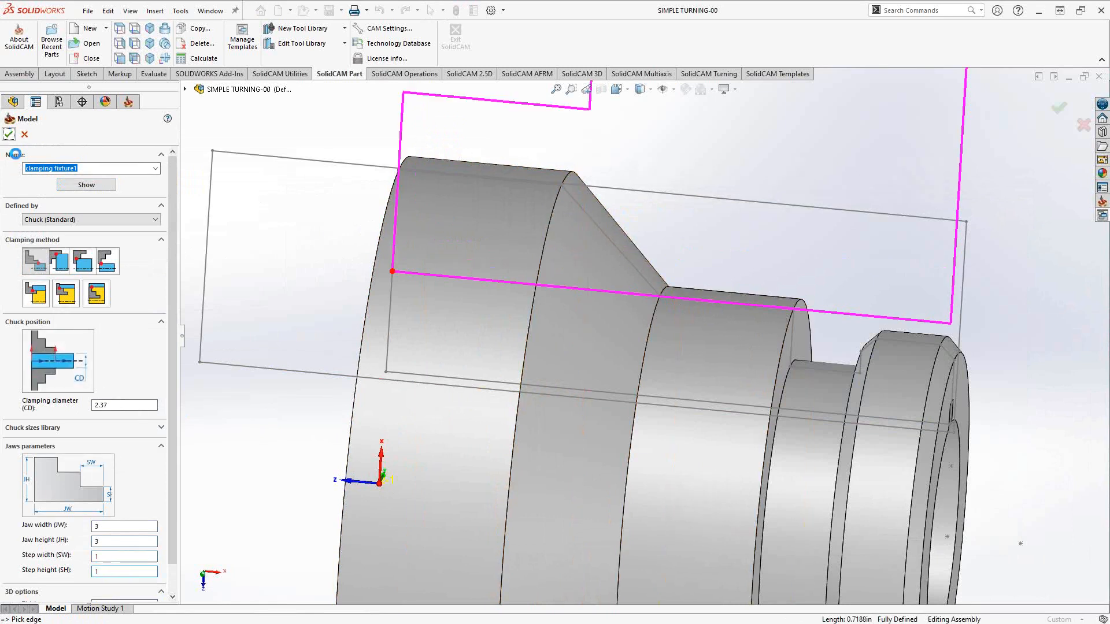
left_click(8, 134)
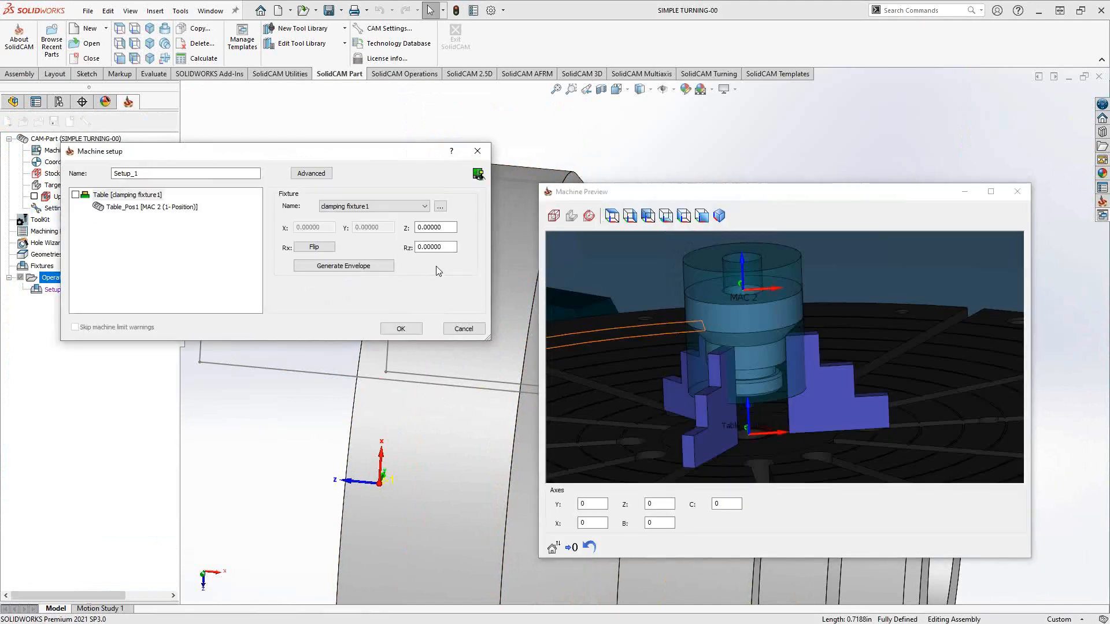
Check how the new jaws grip the part in the machine preview and accept the second machine setup.
middle_click_drag(744, 357, 767, 350)
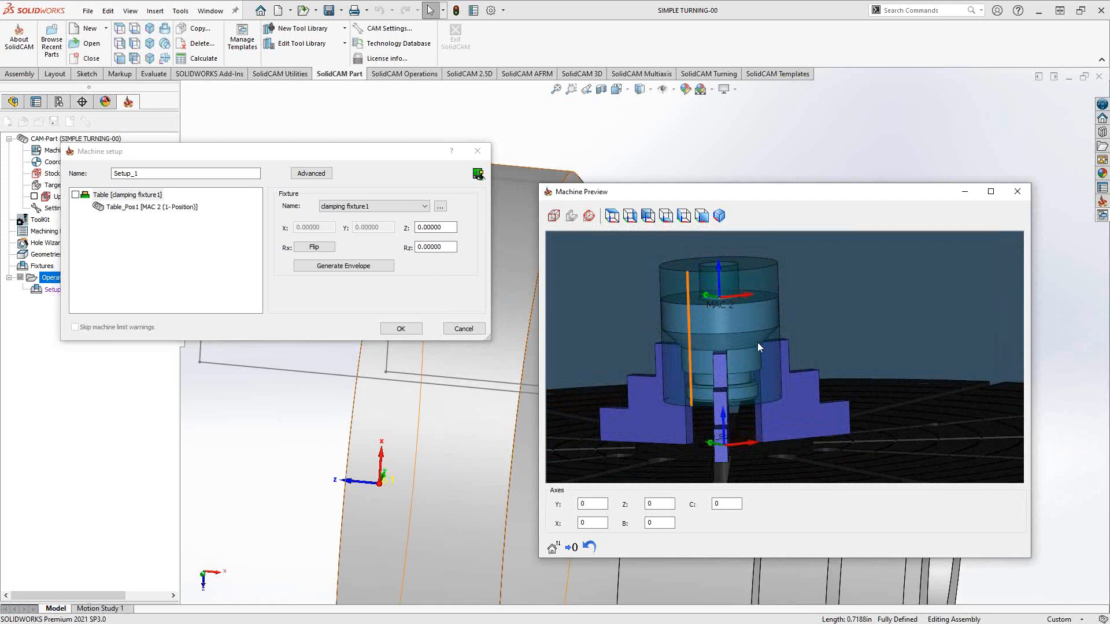
mouse_move(758, 346)
middle_mouse_down()
mouse_move(716, 343)
mouse_move(789, 342)
mouse_move(700, 351)
mouse_move(769, 345)
middle_mouse_up()
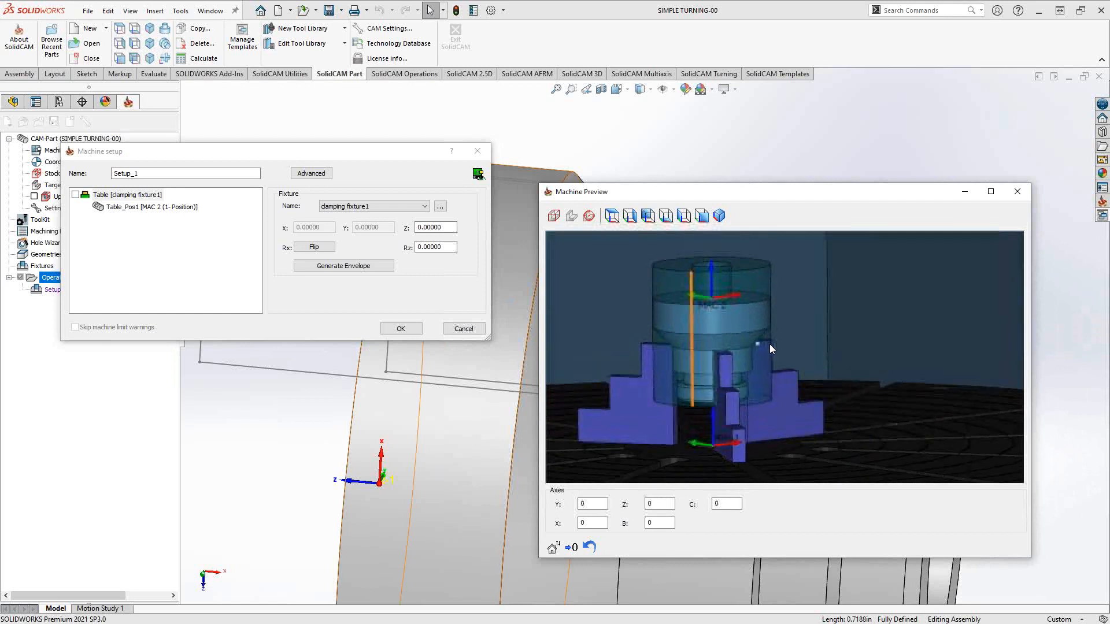
scroll(769, 345, "down", 5)
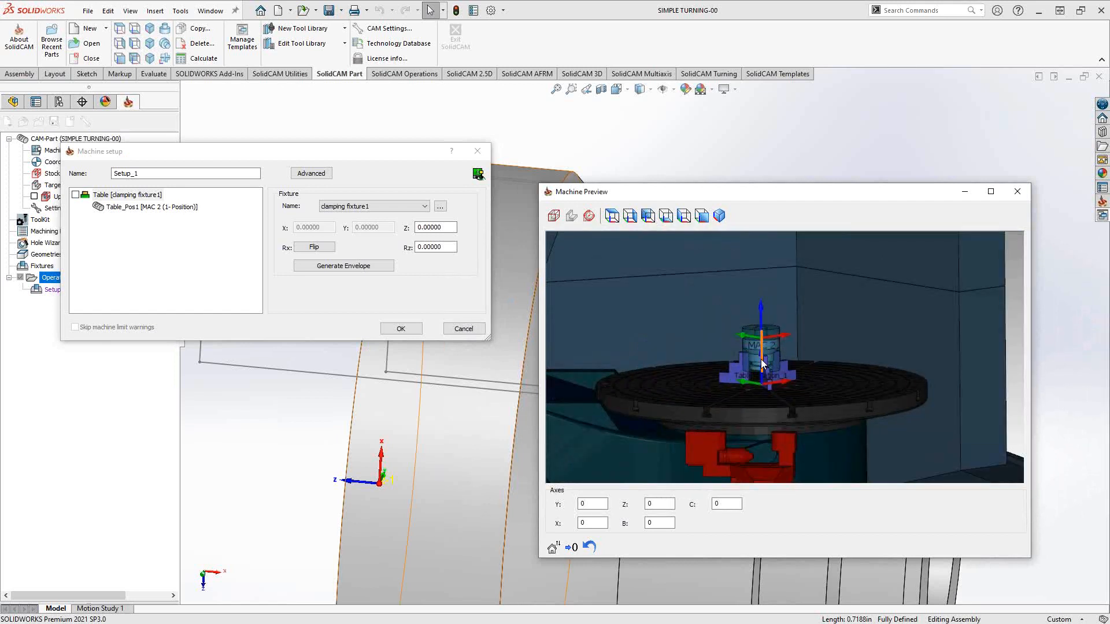
left_click(401, 329)
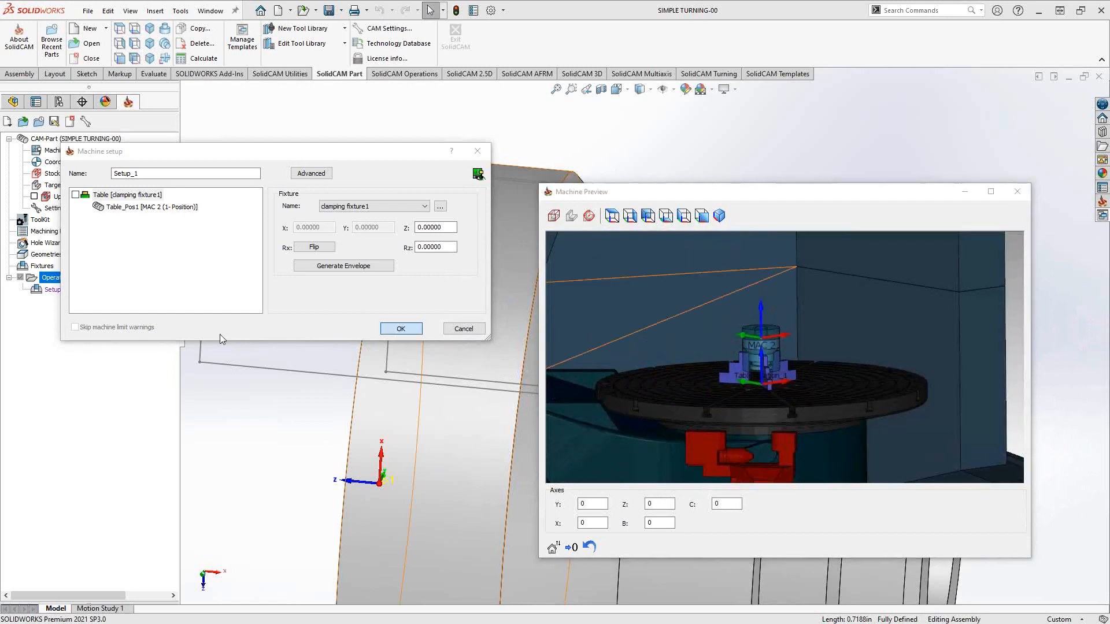